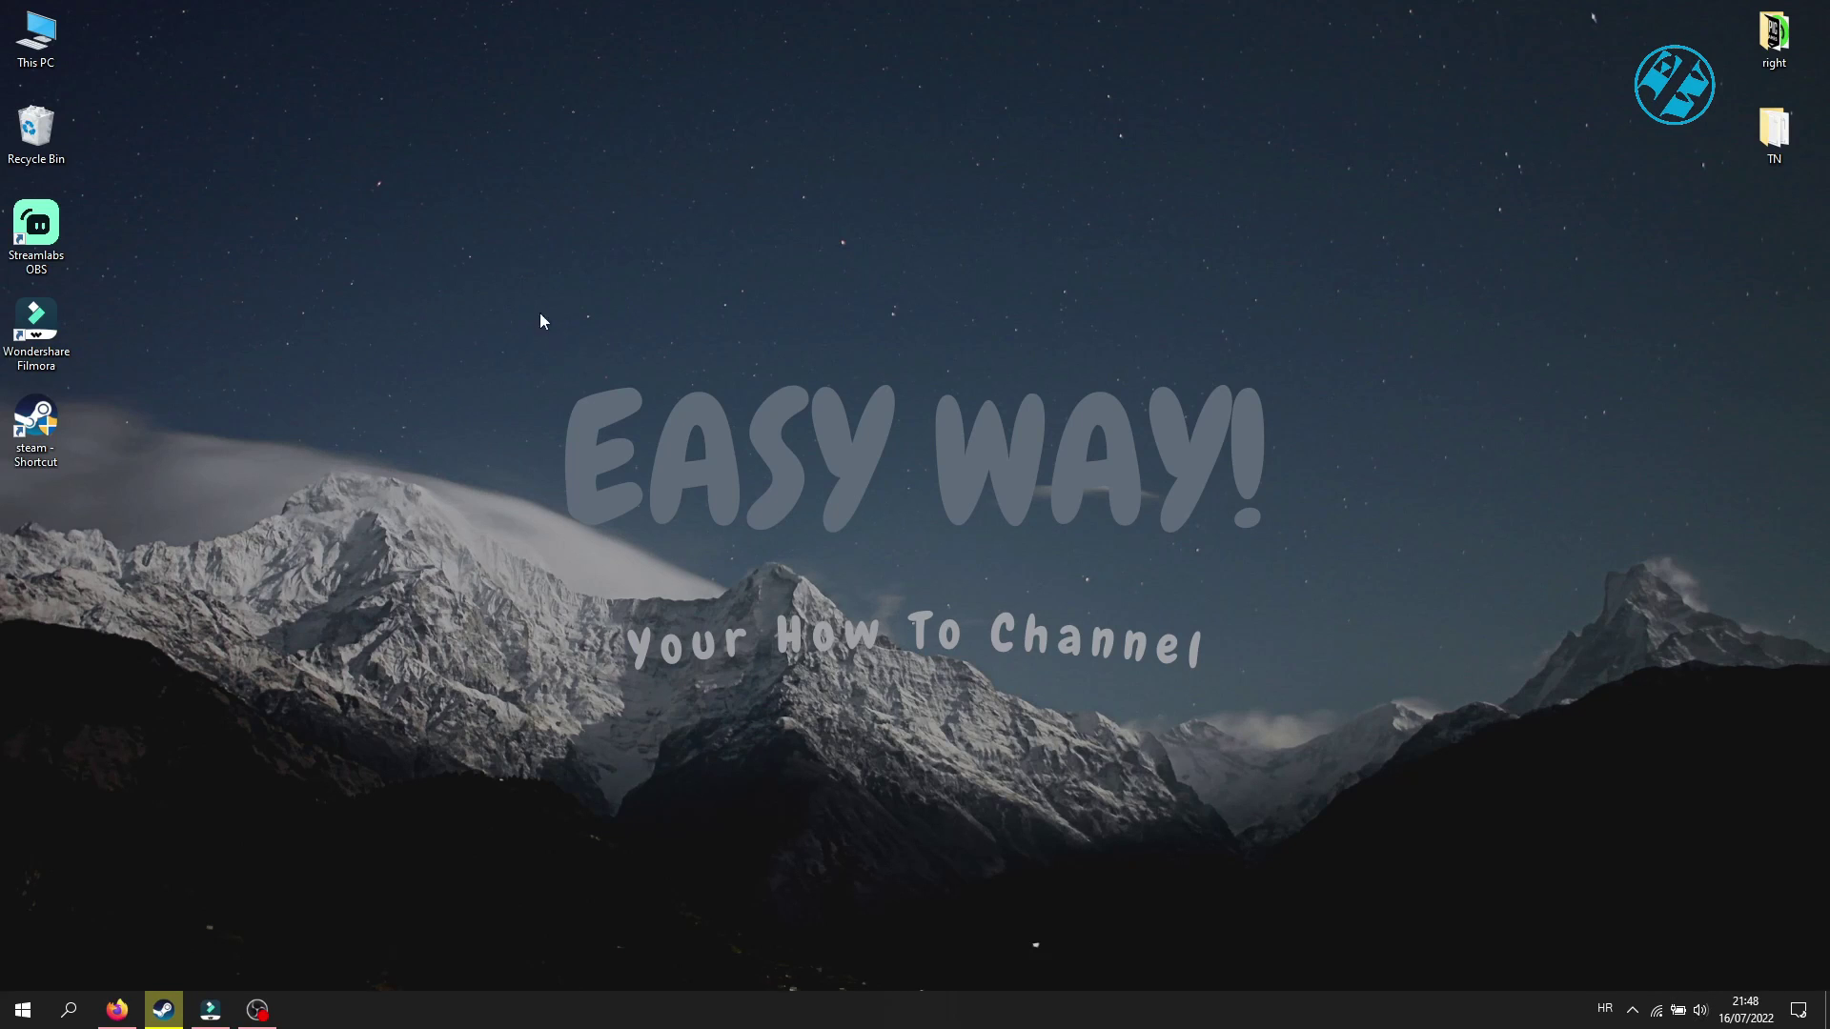
Run Check for updates under Settings > Update & Security, then close Settings.
left_click_drag(458, 283, 1366, 740)
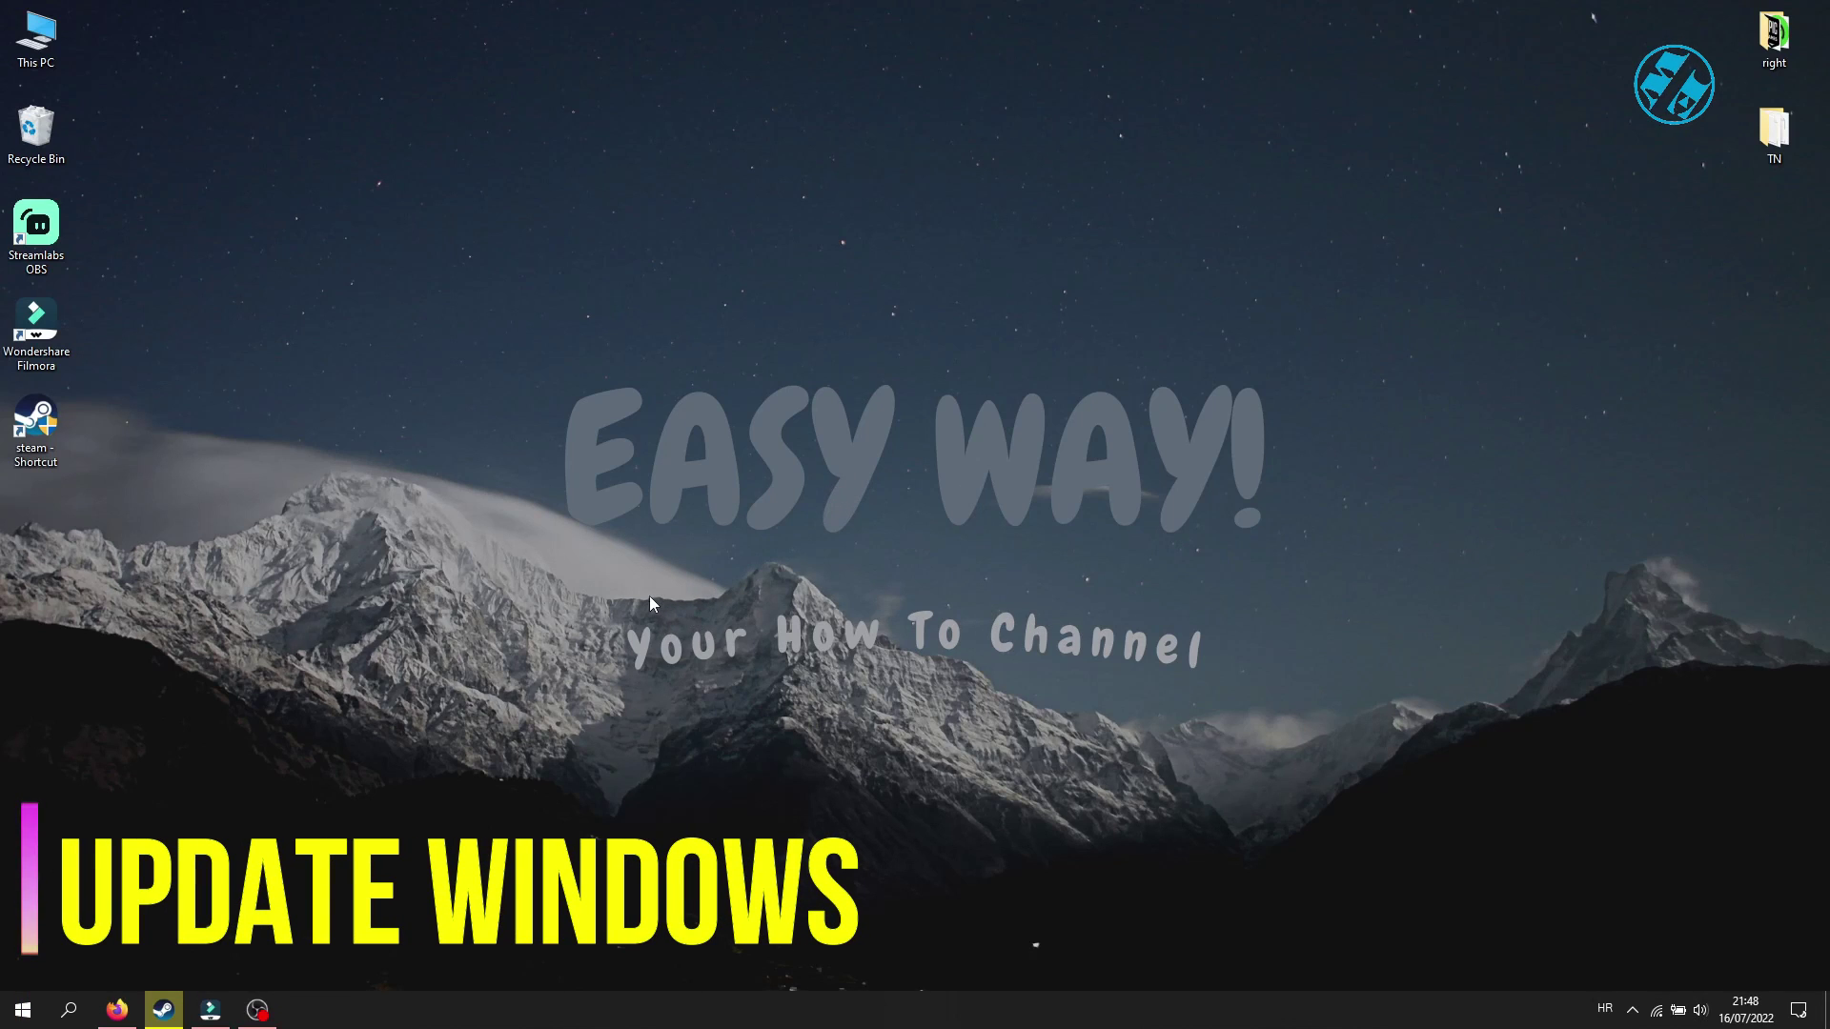
left_click(21, 1011)
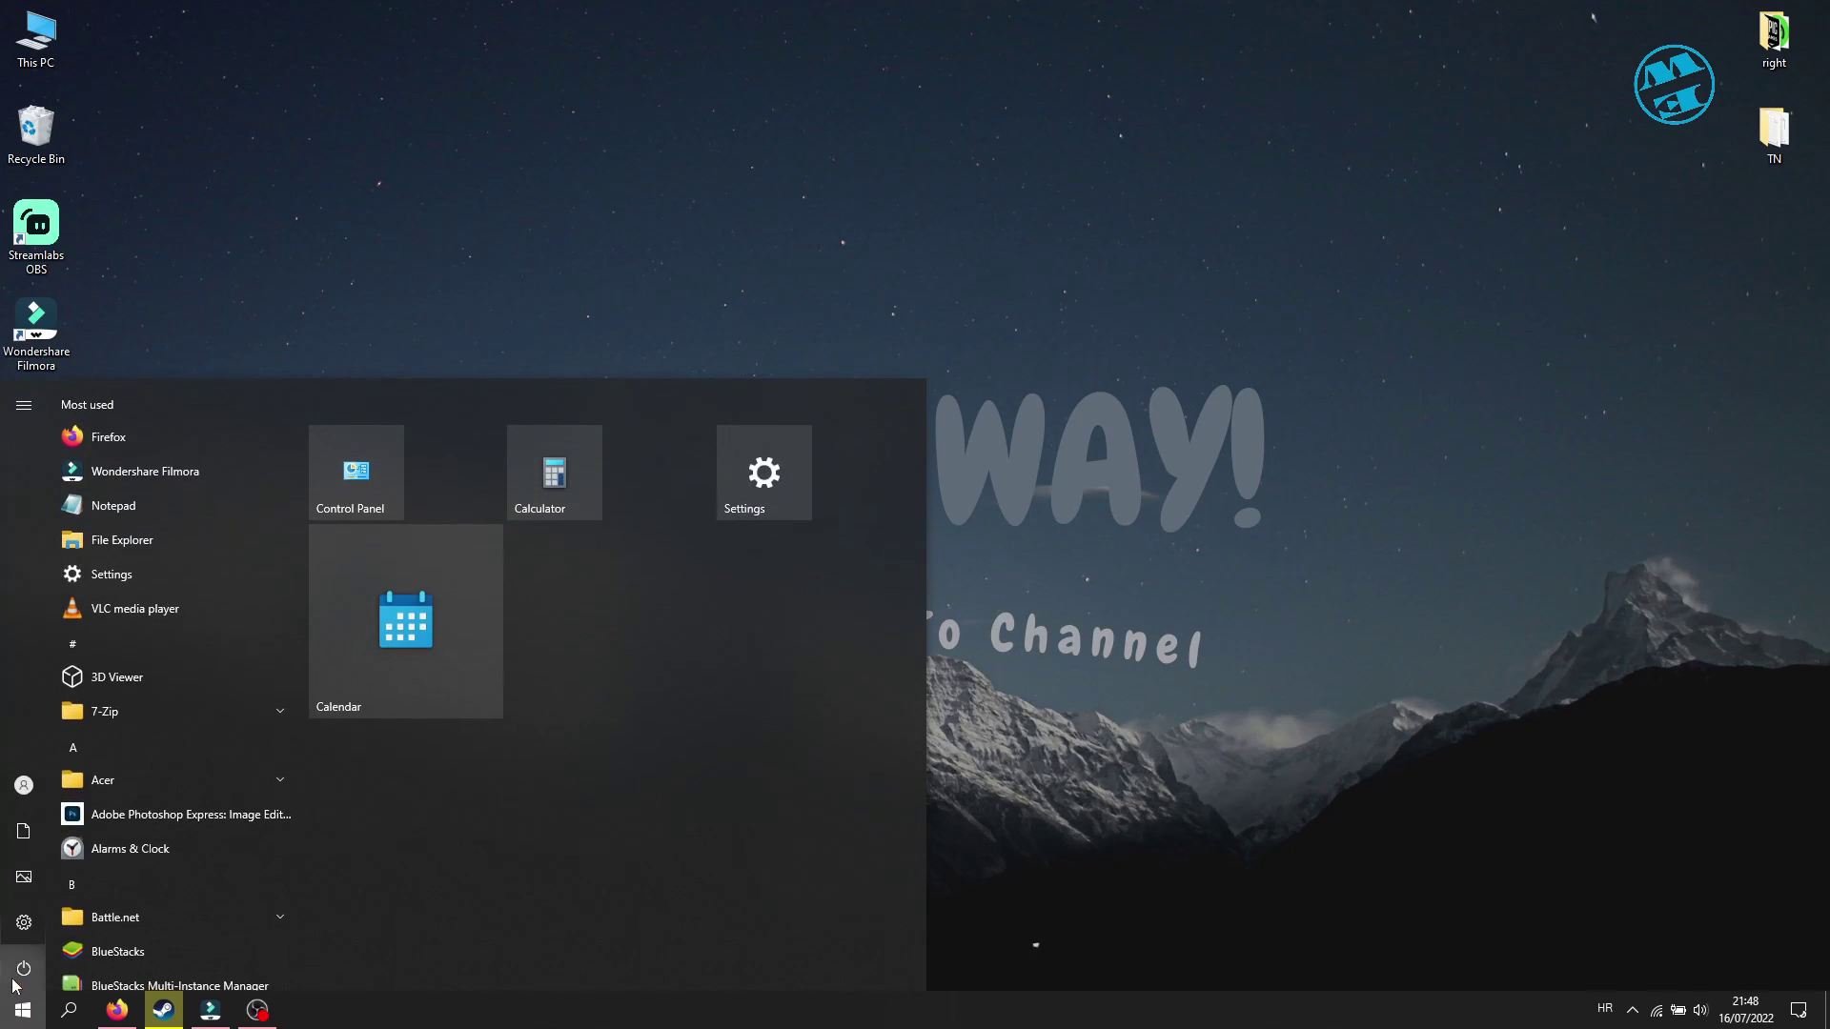
left_click(24, 923)
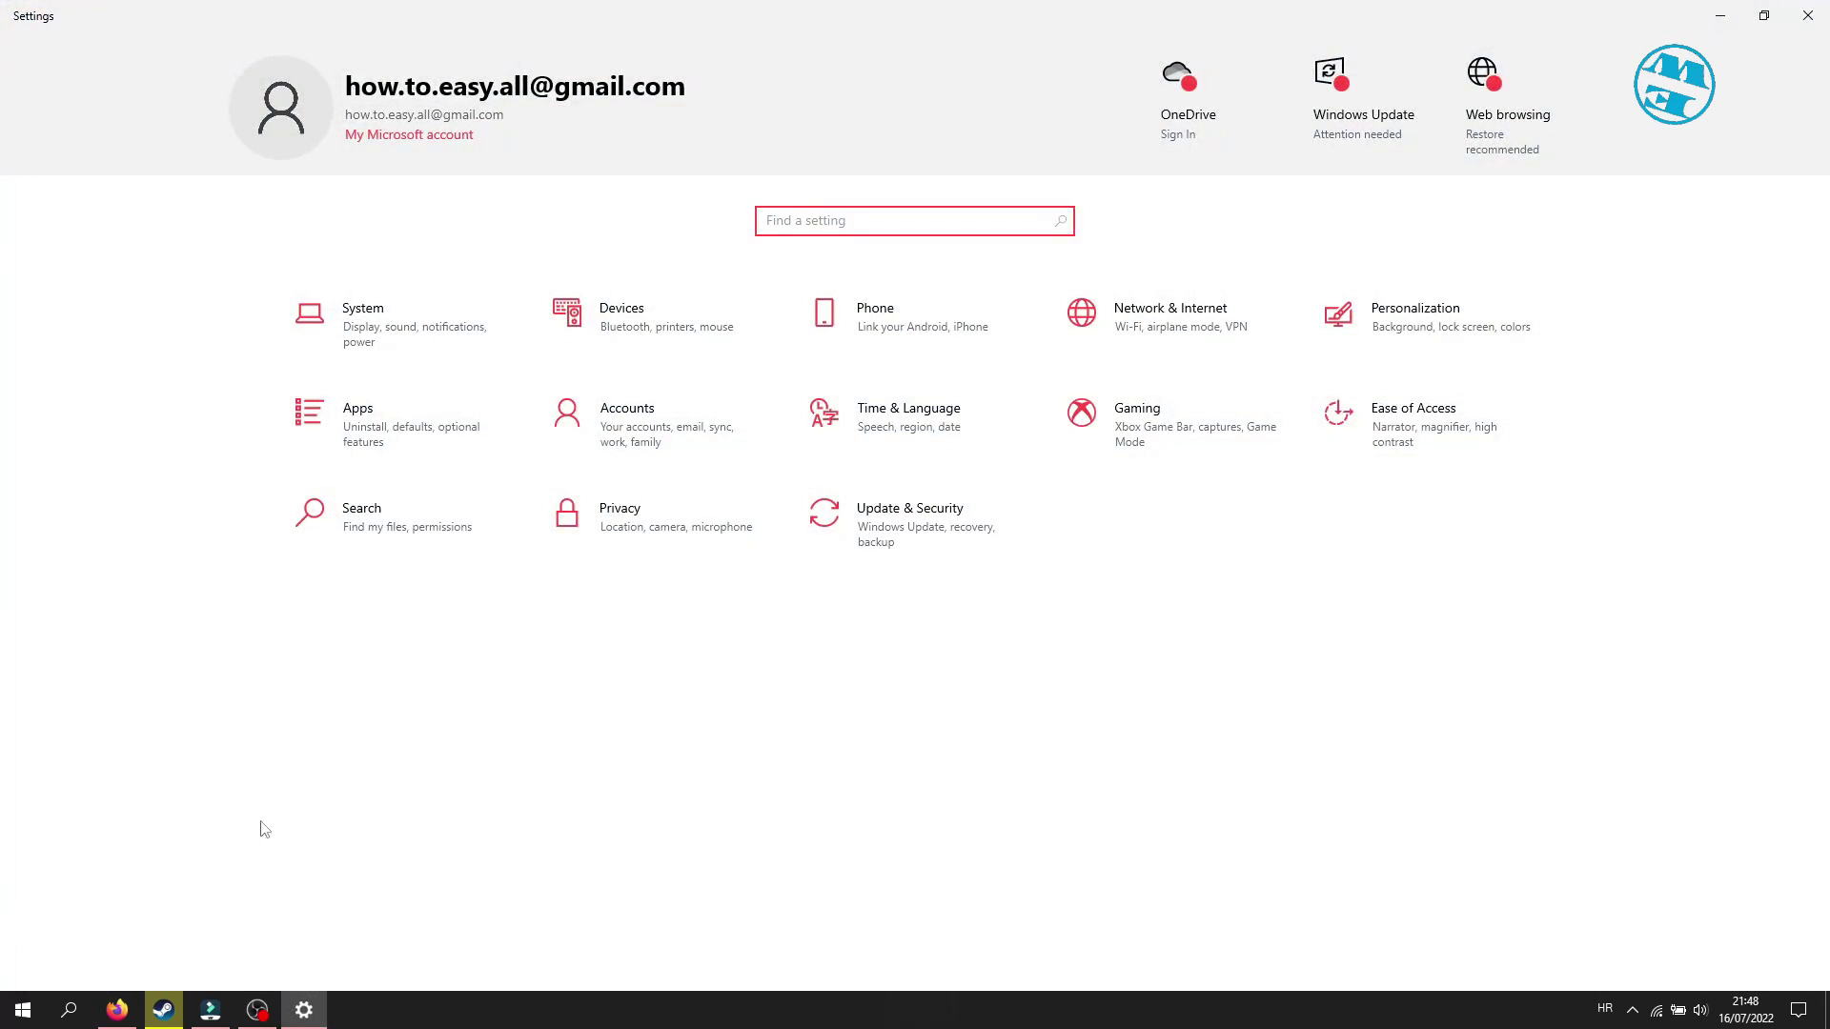
left_click(876, 523)
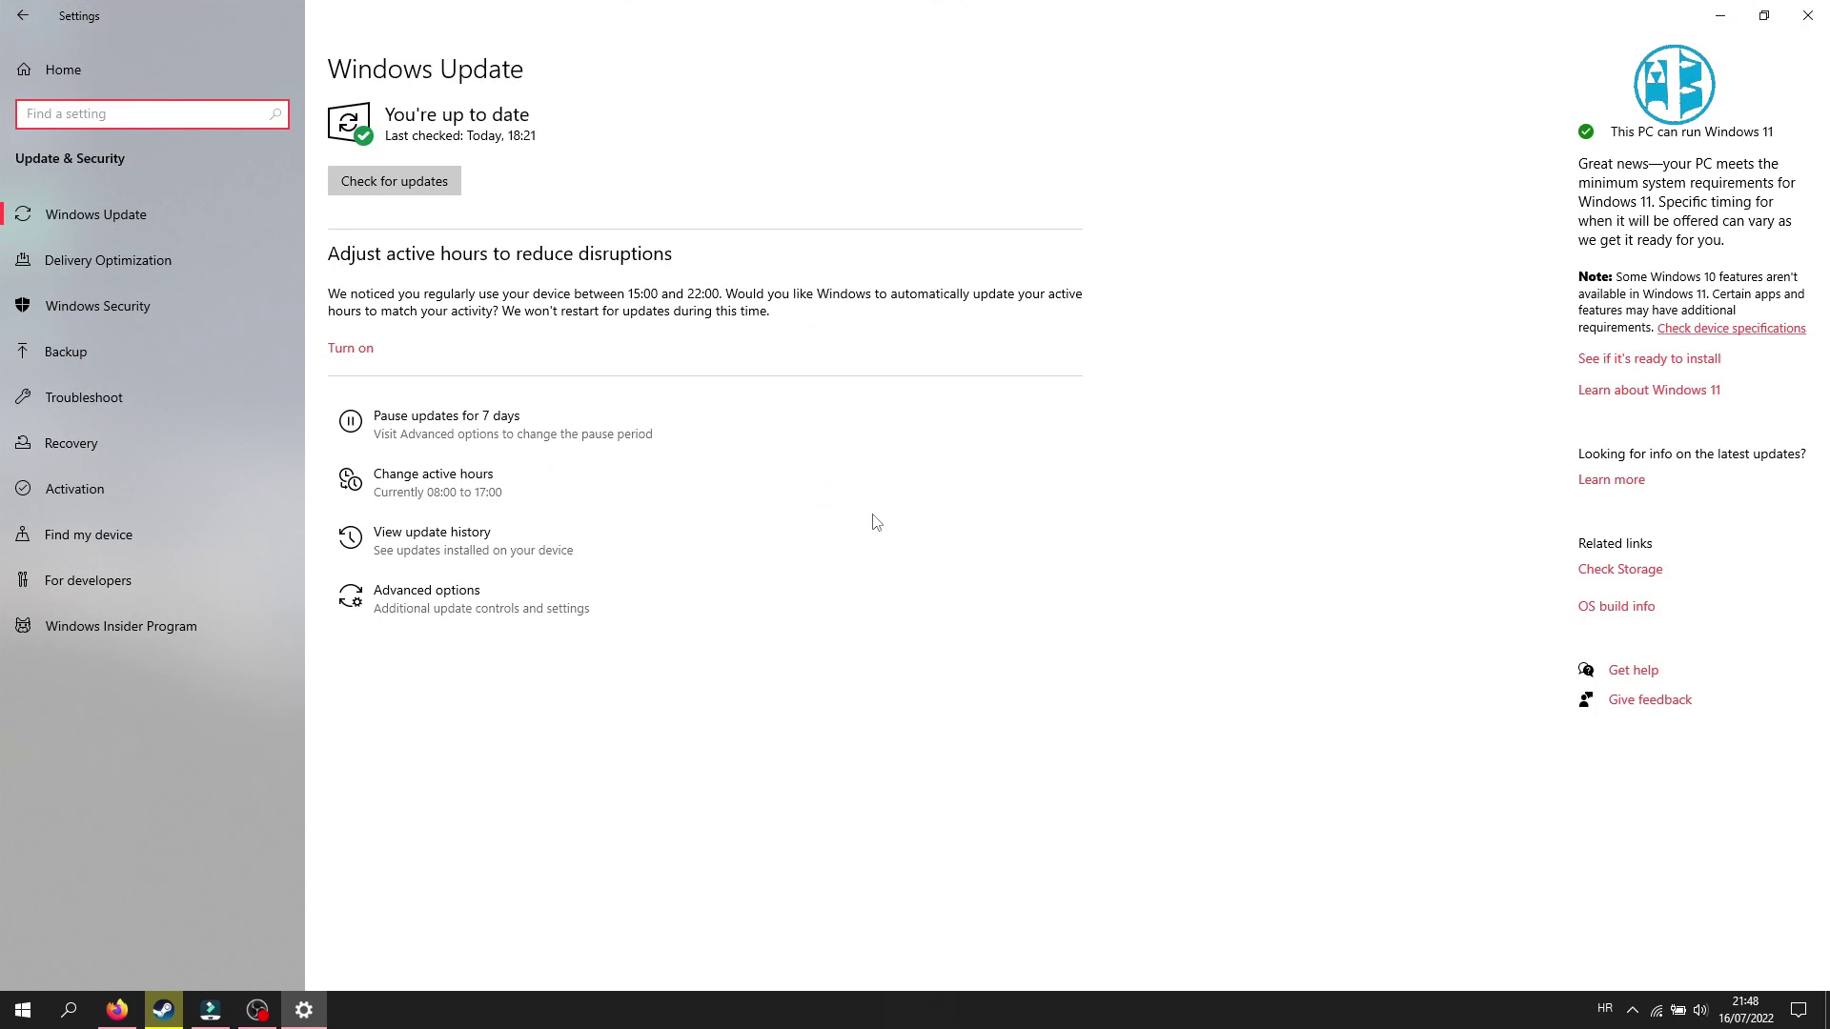
left_click(392, 174)
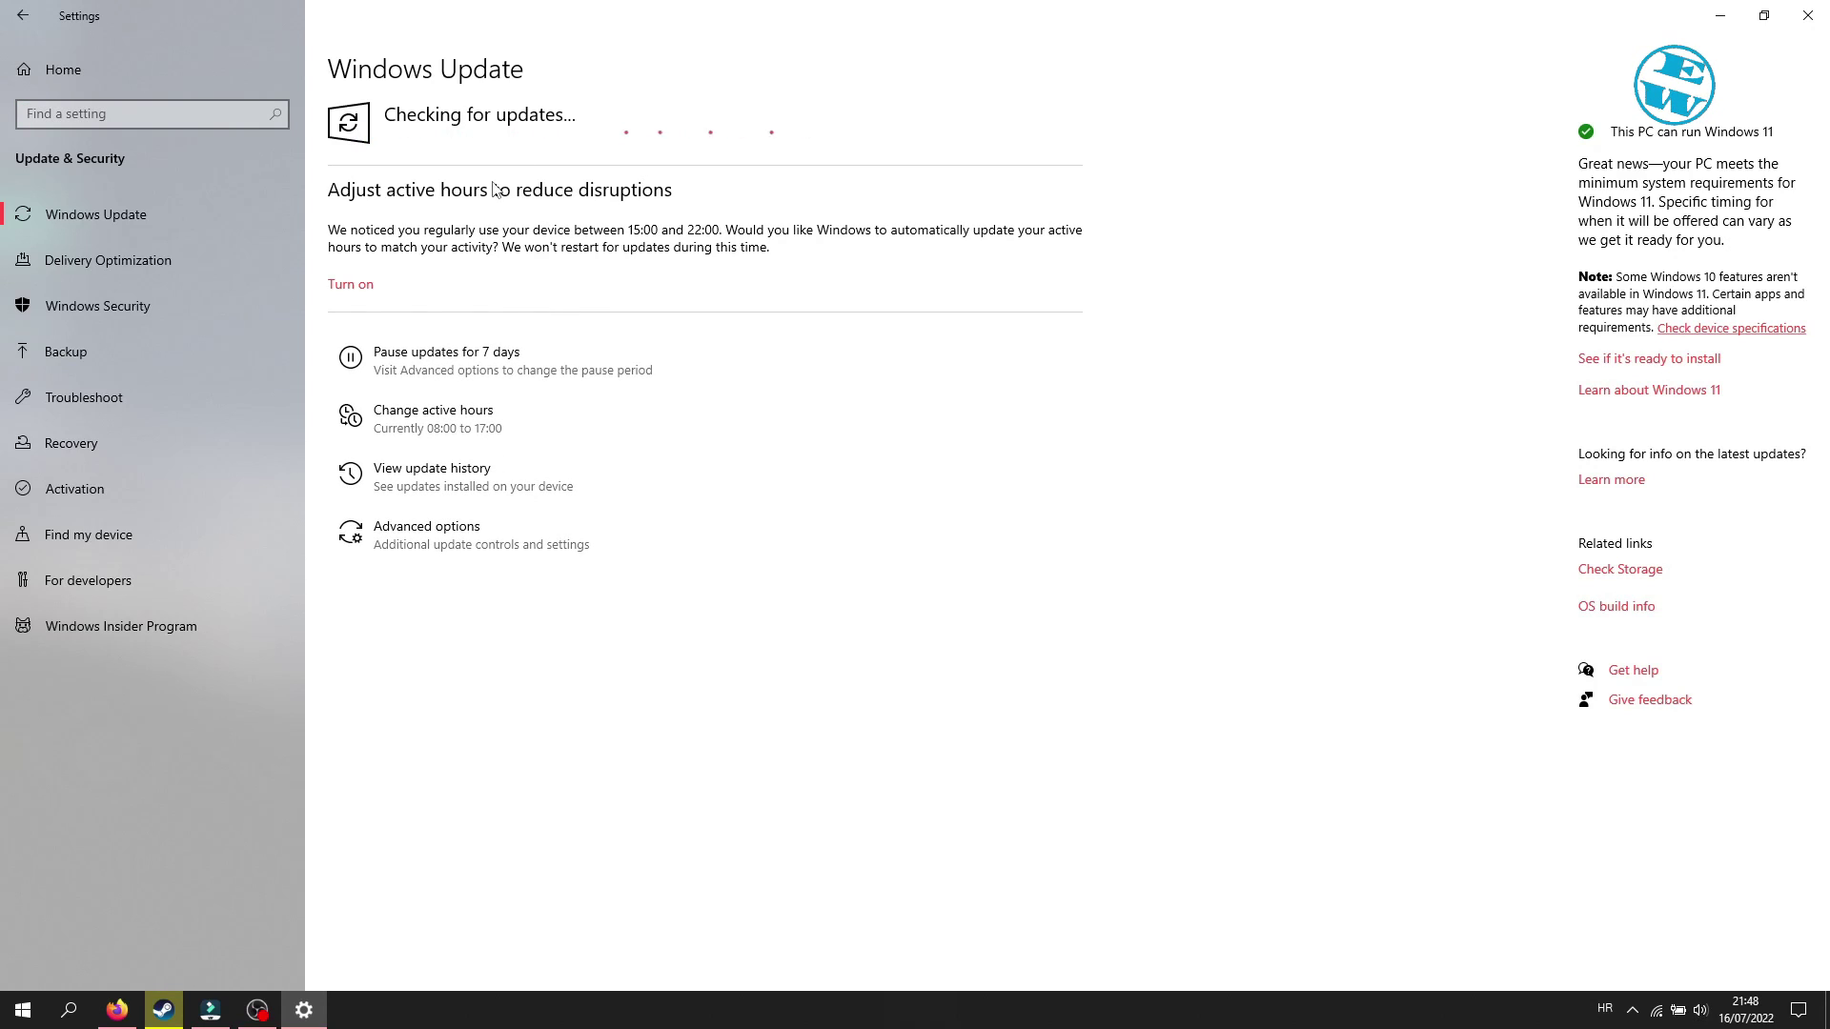
left_click(1807, 14)
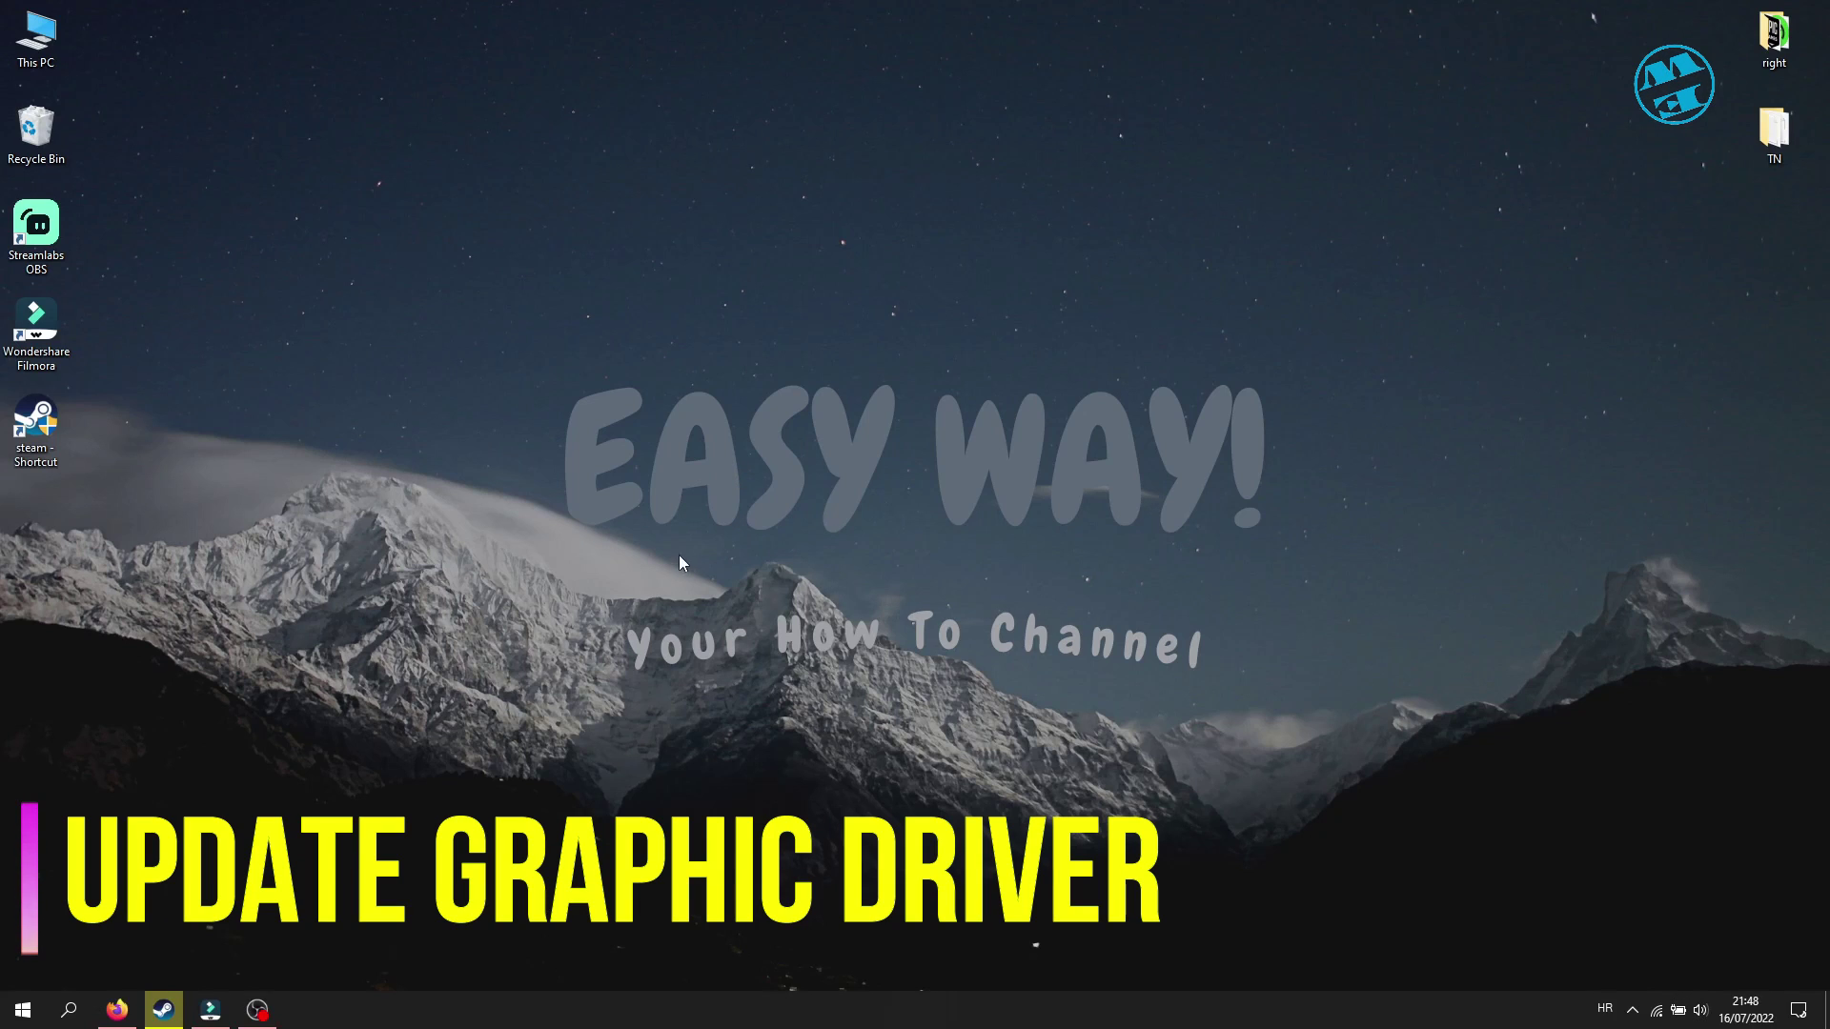
Search automatically for a newer NVIDIA GeForce GTX 1070 driver in Device Manager, then close it.
right_click(5, 1011)
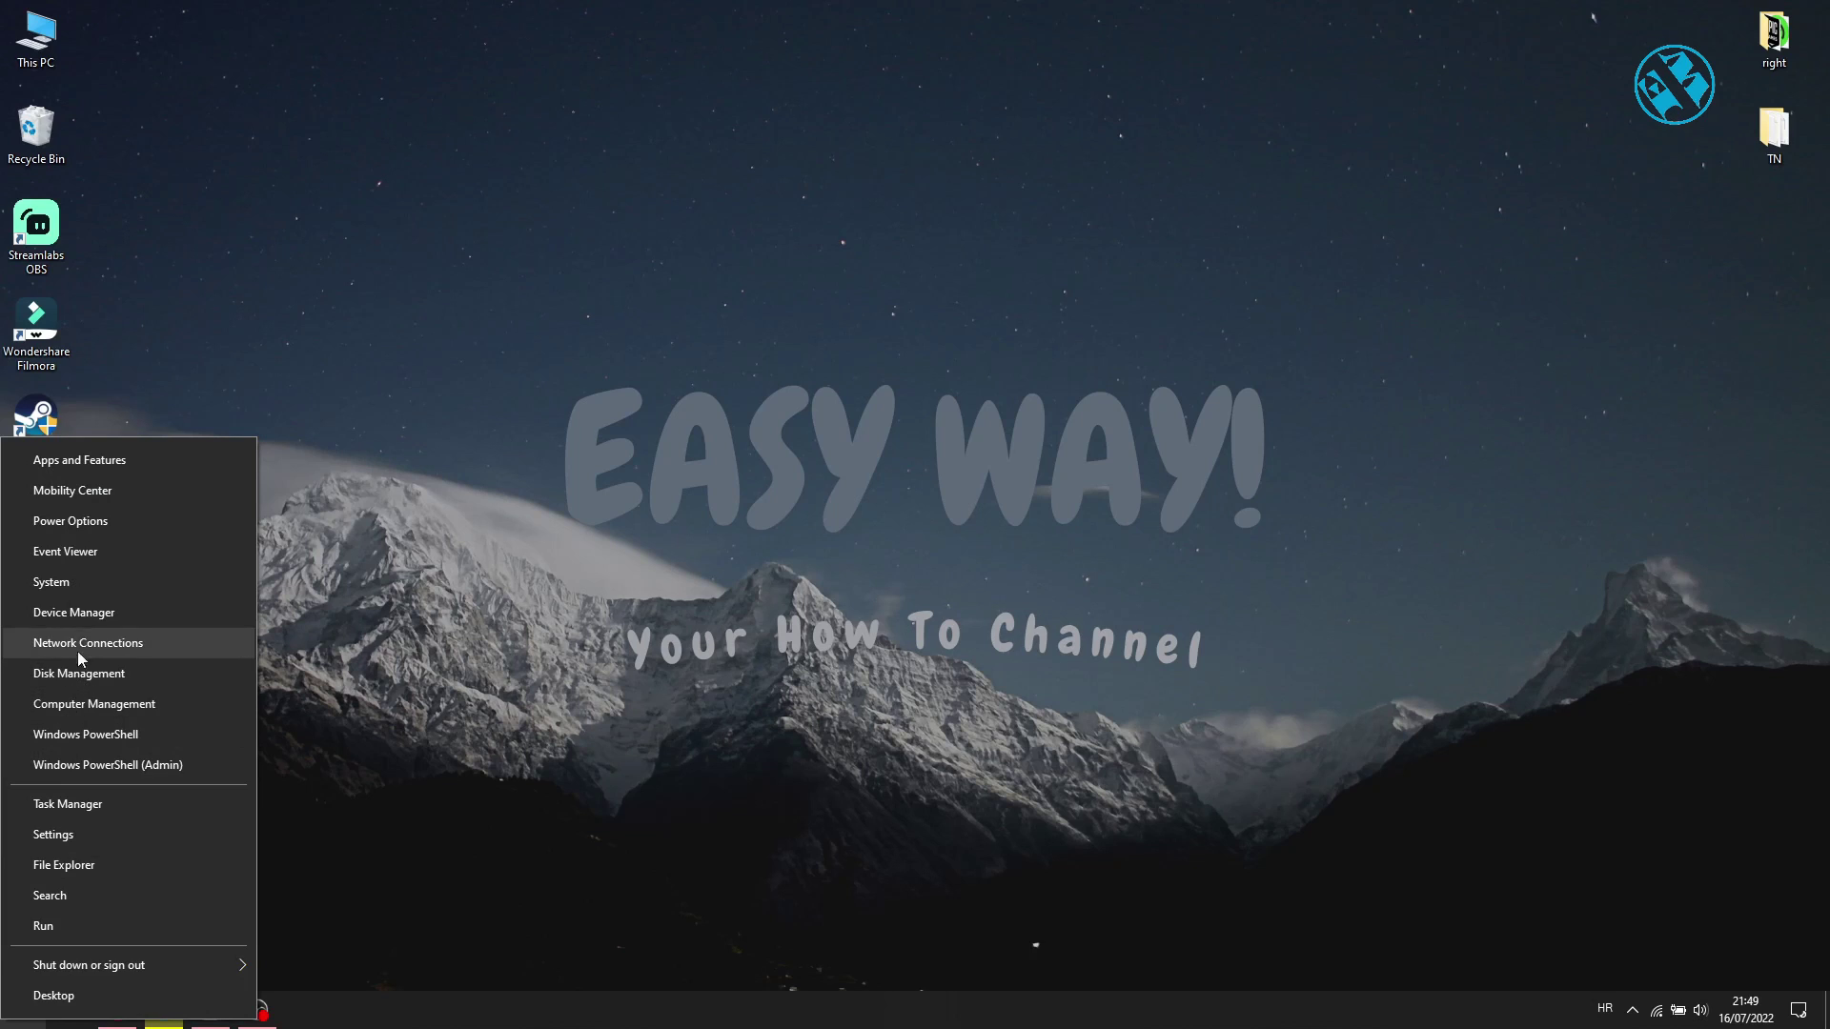
left_click(71, 611)
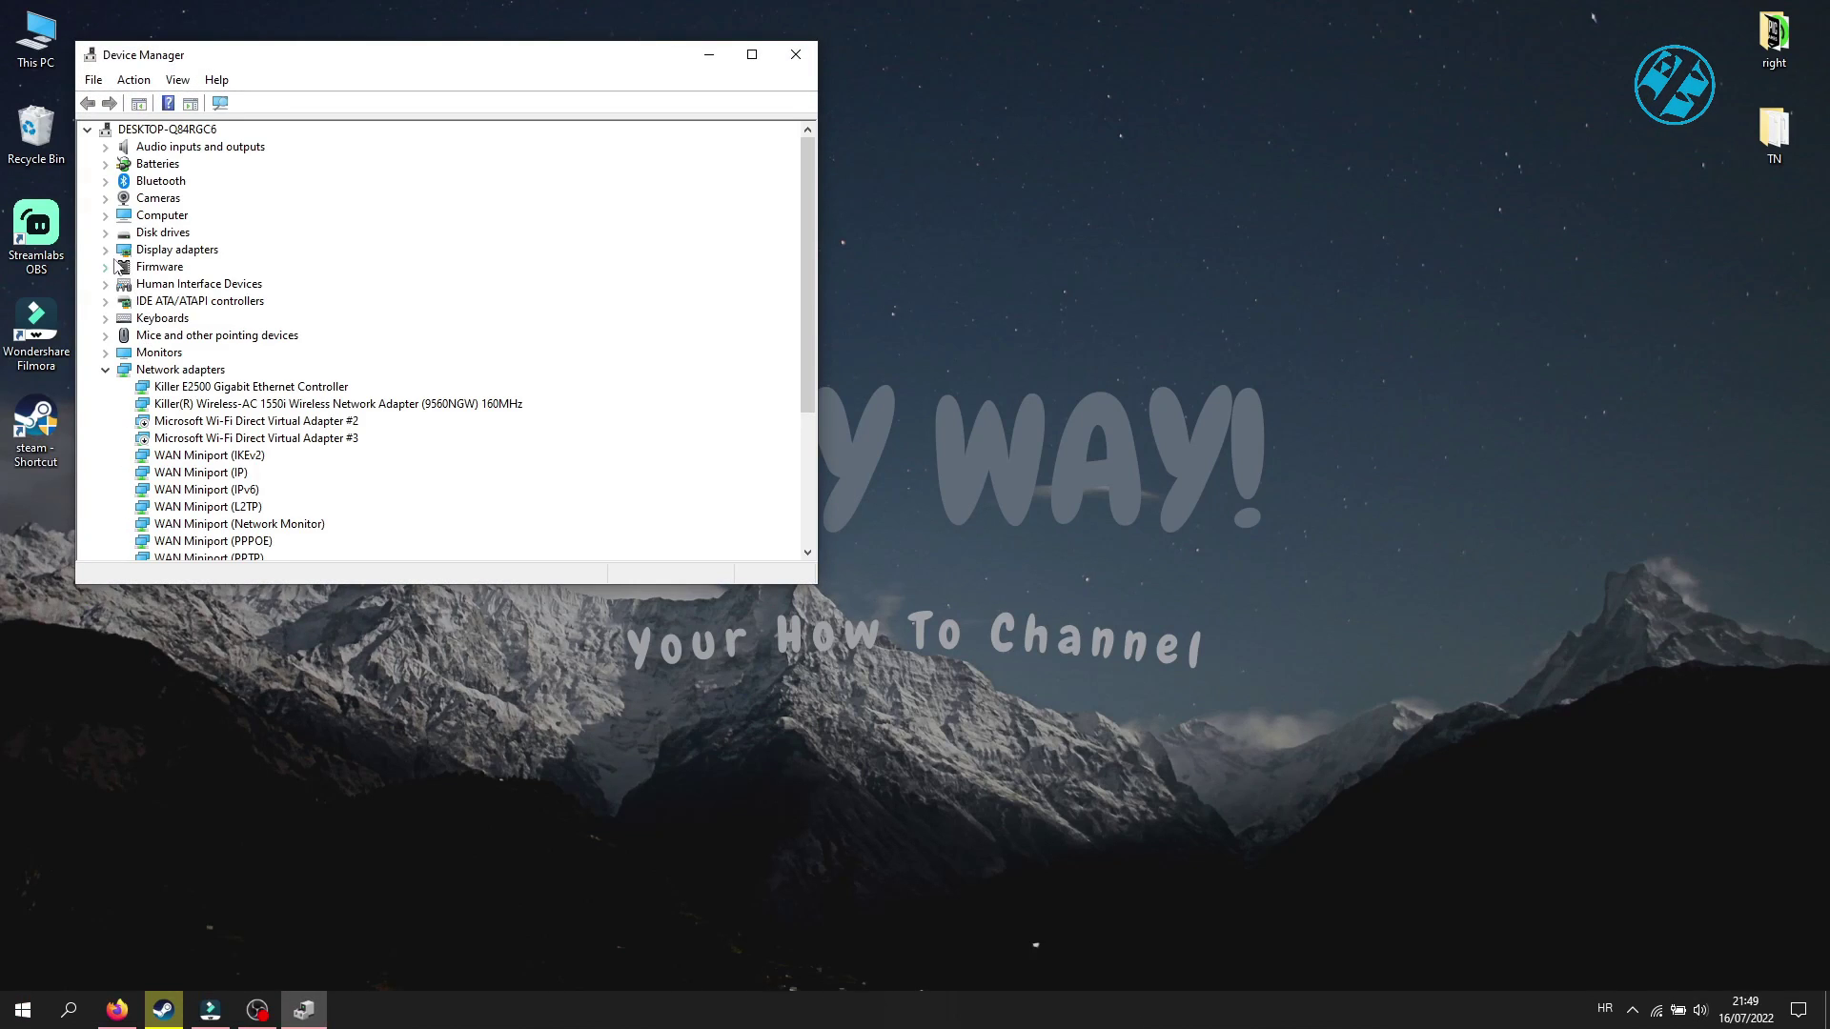
left_click(104, 249)
left_click(197, 272)
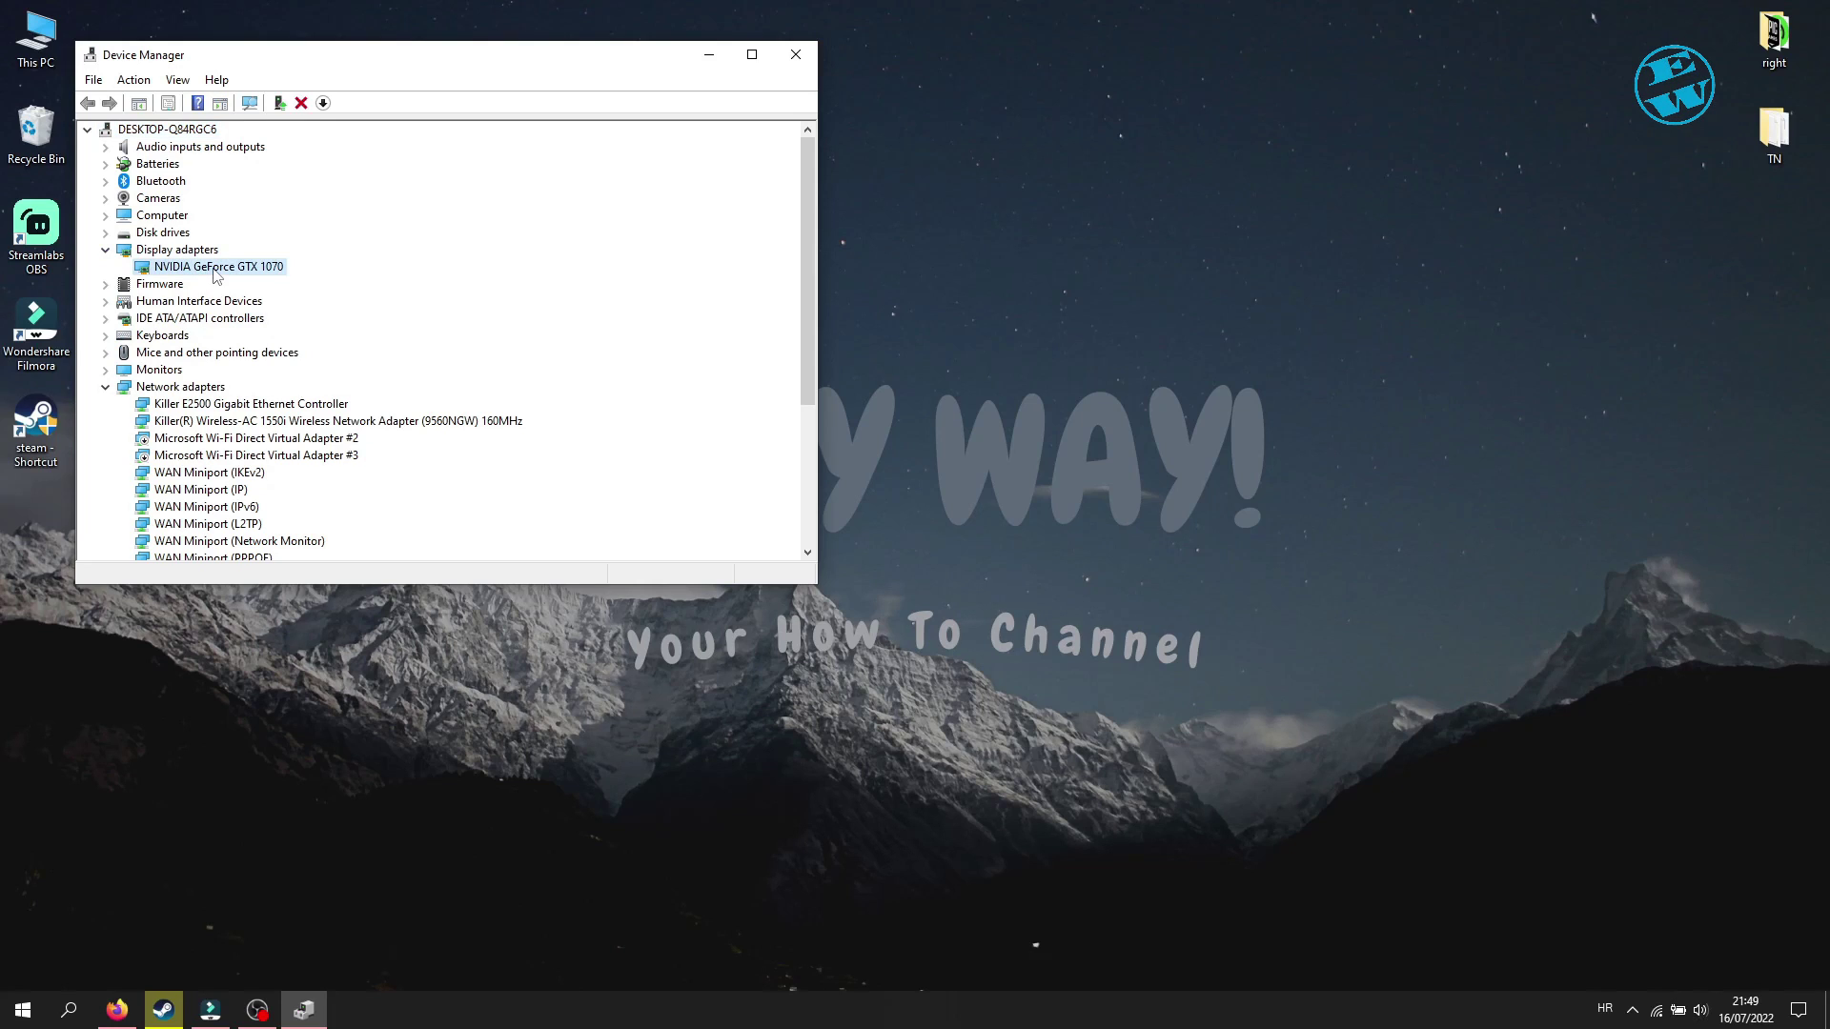
right_click(211, 271)
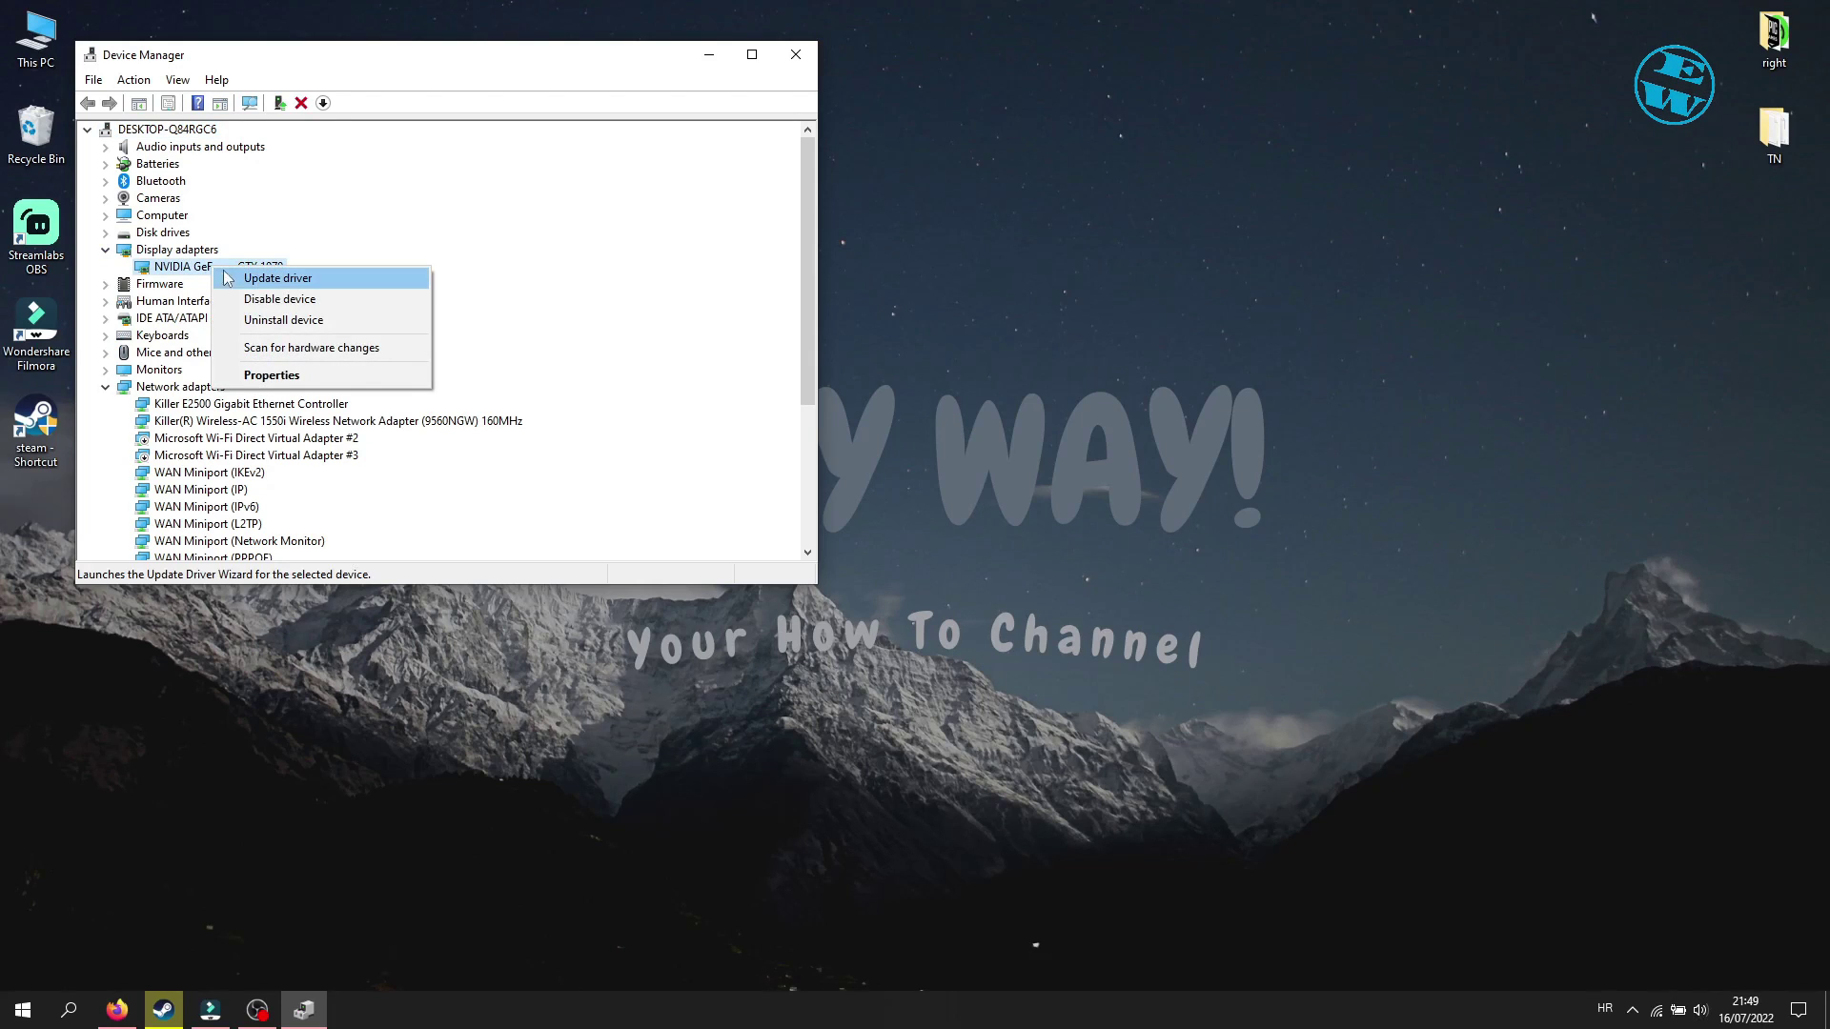
left_click(276, 281)
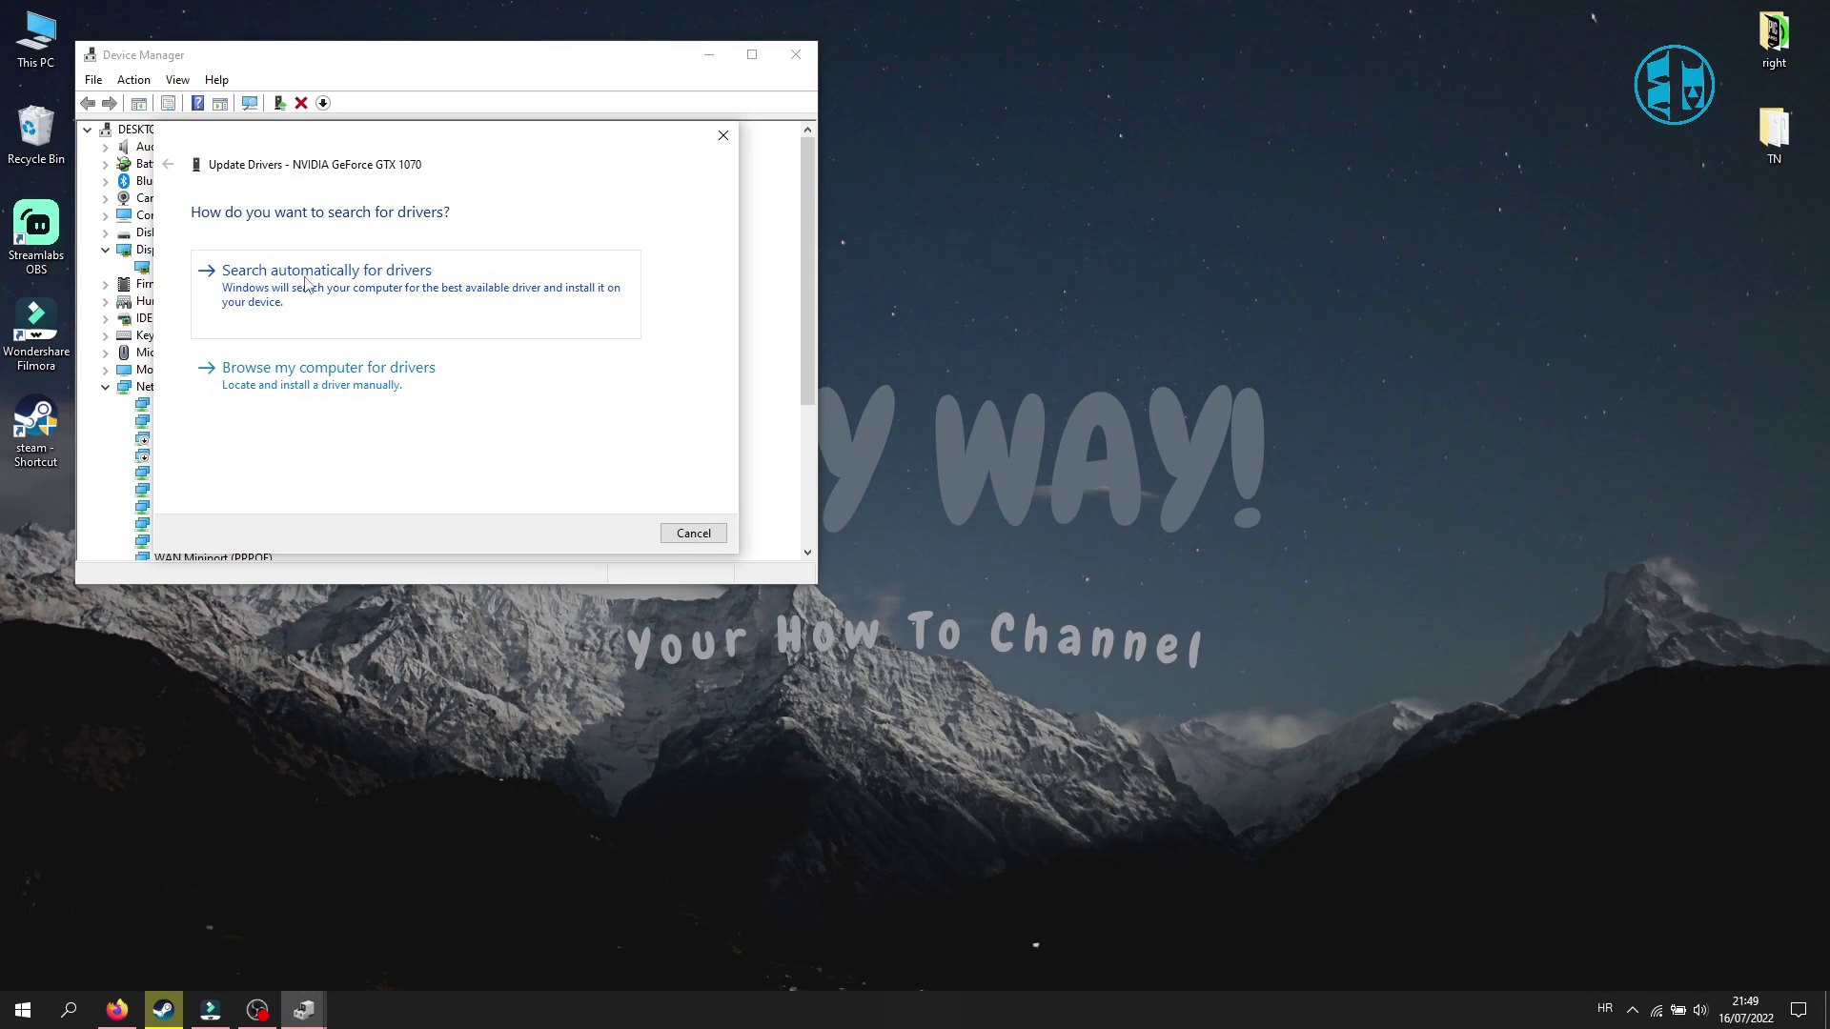
left_click(303, 279)
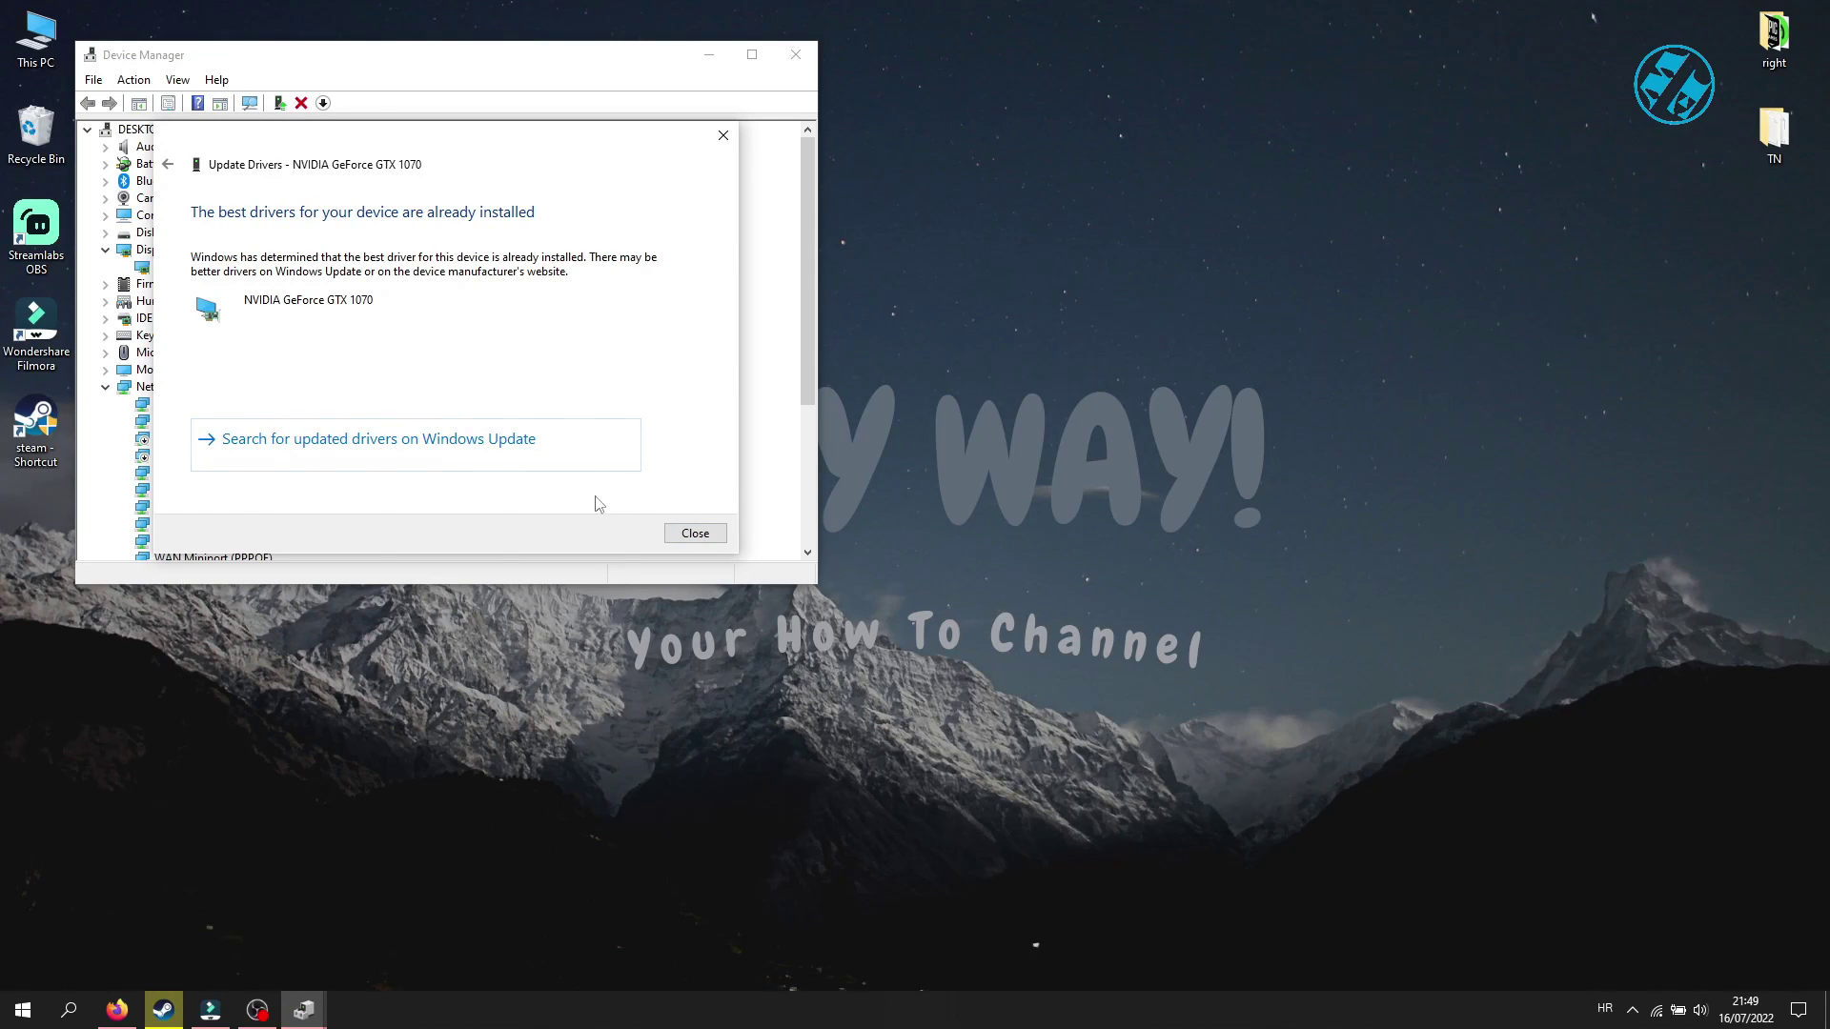
left_click(684, 534)
left_click(795, 58)
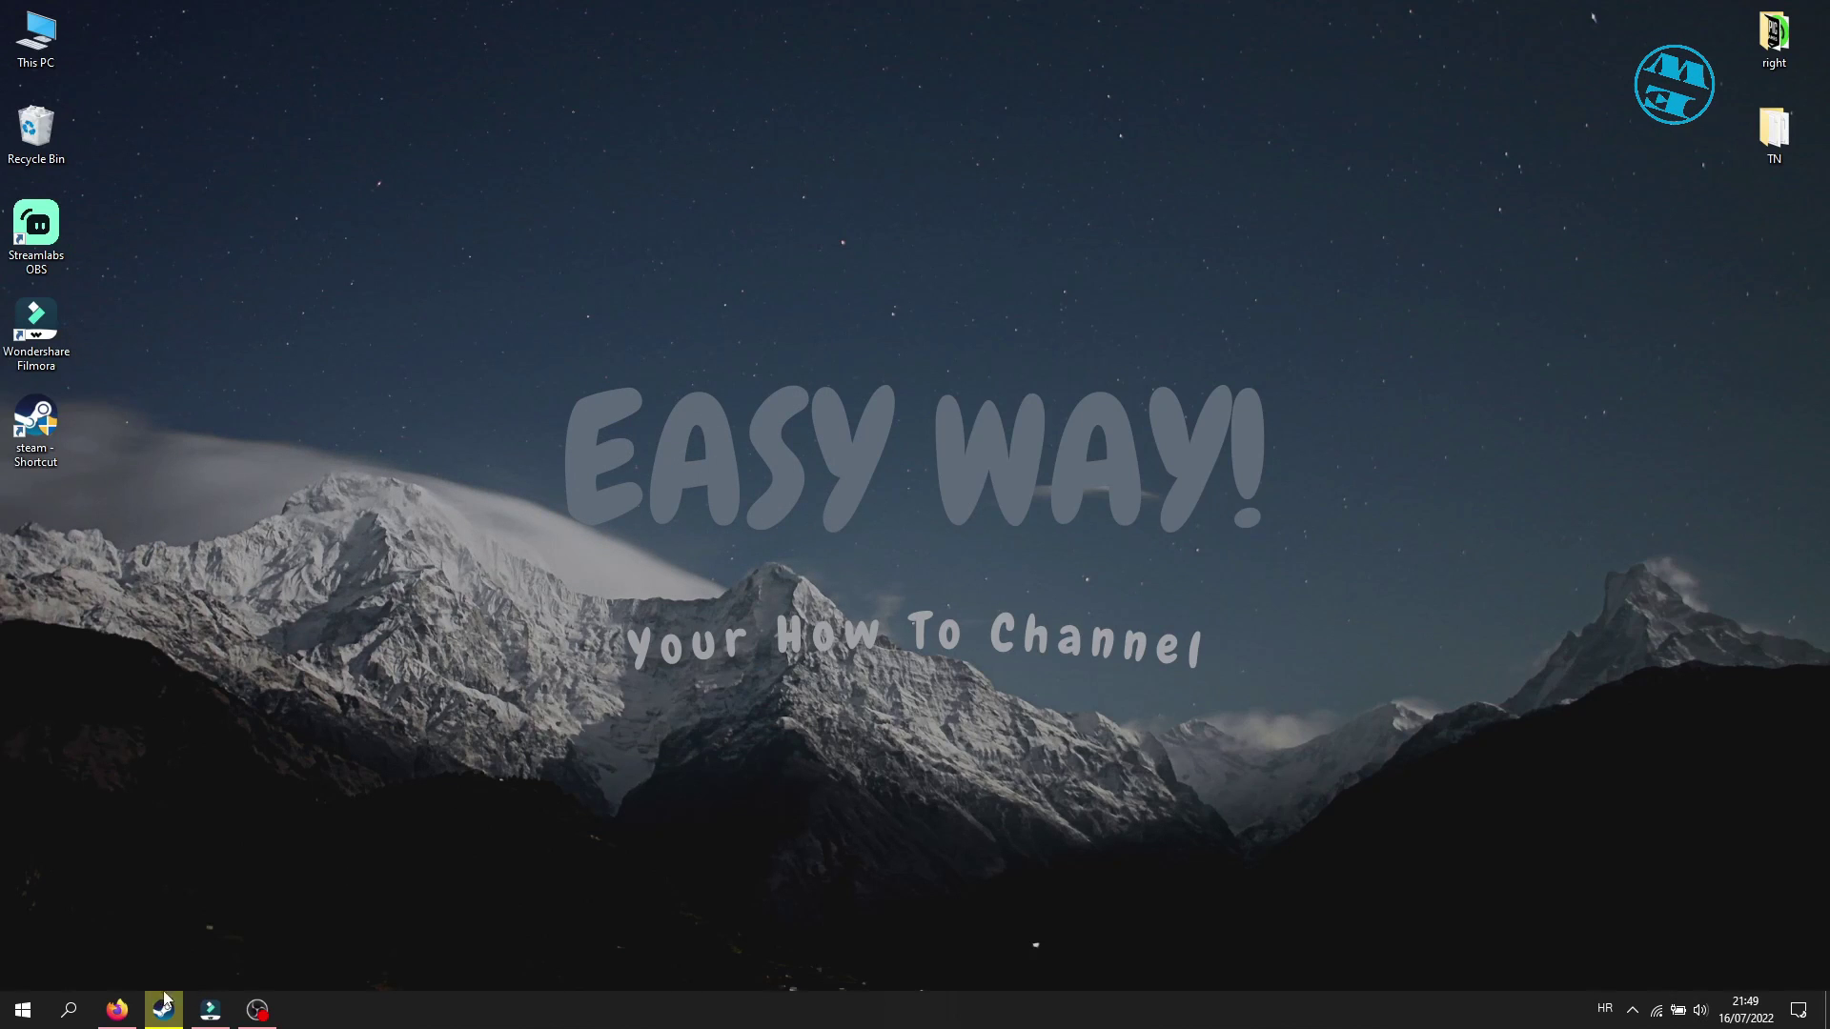
Look over the Intel and NVIDIA driver download tabs in Firefox, then minimize it.
left_click(117, 1011)
left_click(300, 49)
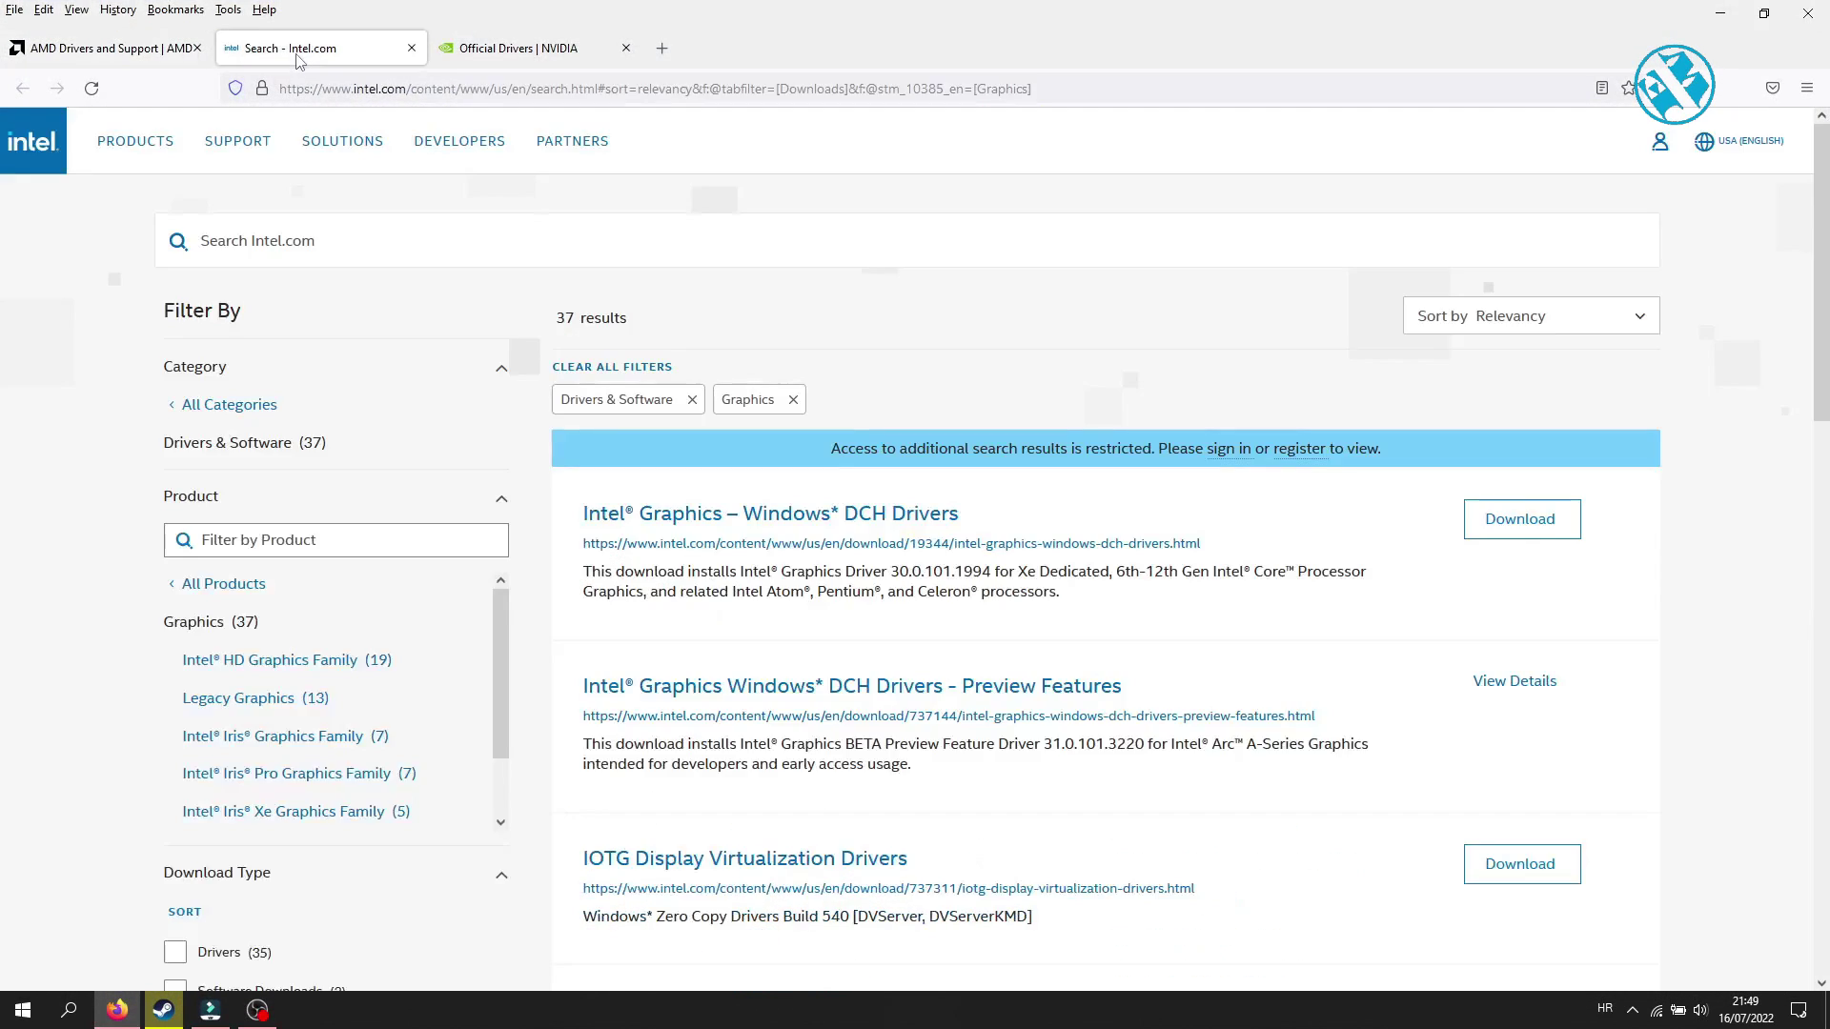
left_click(521, 49)
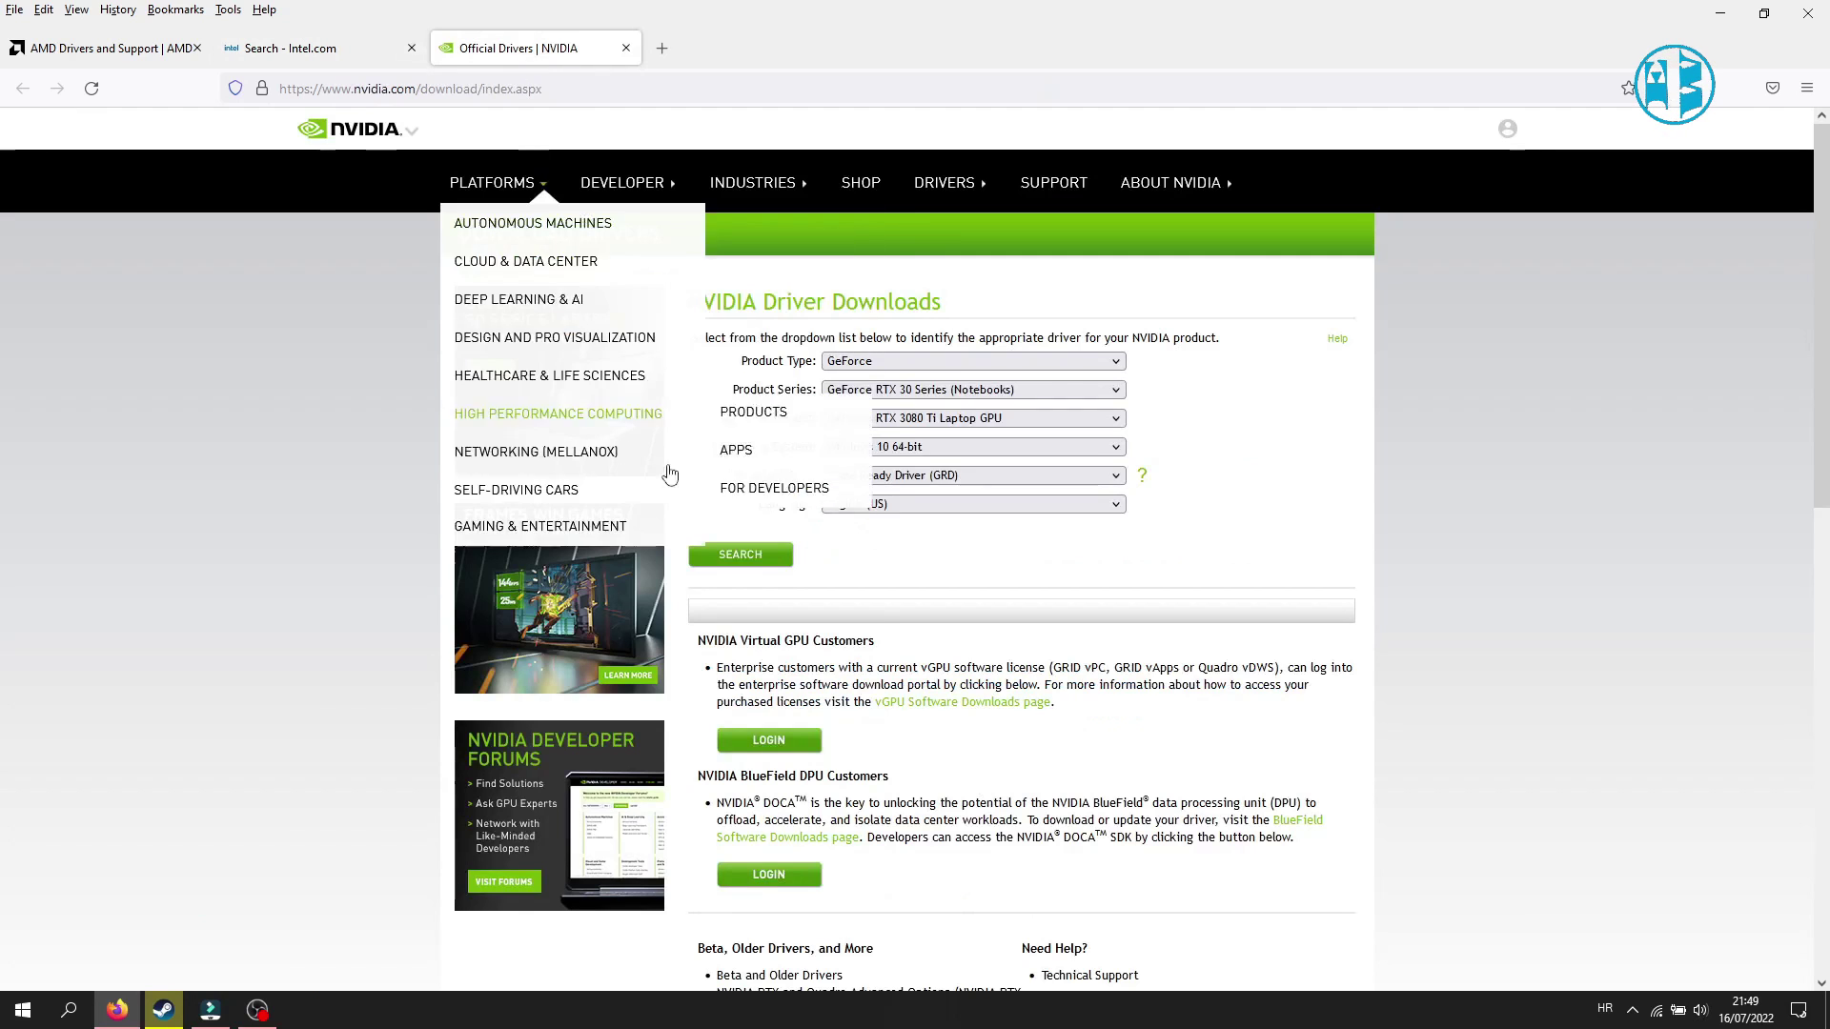
left_click(1809, 12)
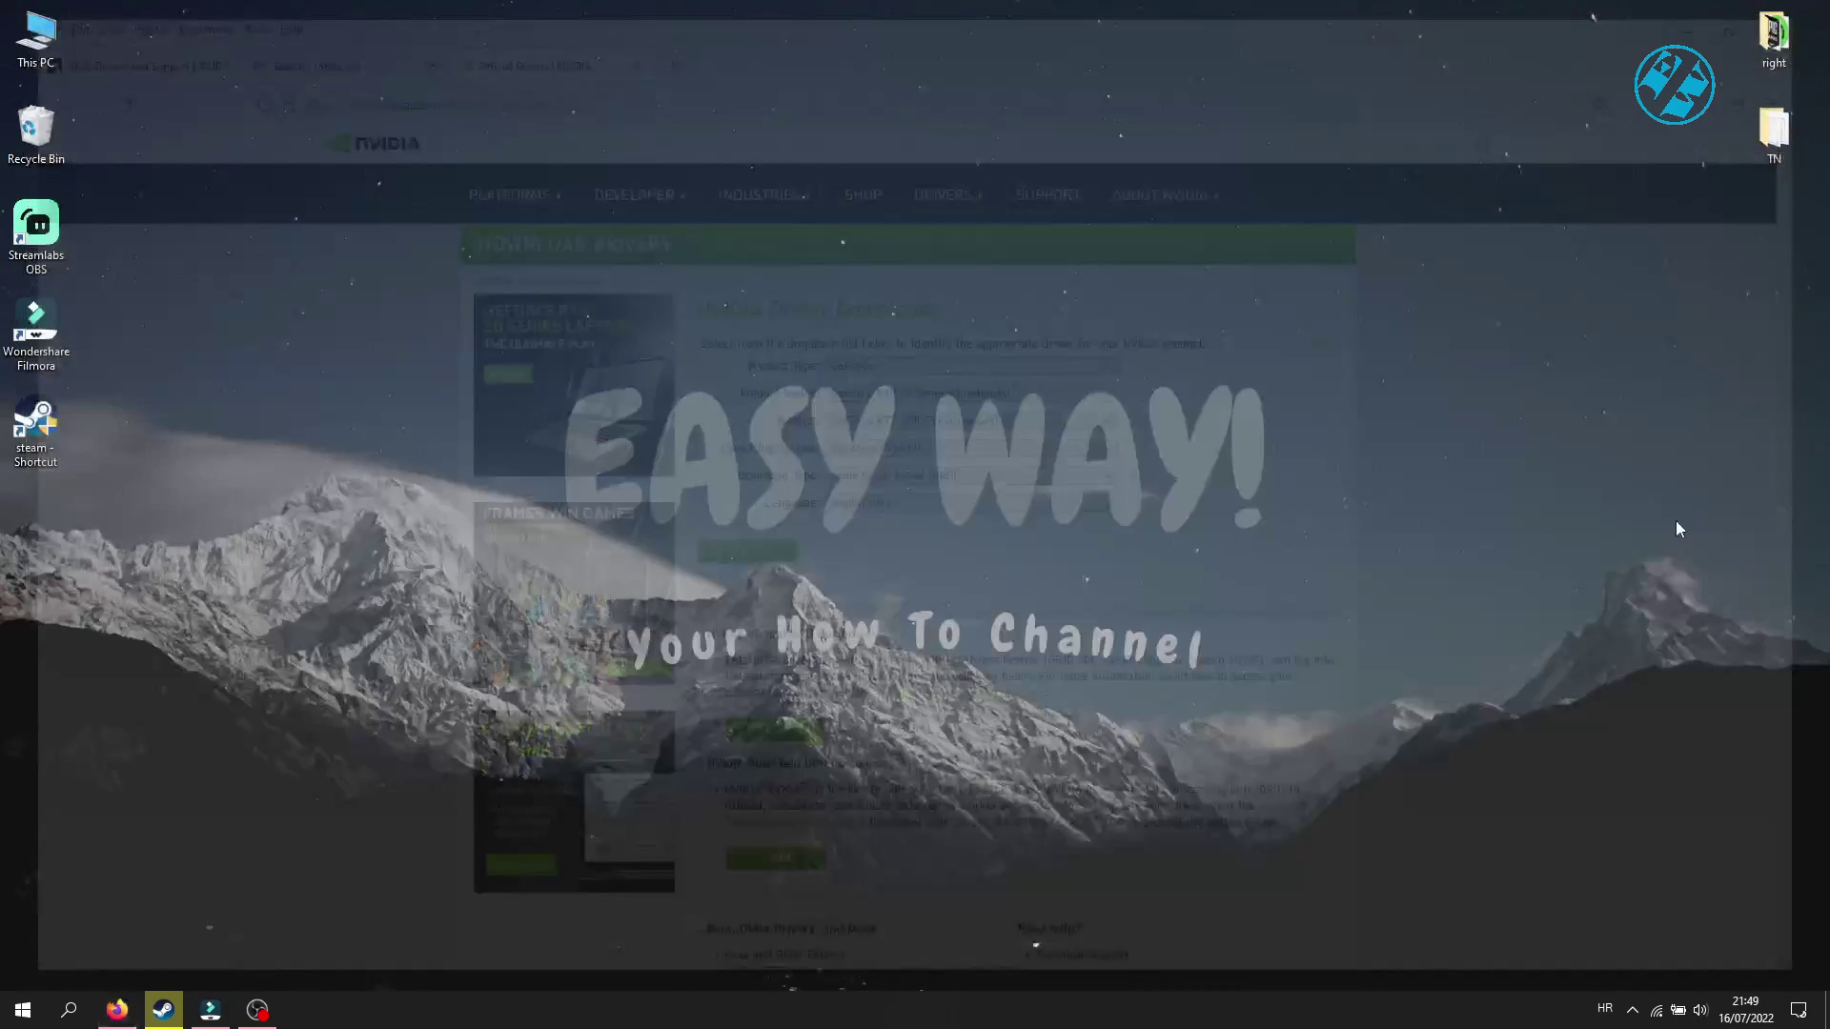
left_click(1631, 1009)
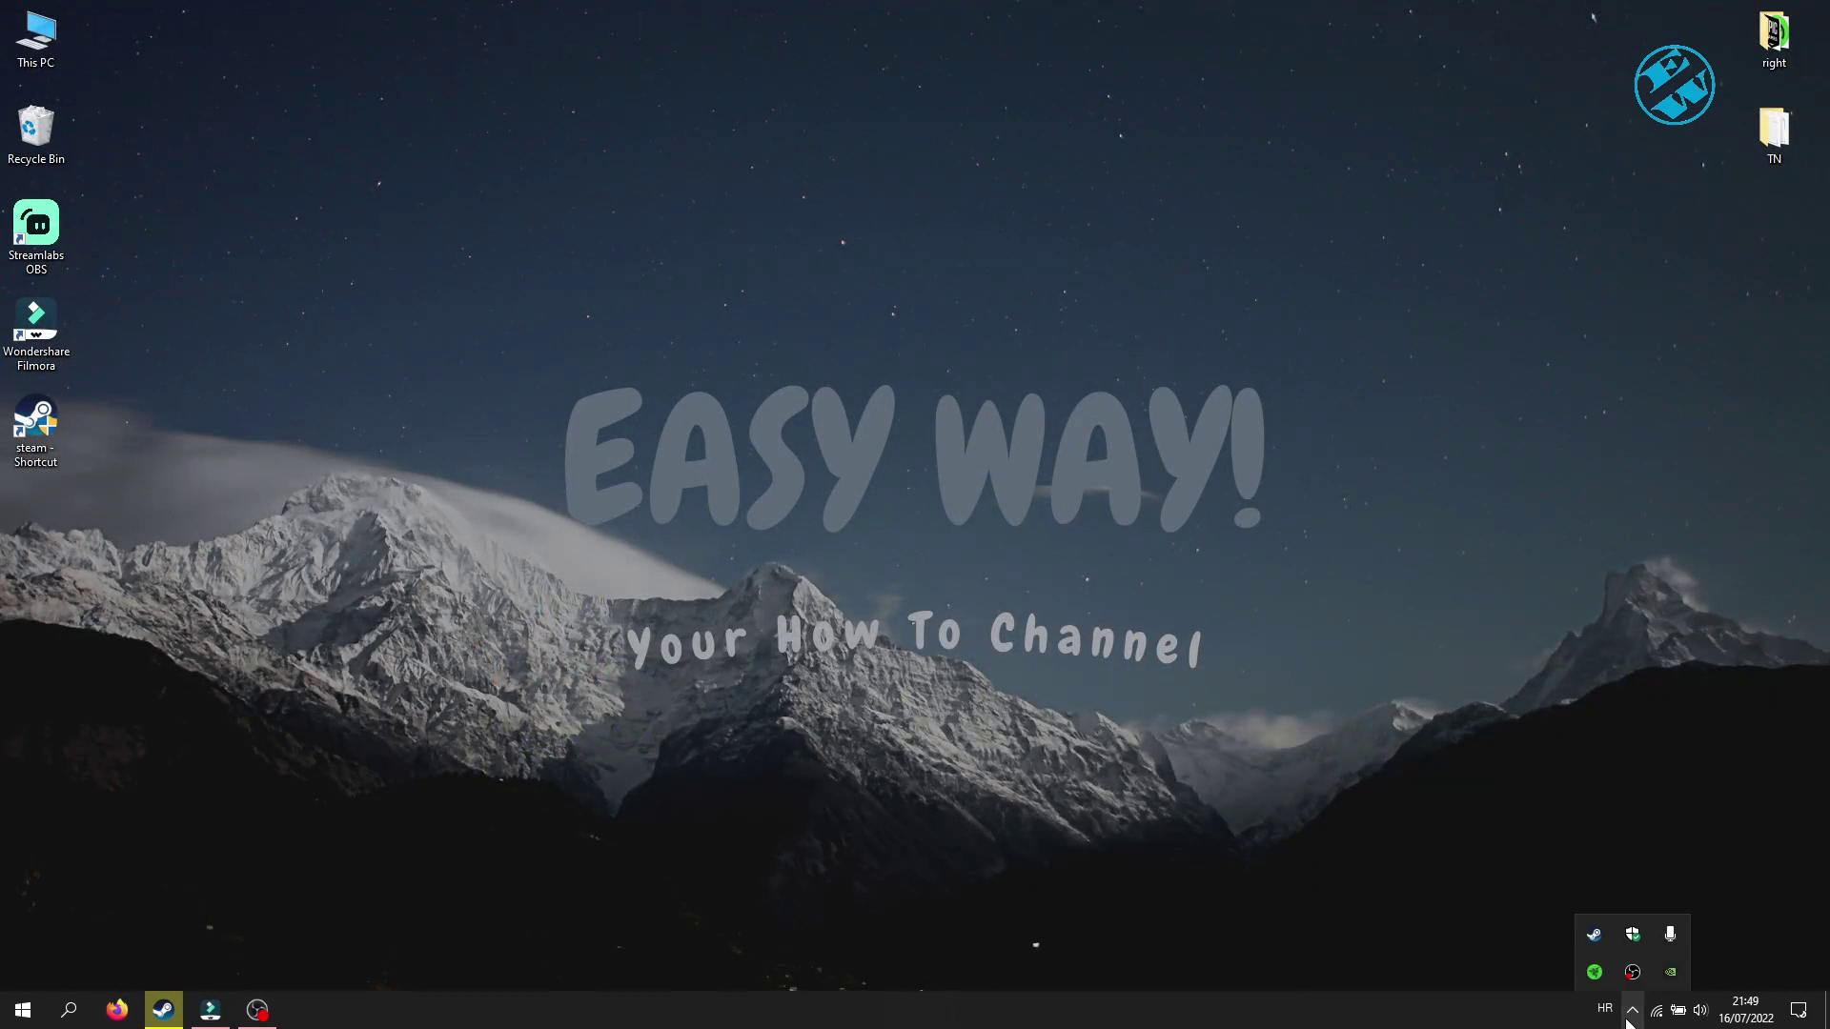
Check GeForce Experience's Drivers tab for updates, confirming Game Ready Driver 516.59, then close it.
right_click(1671, 973)
left_click(1659, 917)
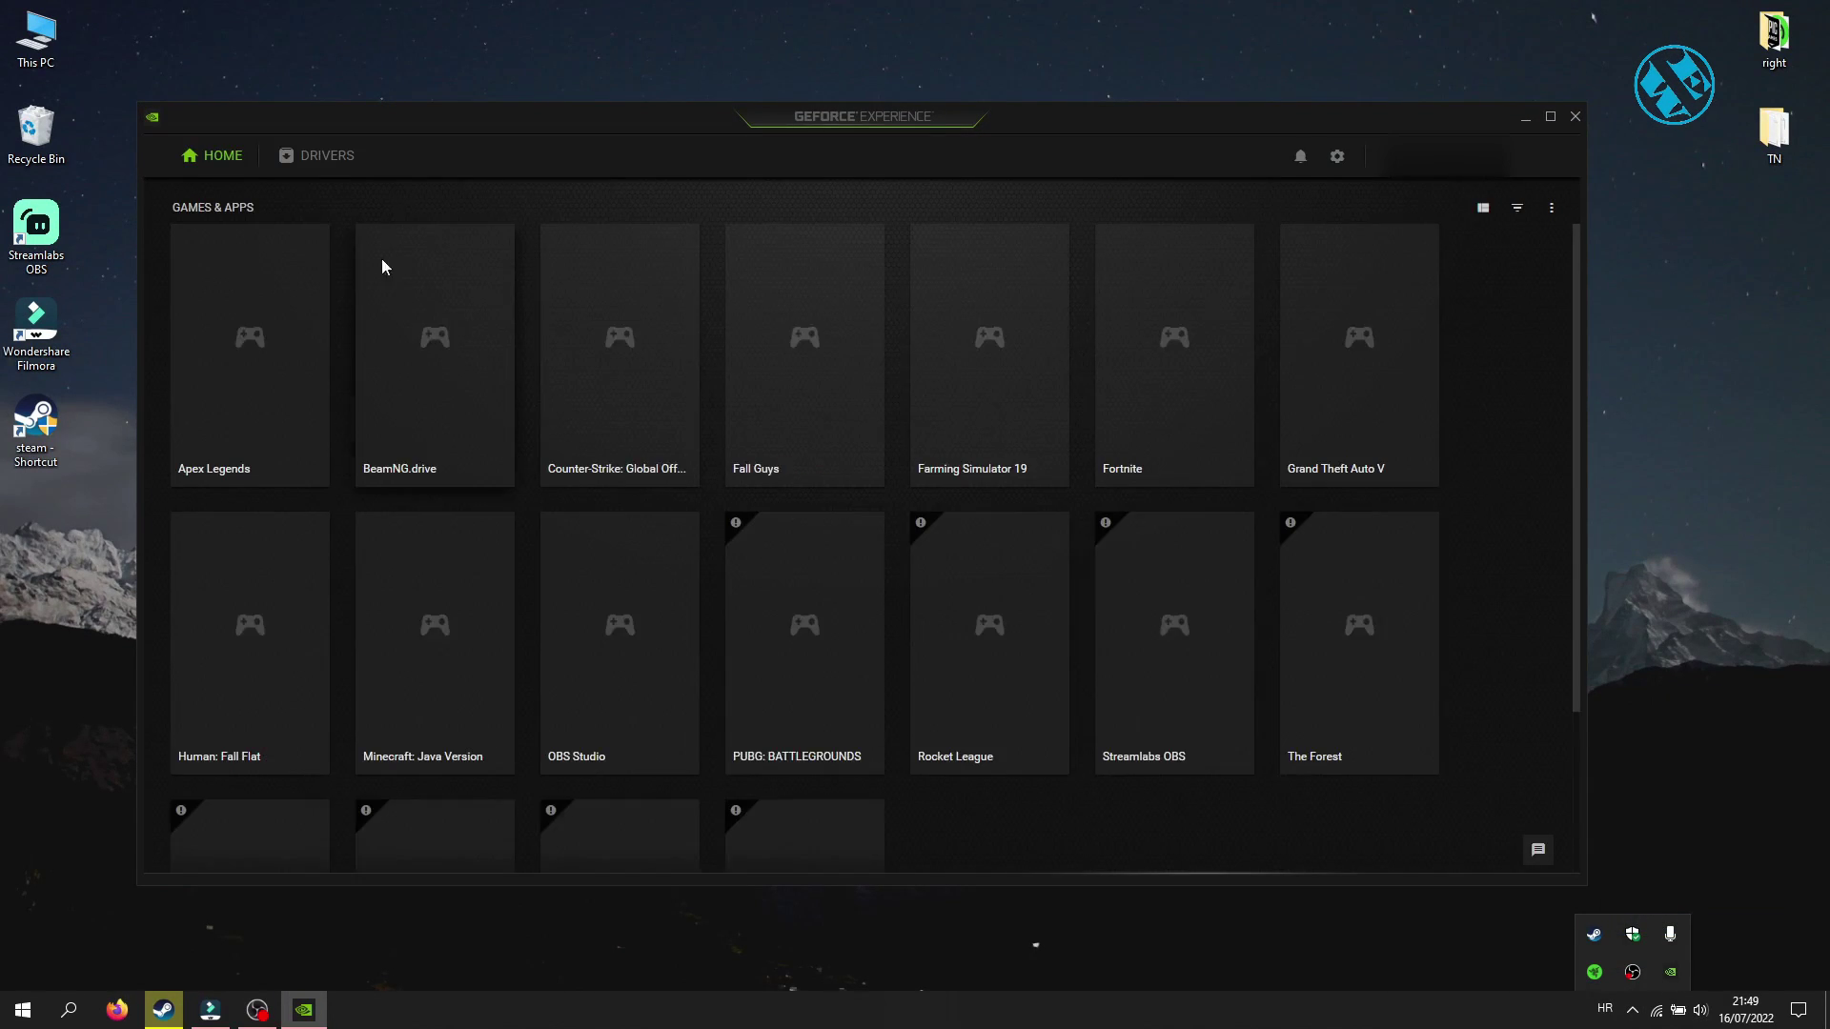
left_click(322, 157)
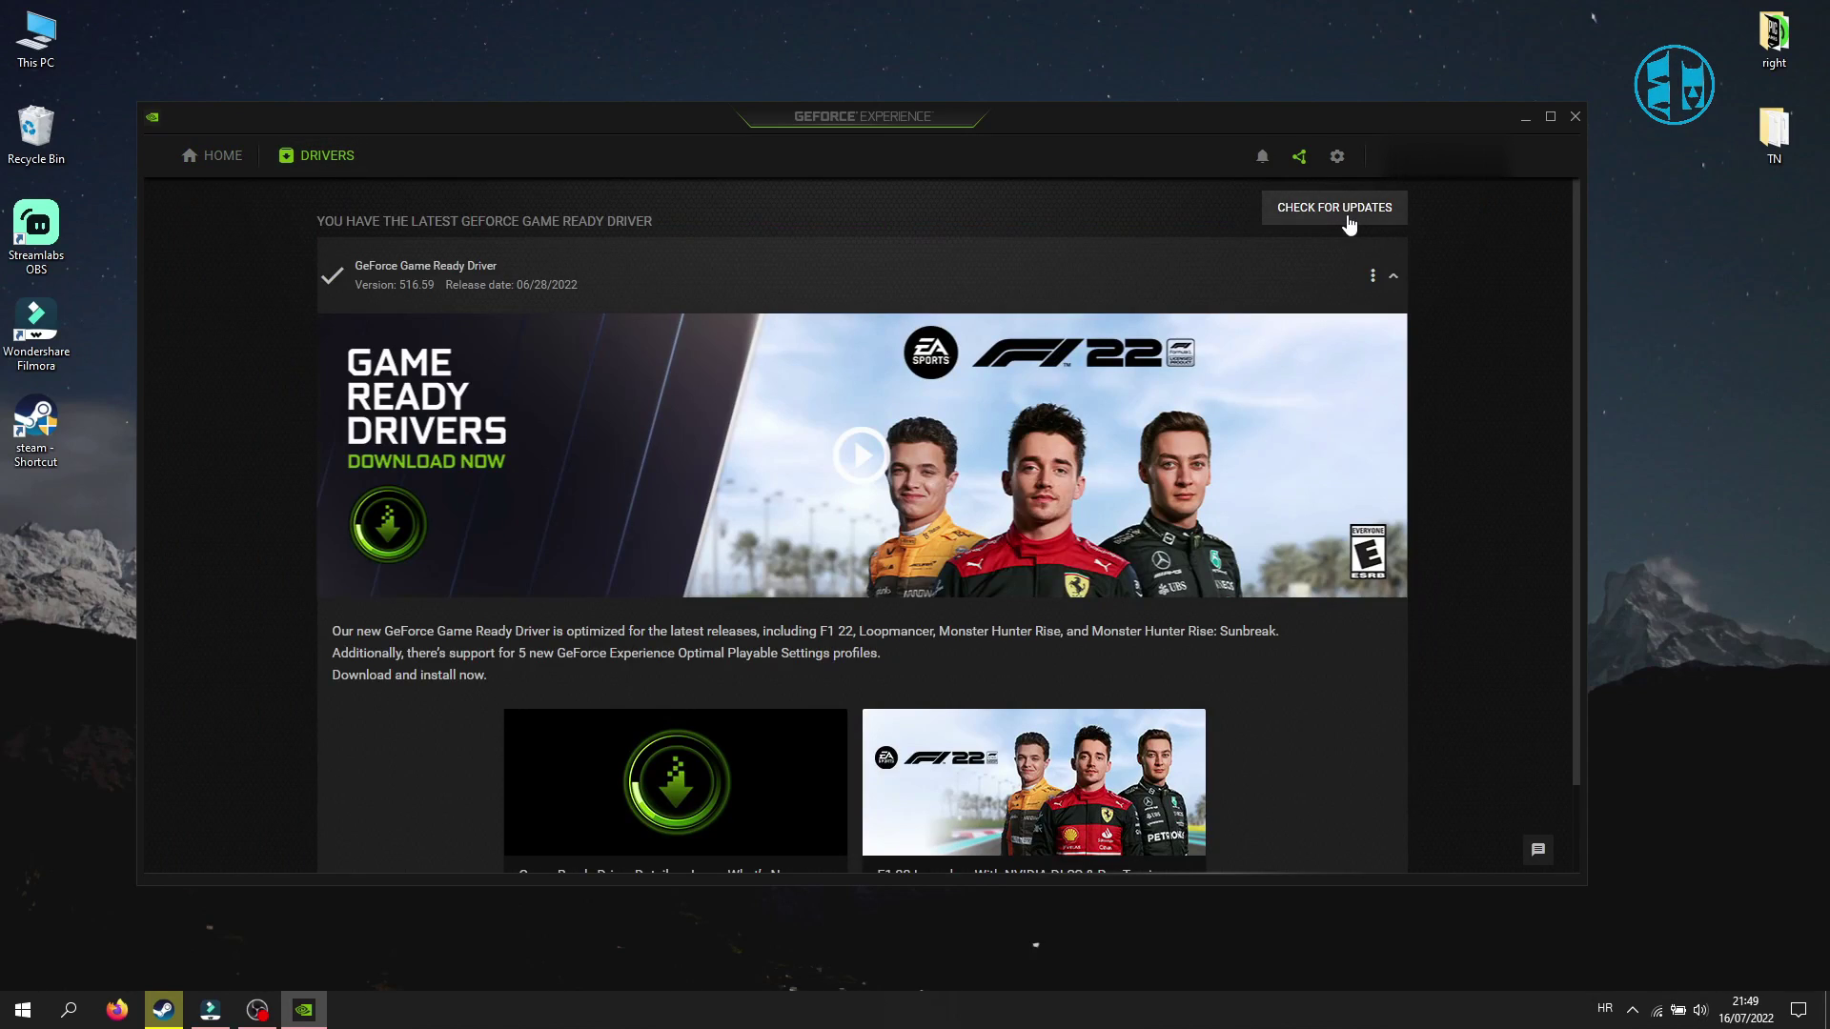
left_click(1338, 210)
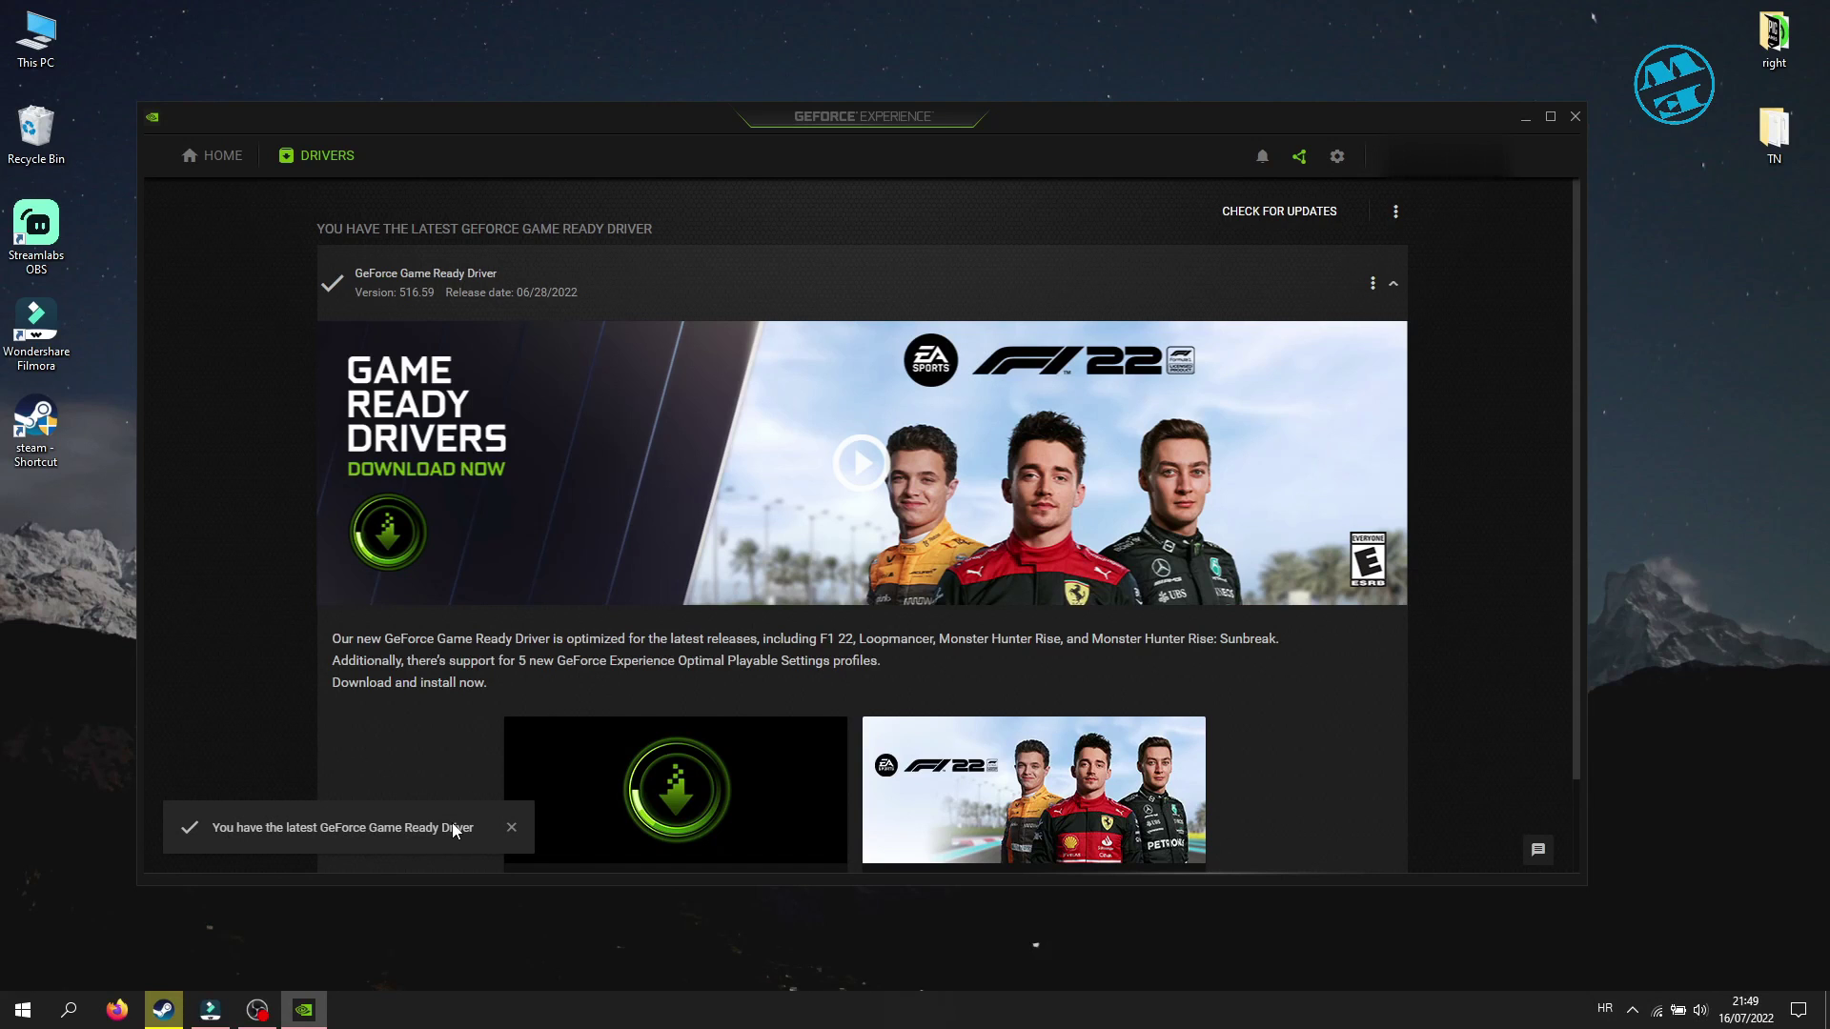
left_click(1575, 118)
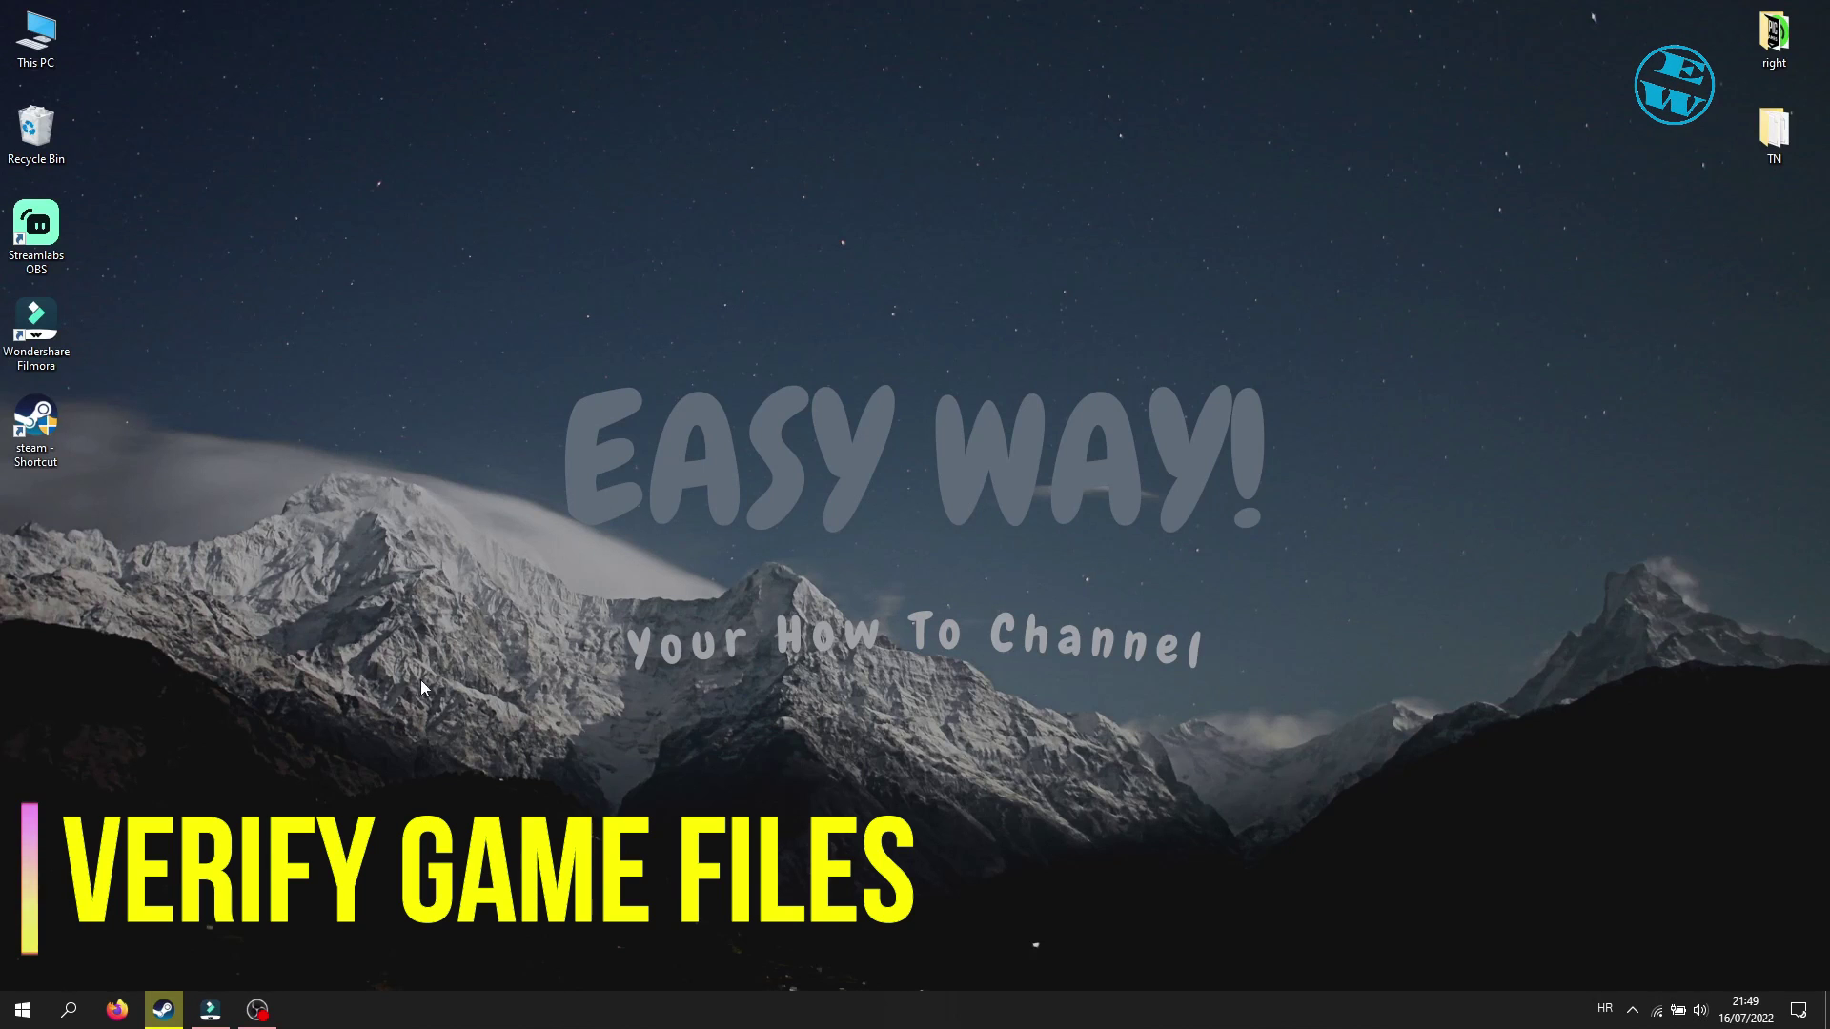
Verify the integrity of Apex Legends' local files in Steam, with all 194 files validated.
left_click(163, 1009)
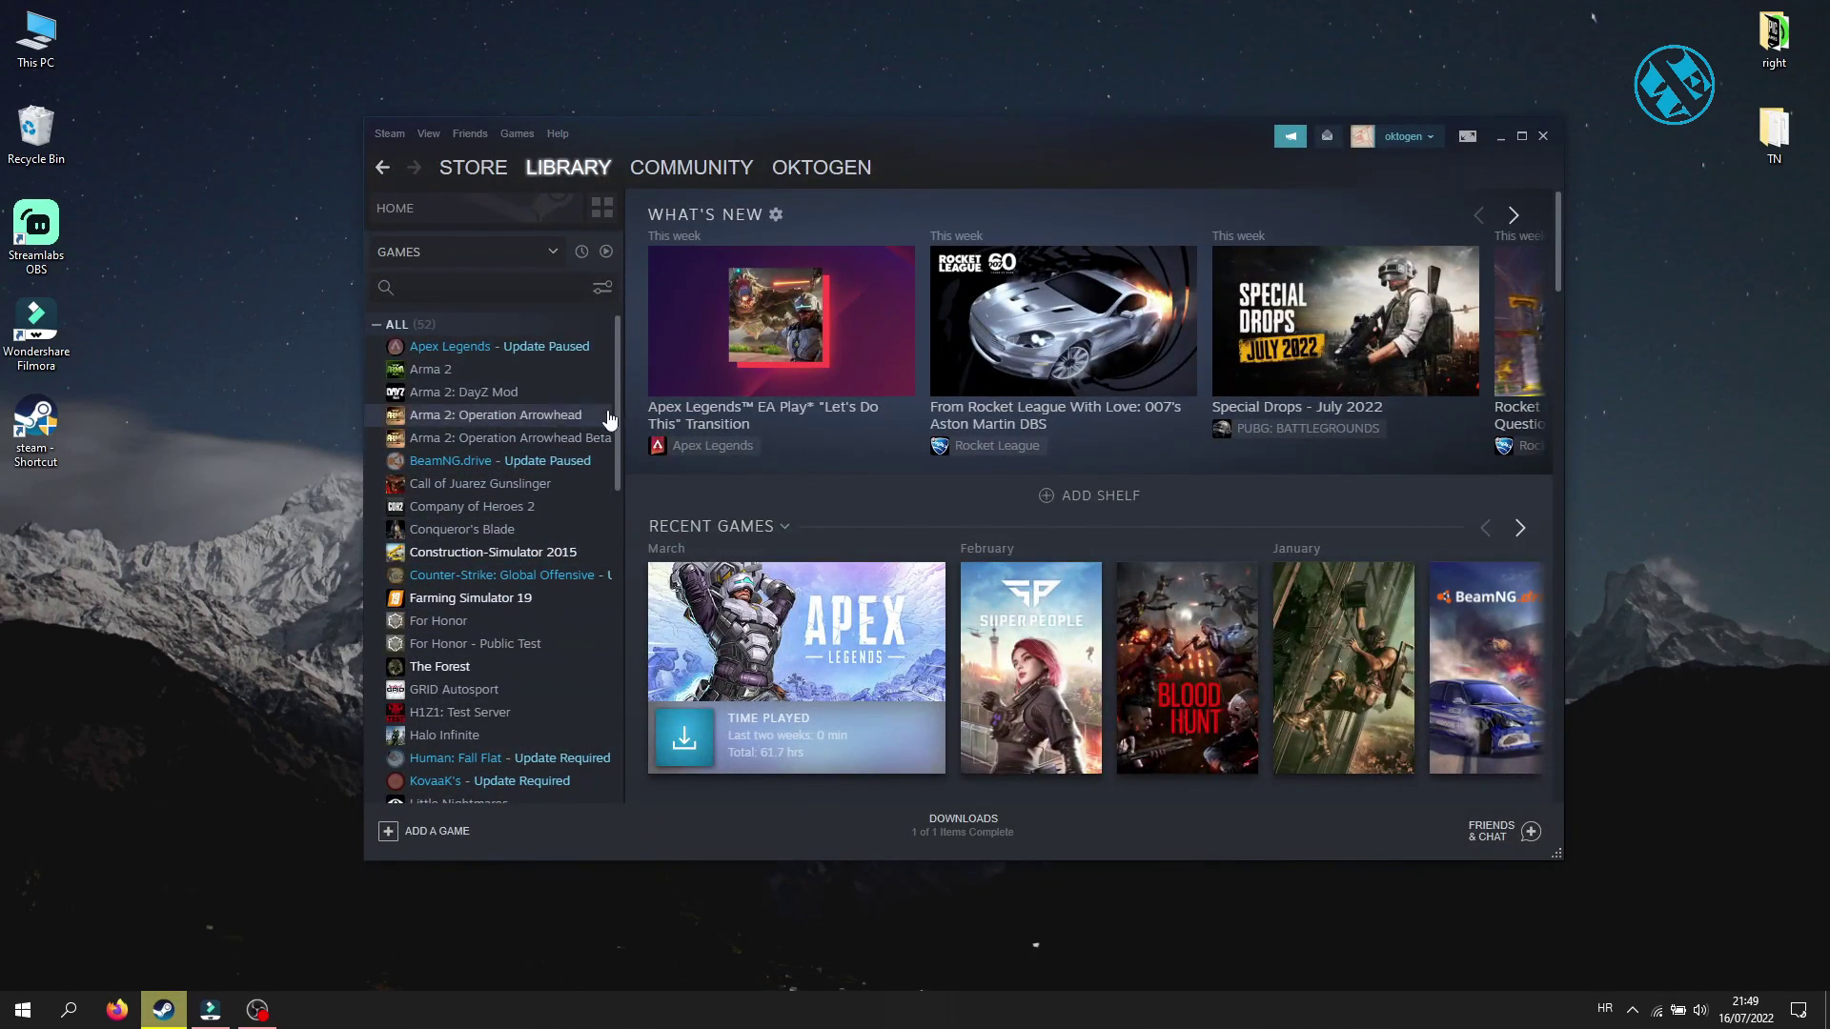
mouse_move(567, 167)
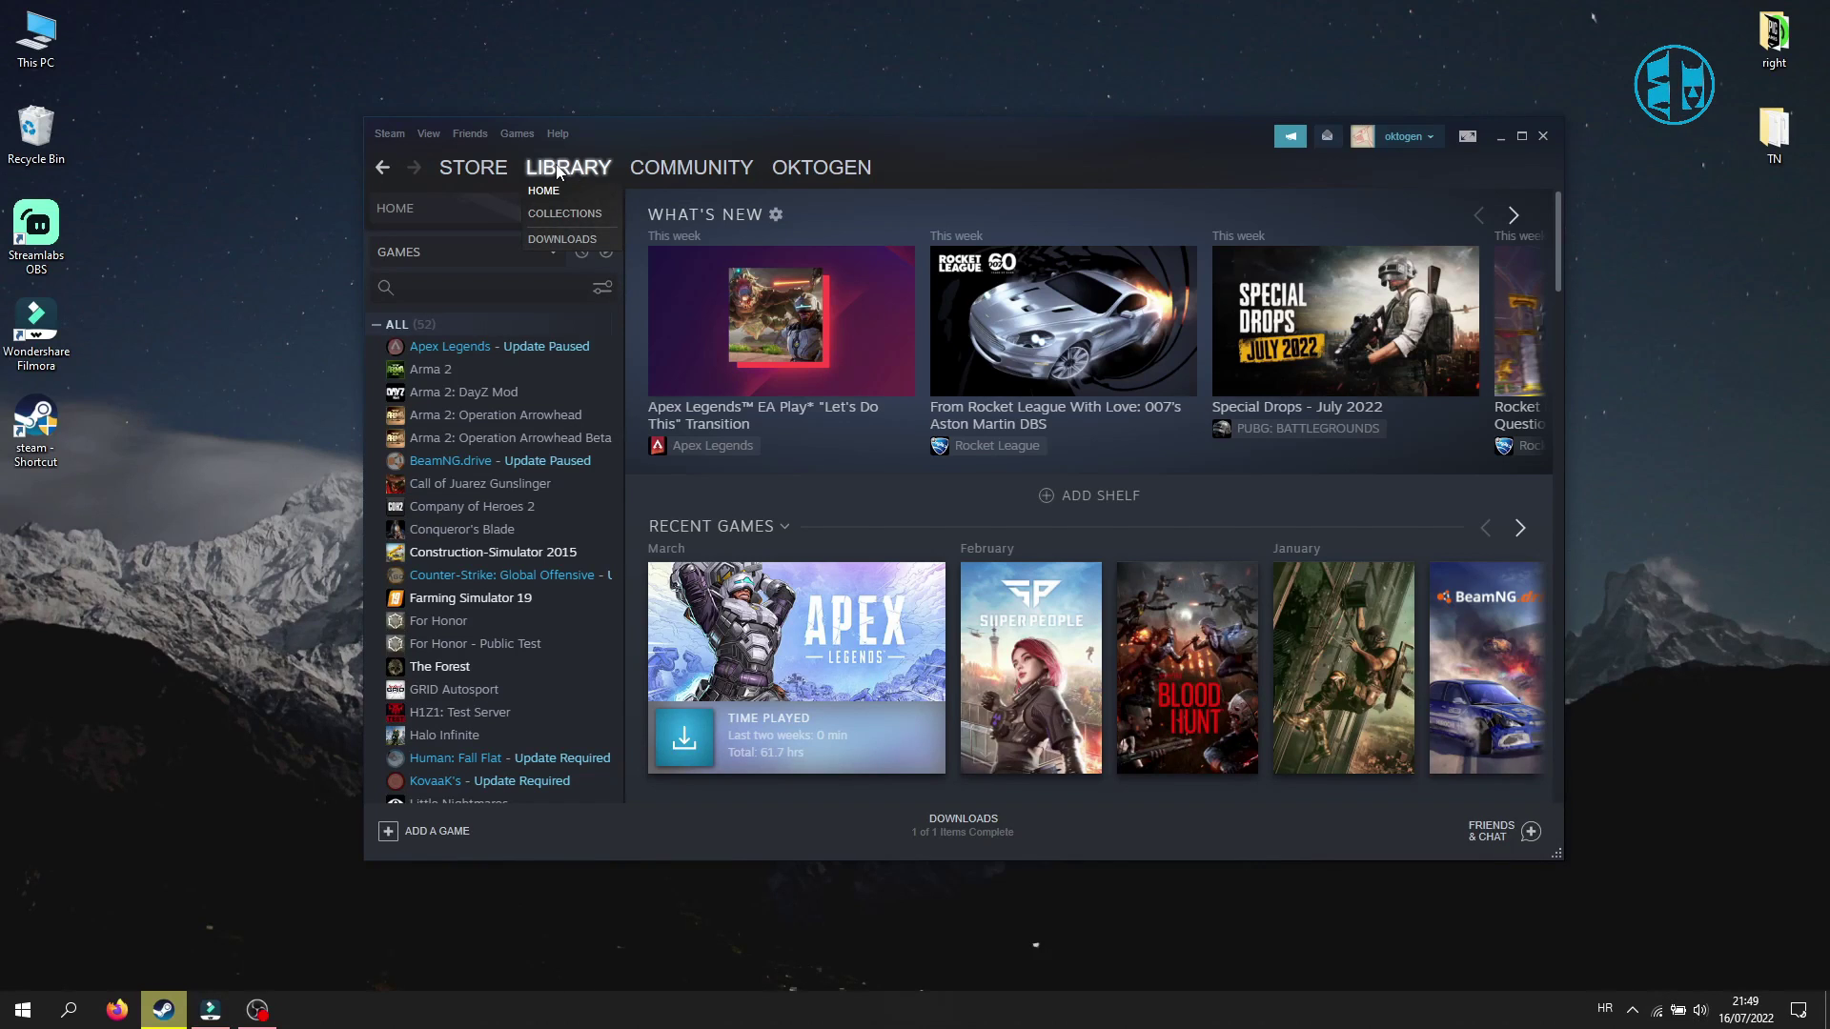
right_click(474, 343)
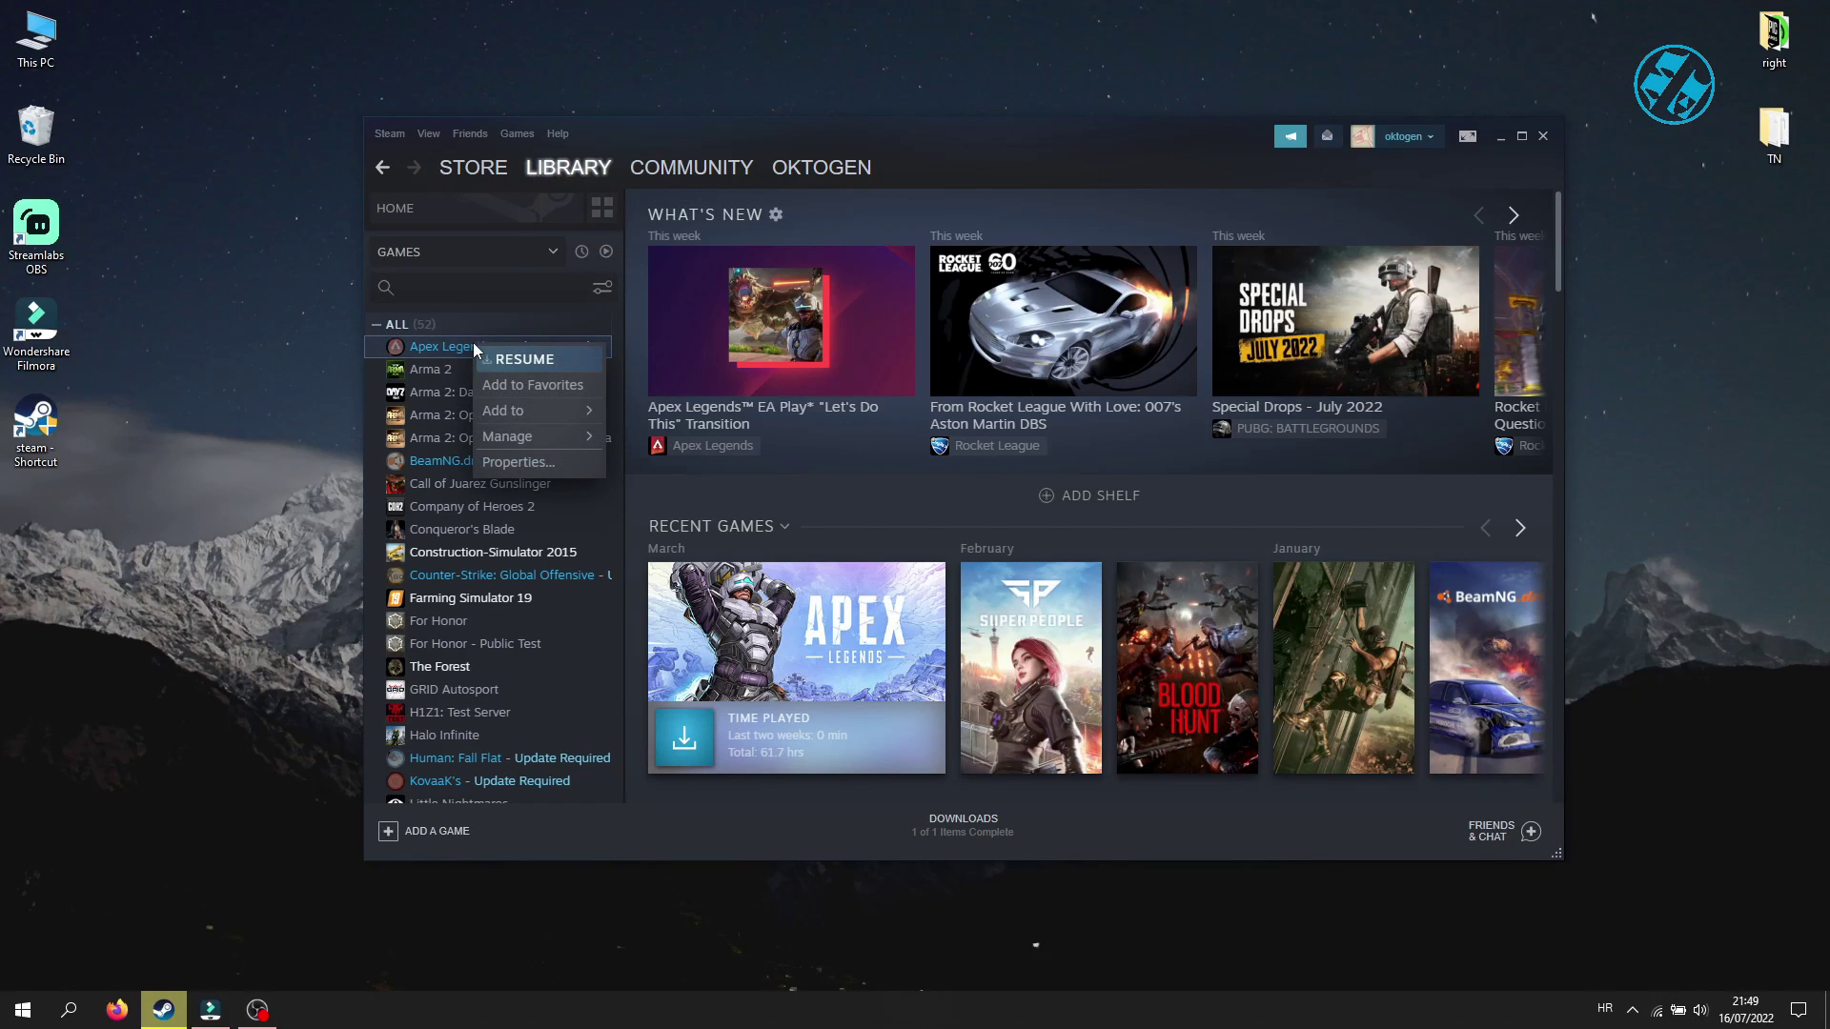
left_click(521, 462)
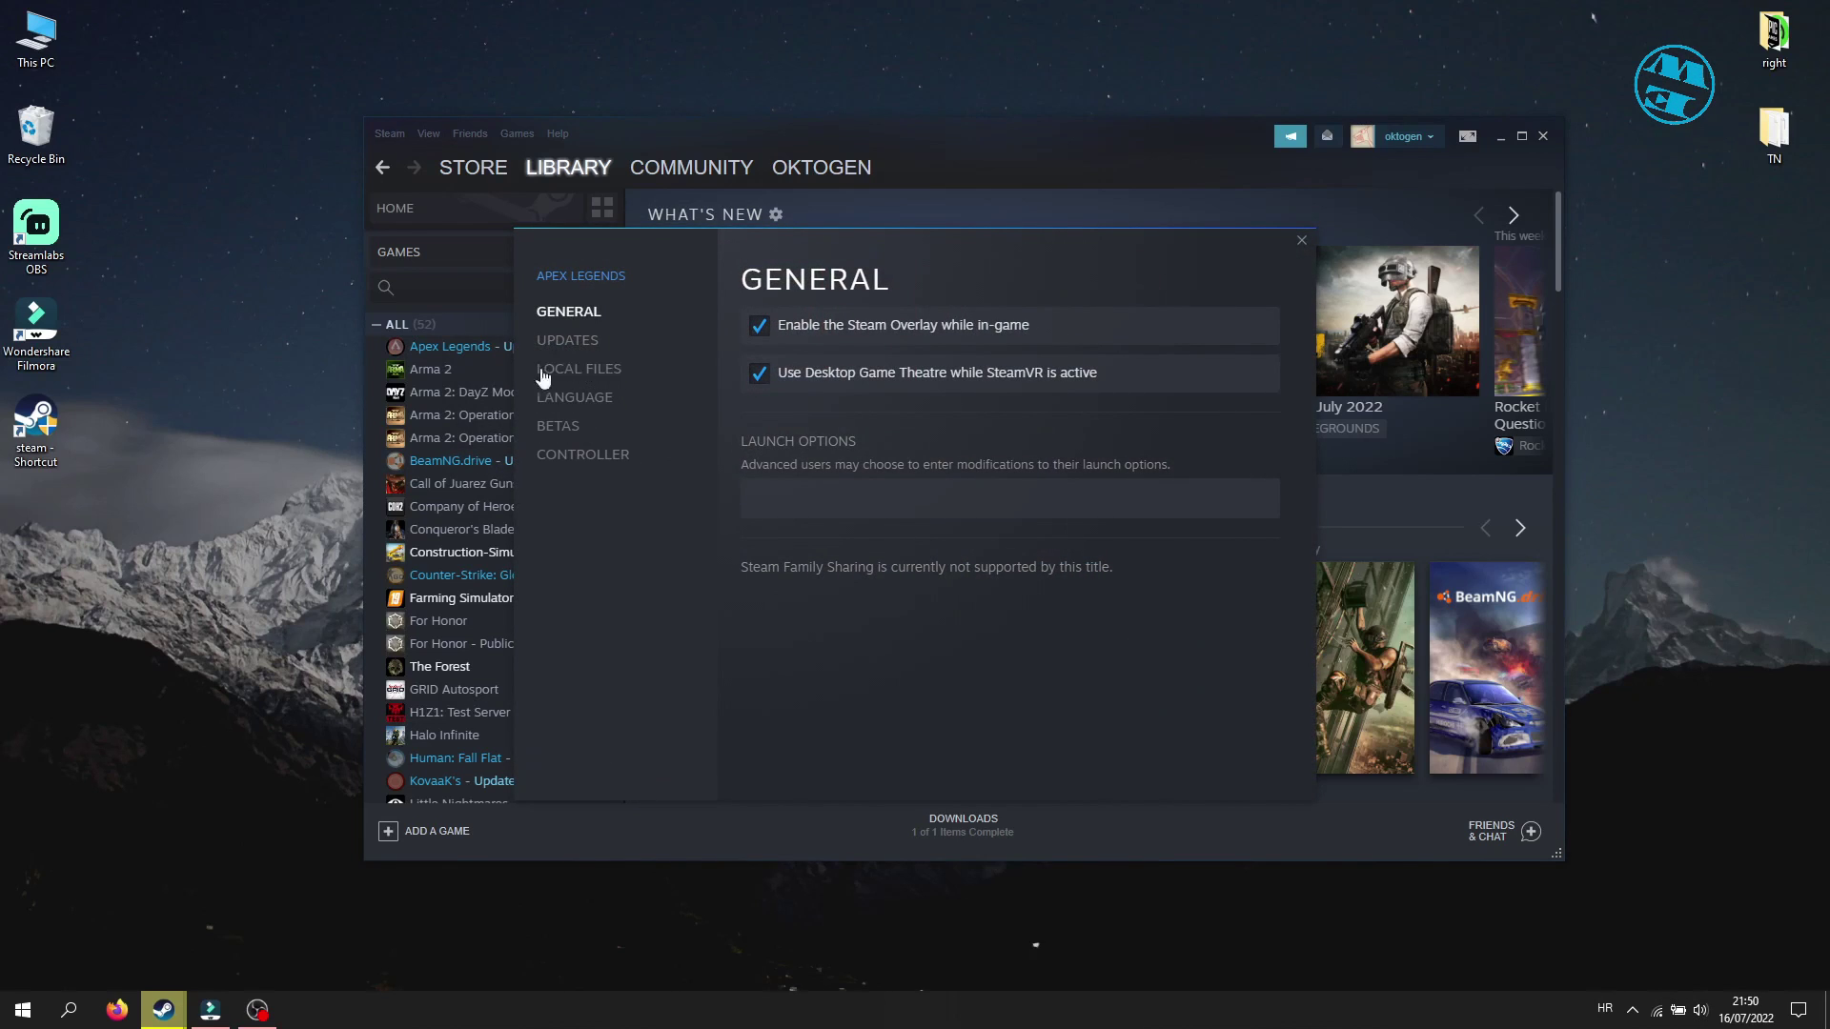
left_click(594, 376)
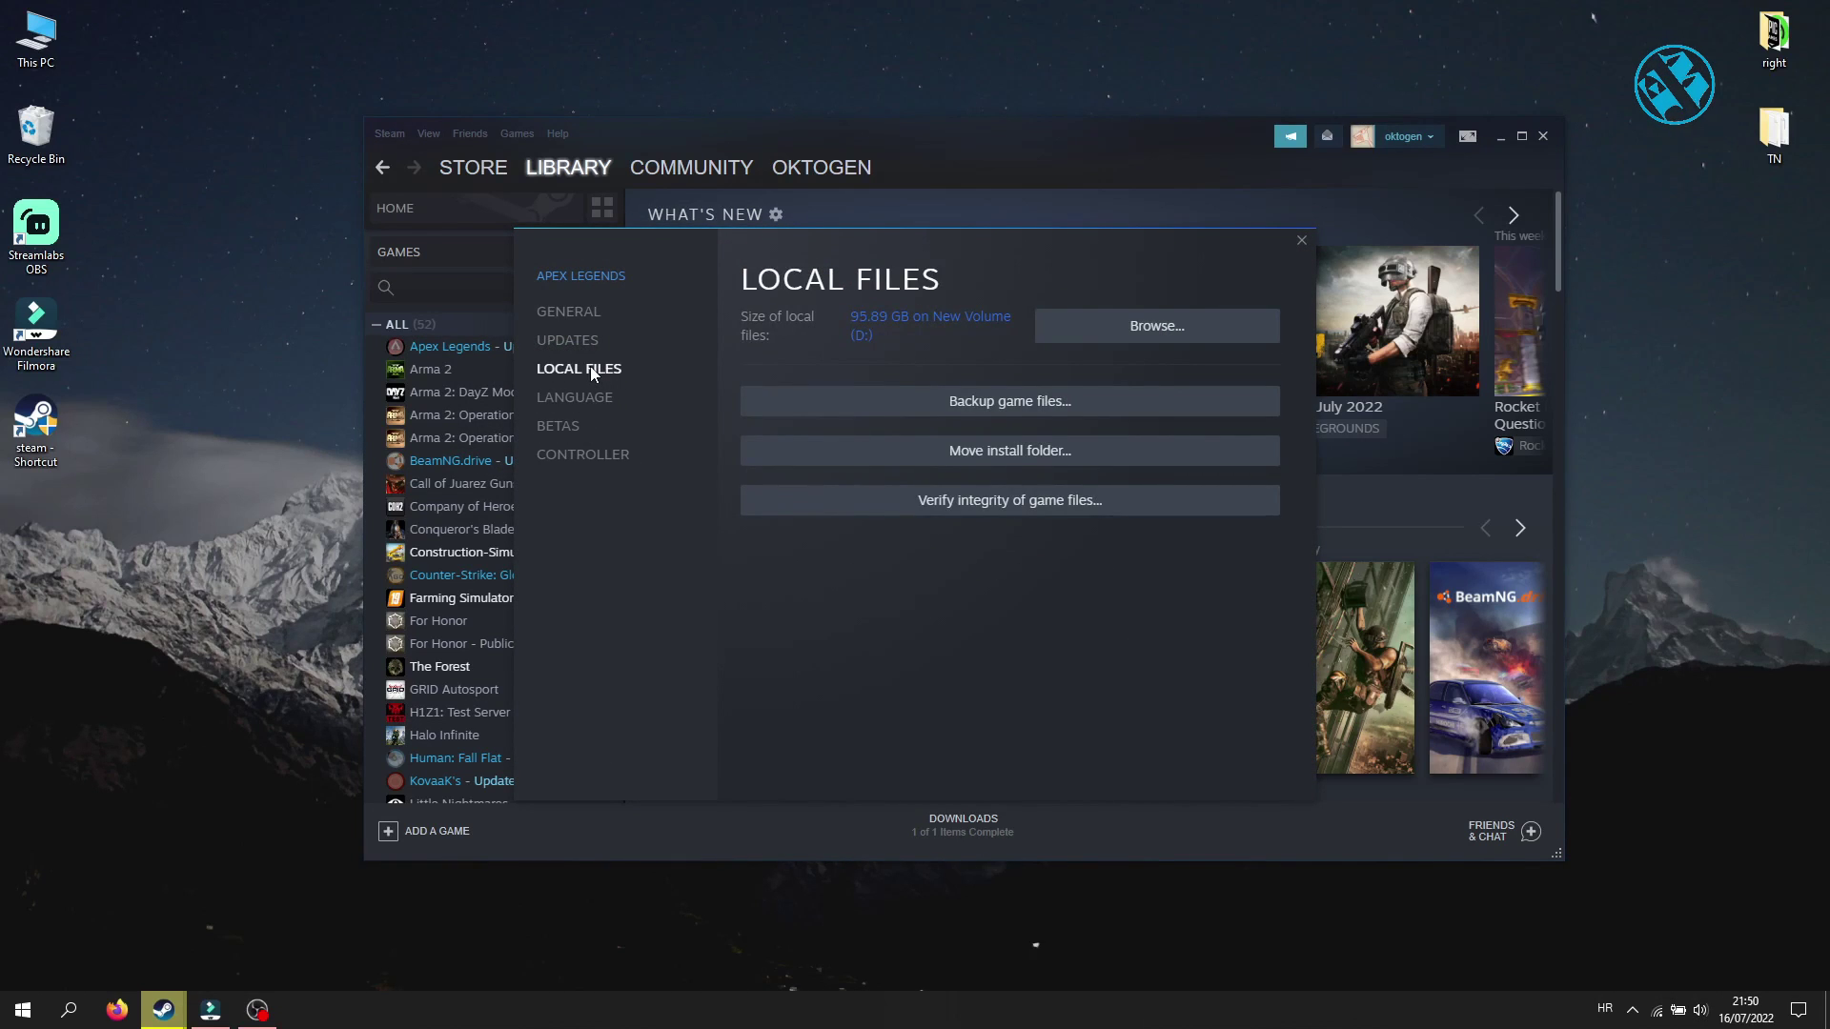
left_click(981, 502)
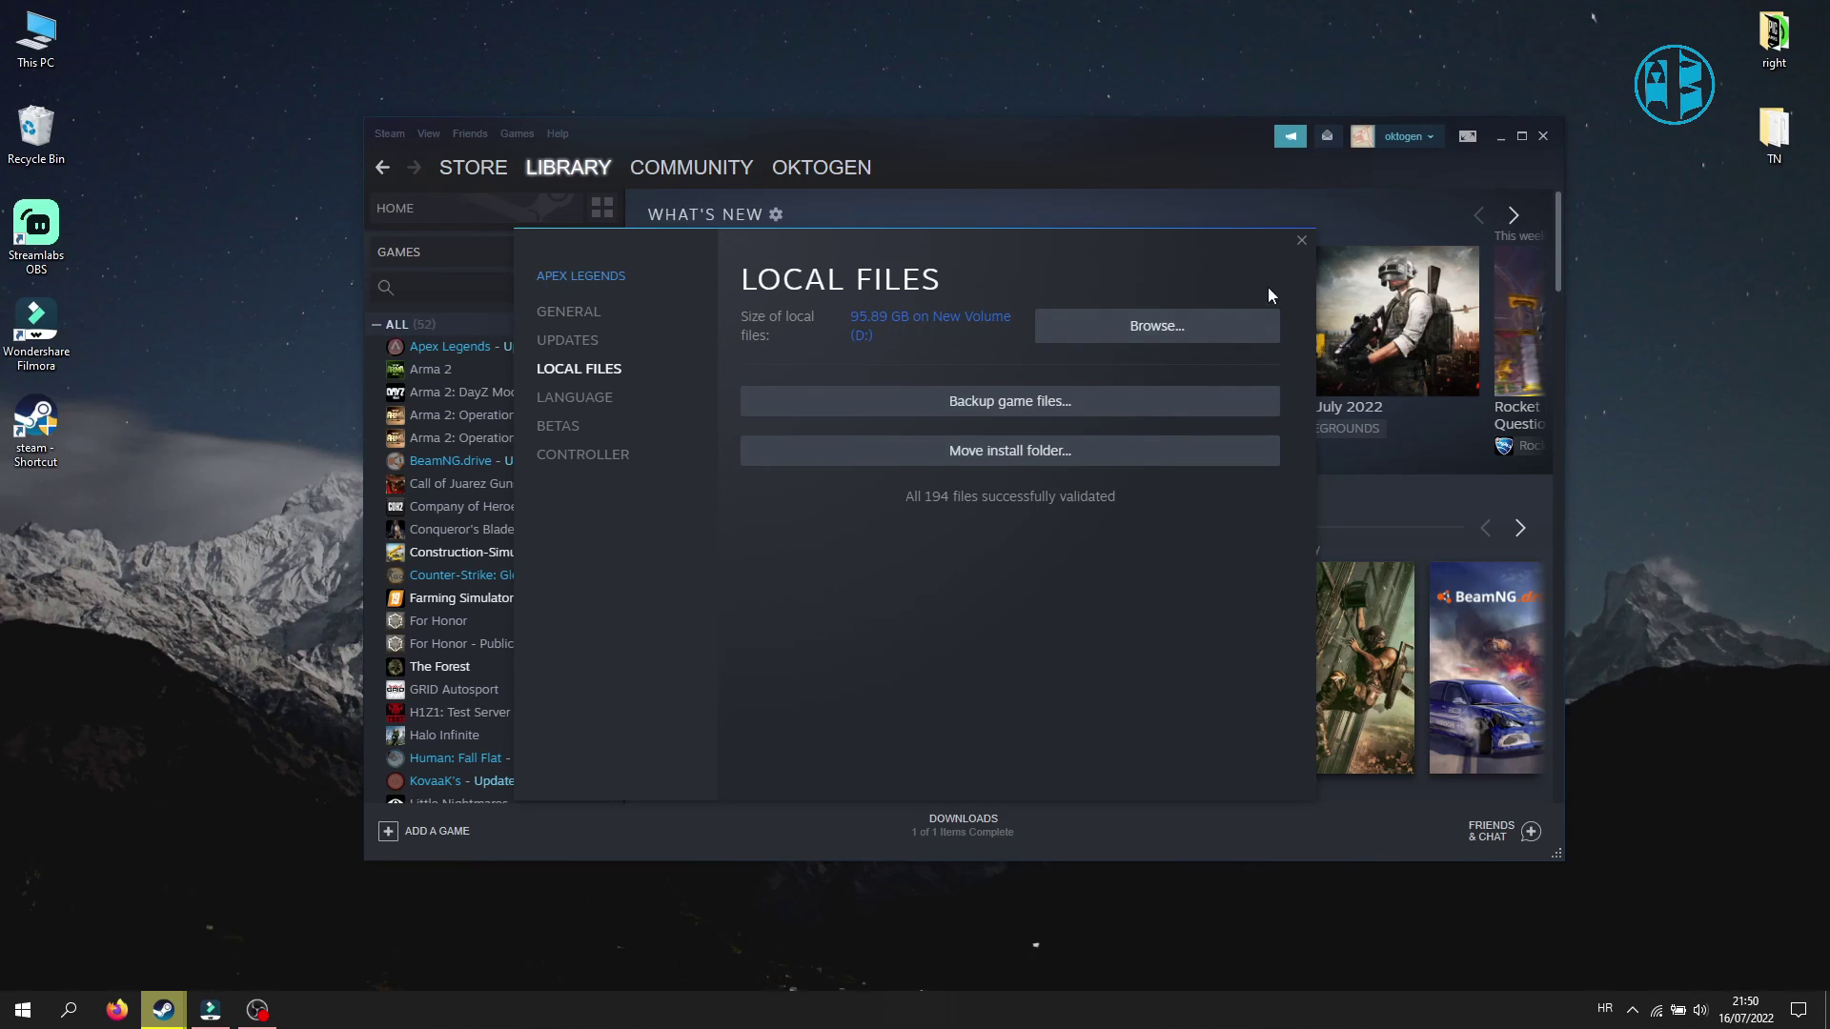
left_click(1302, 244)
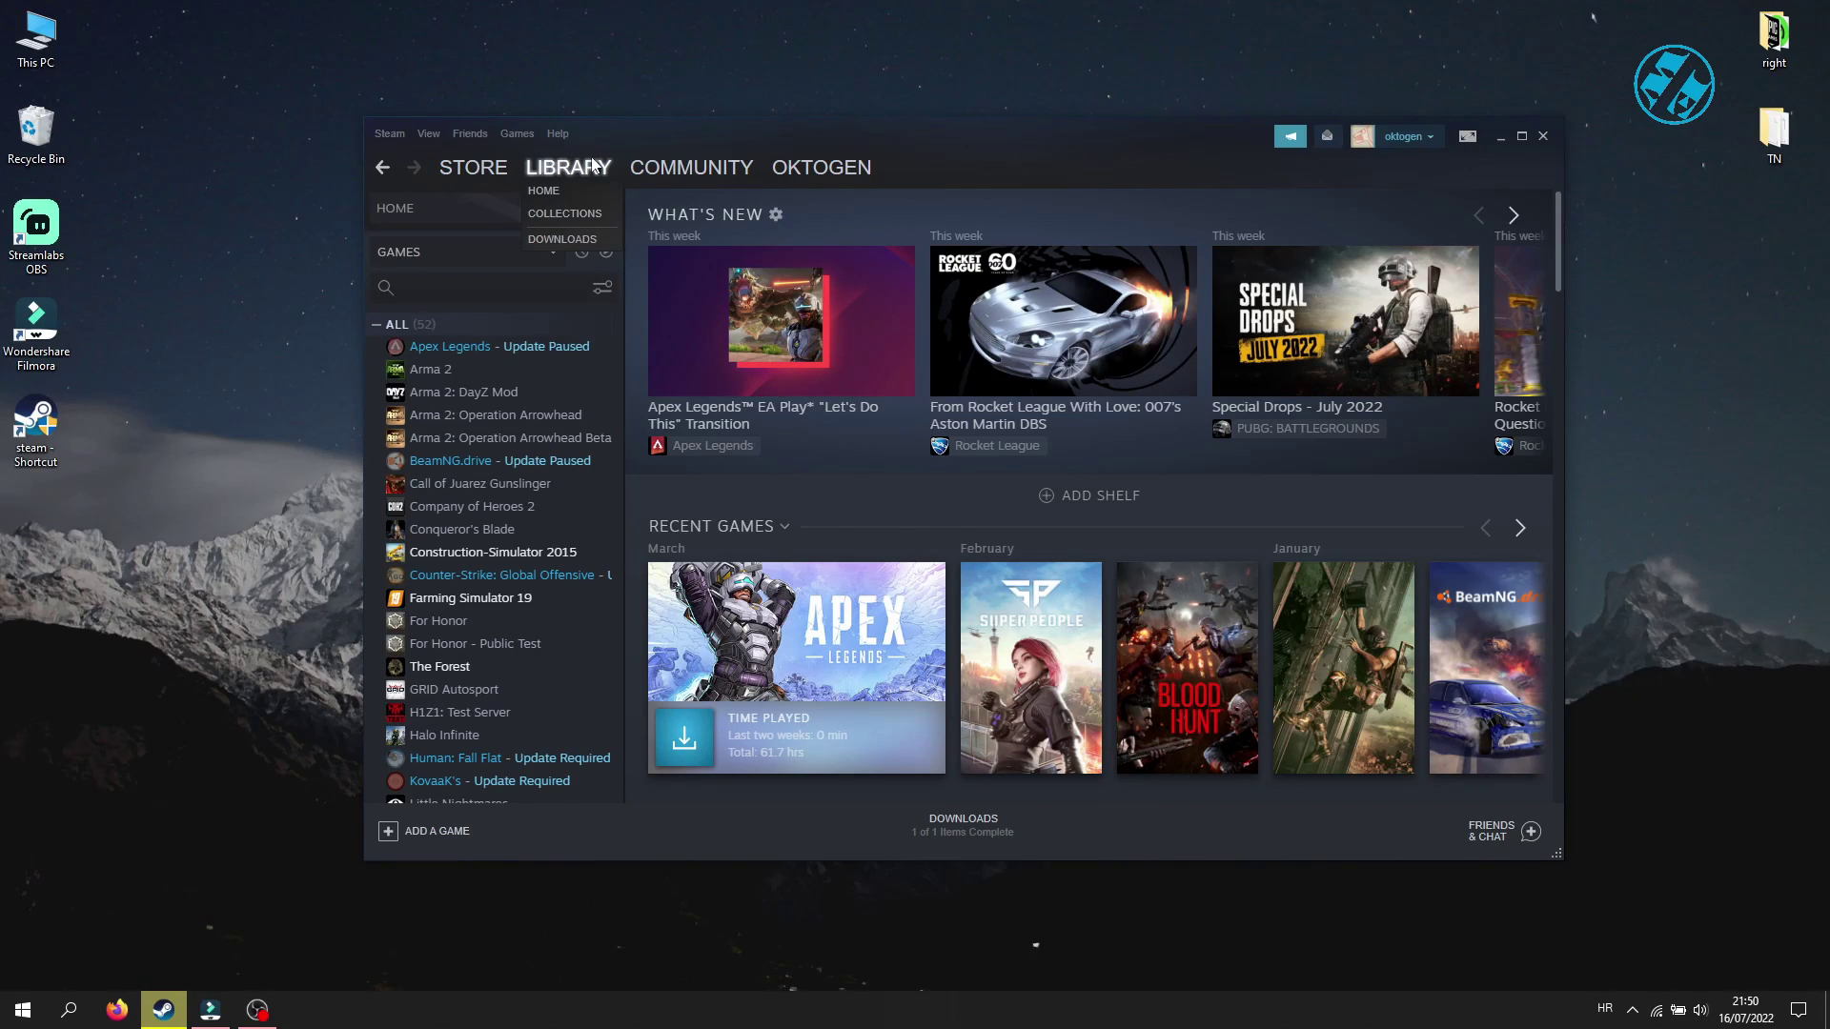
Browse Apex Legends' local files from its Steam library menu.
right_click(485, 354)
mouse_move(519, 441)
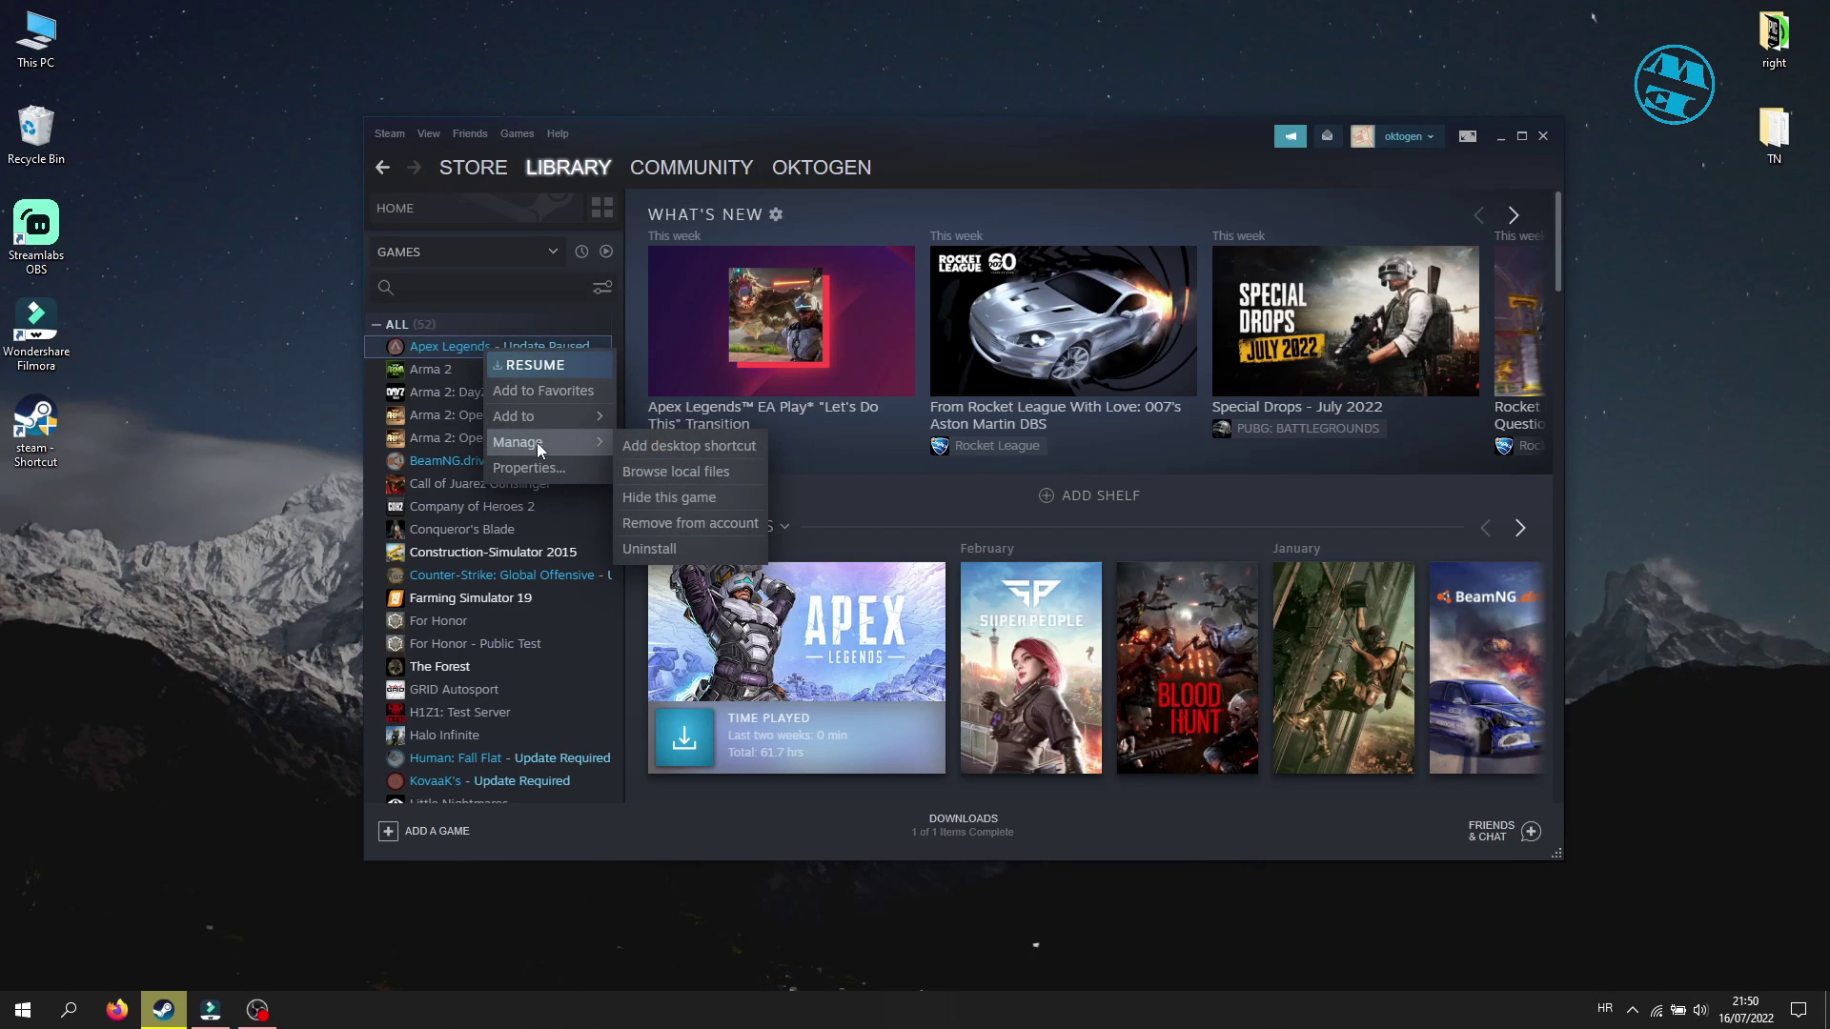
left_click(691, 473)
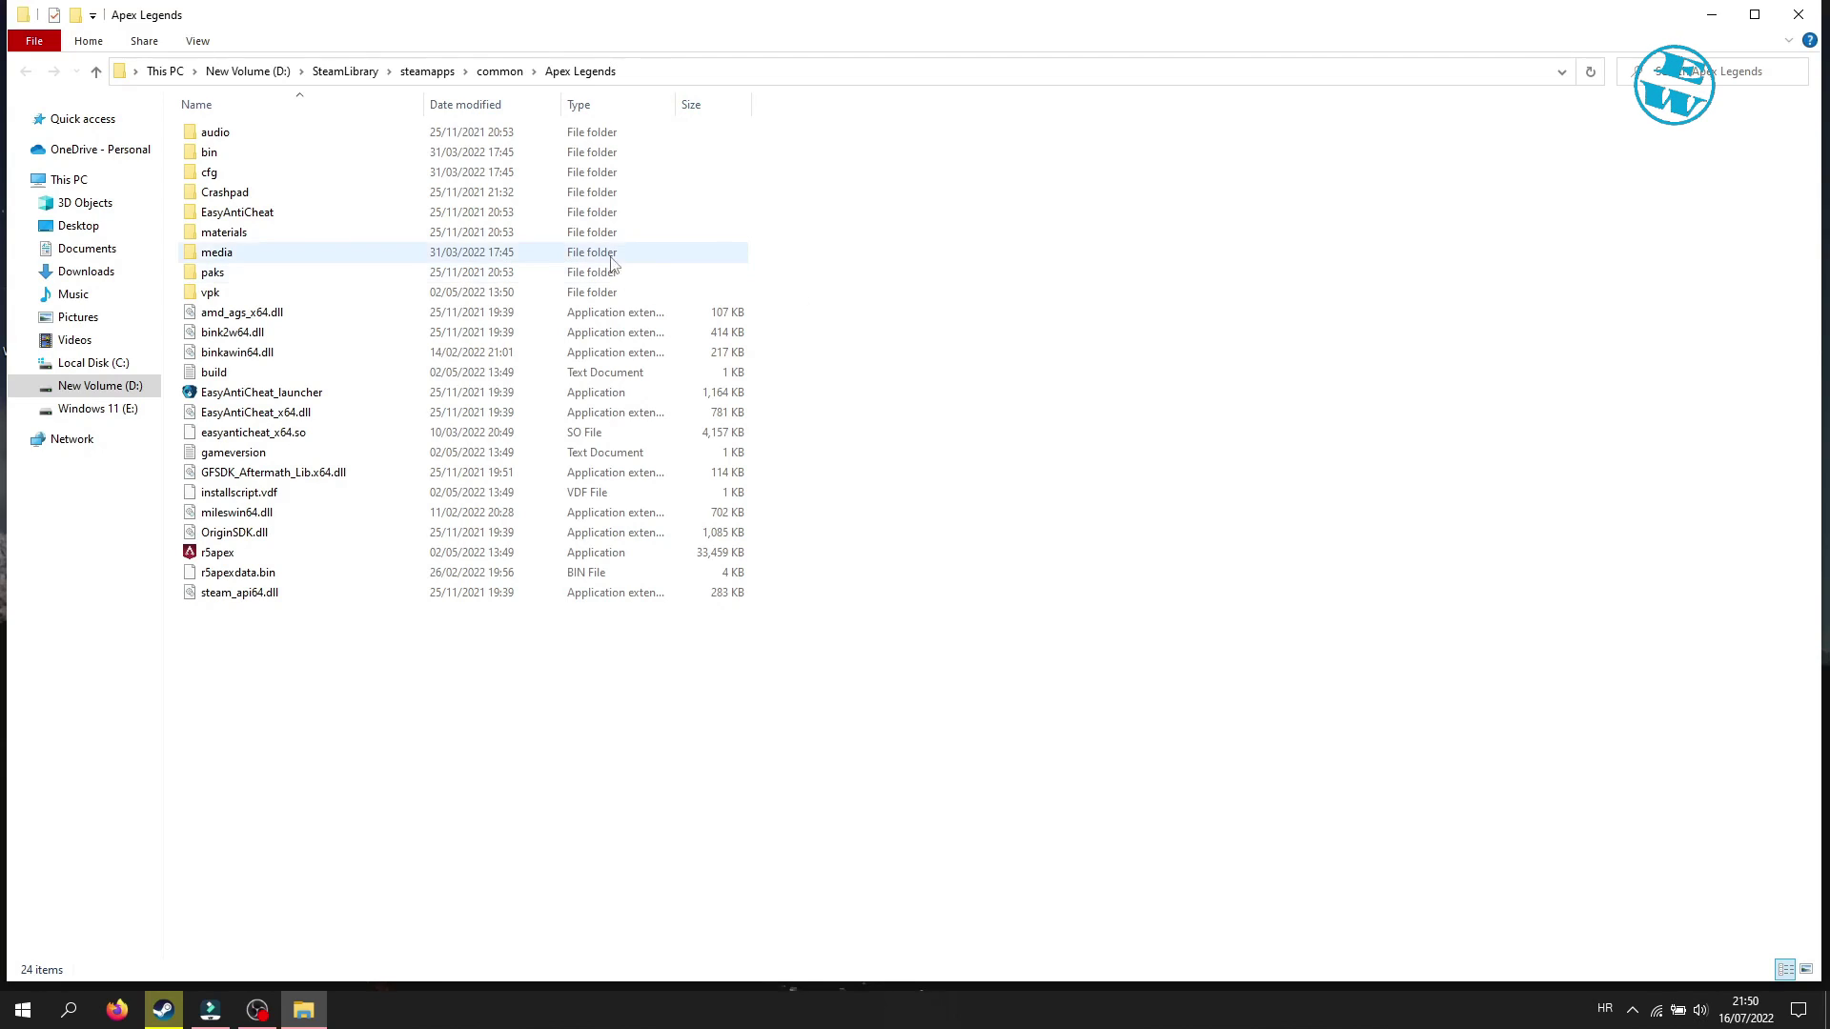
Run EasyAntiCheat_Setup as administrator and repair the Apex Legends anti-cheat service.
double_click(241, 217)
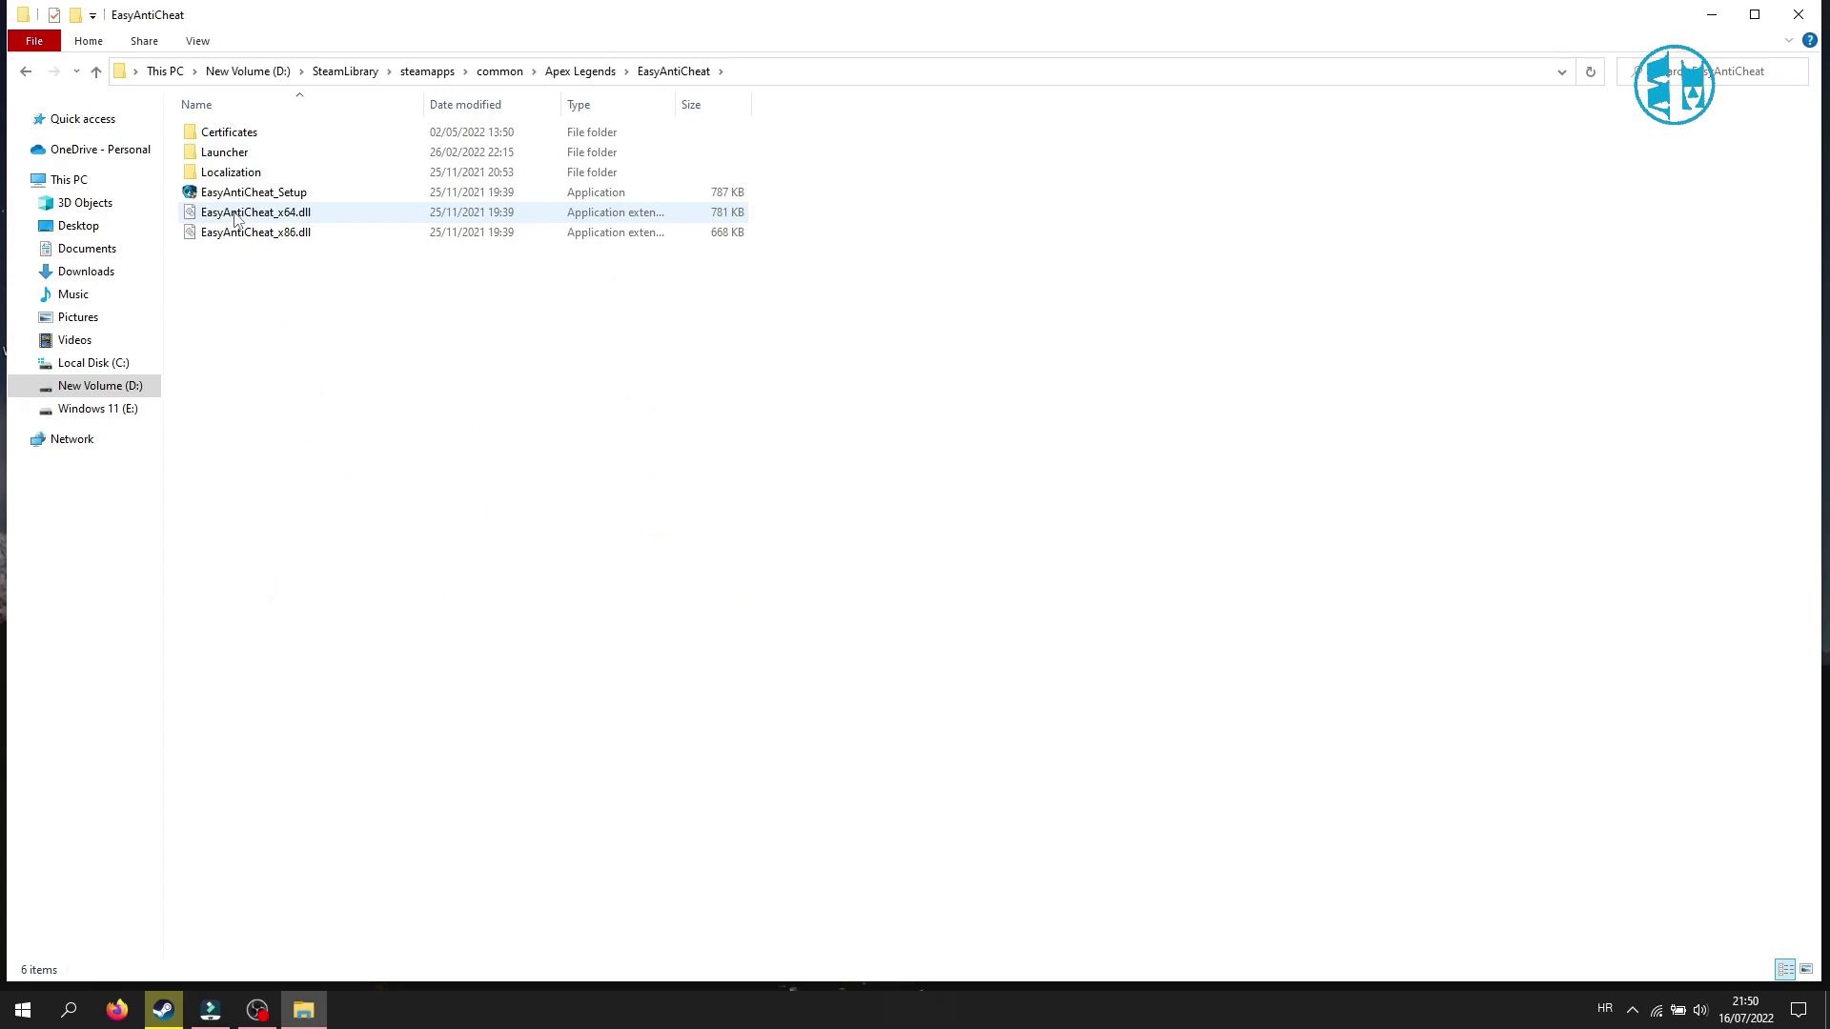
mouse_move(253, 192)
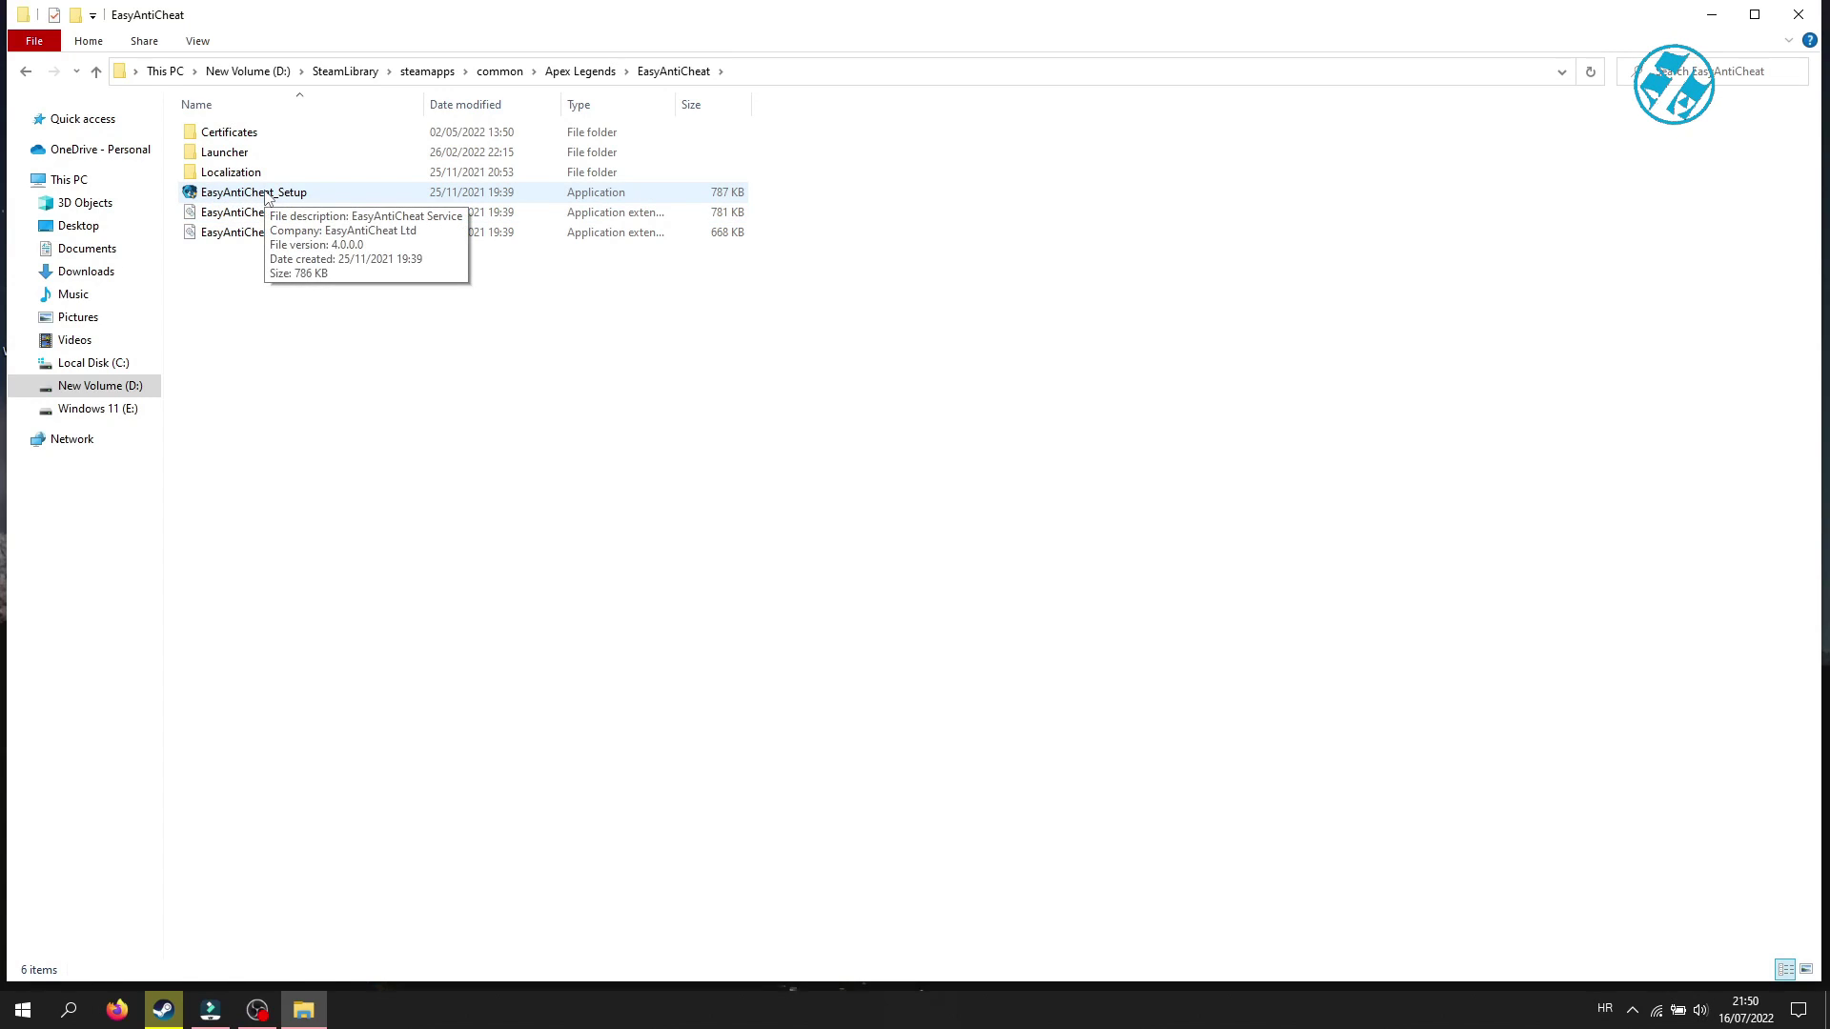
double_click(266, 196)
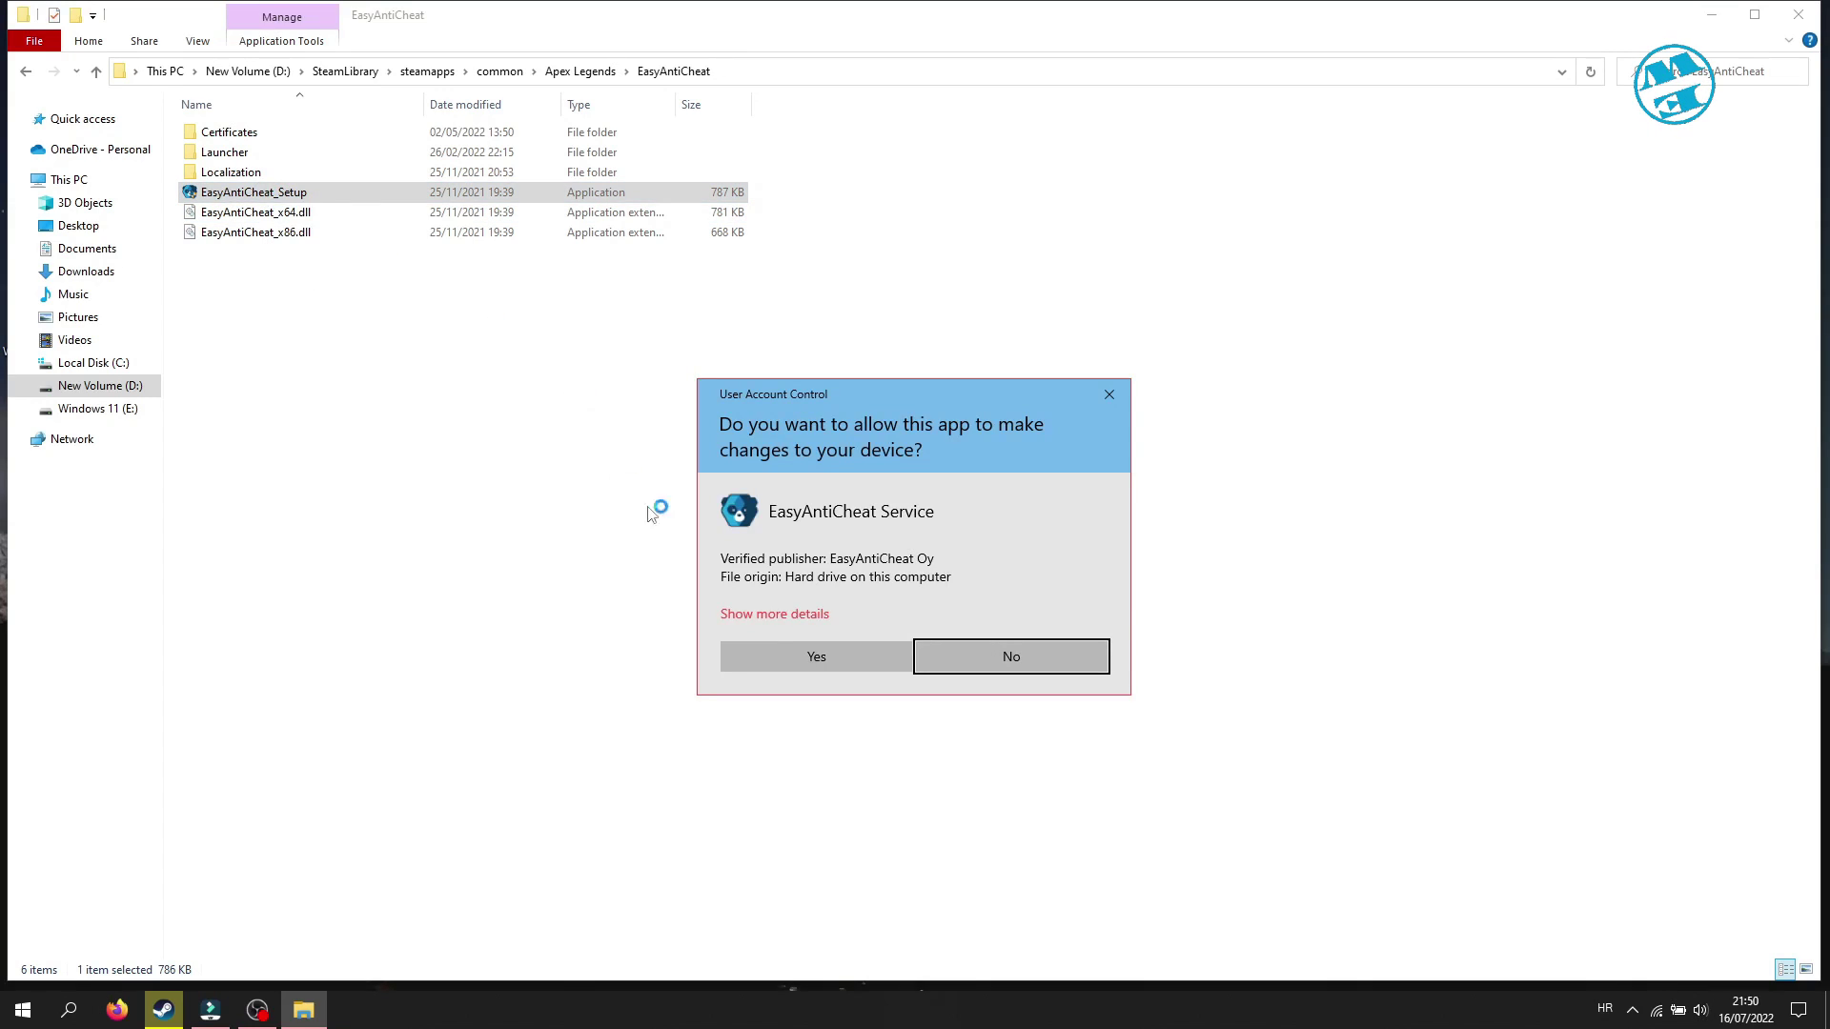
left_click(813, 657)
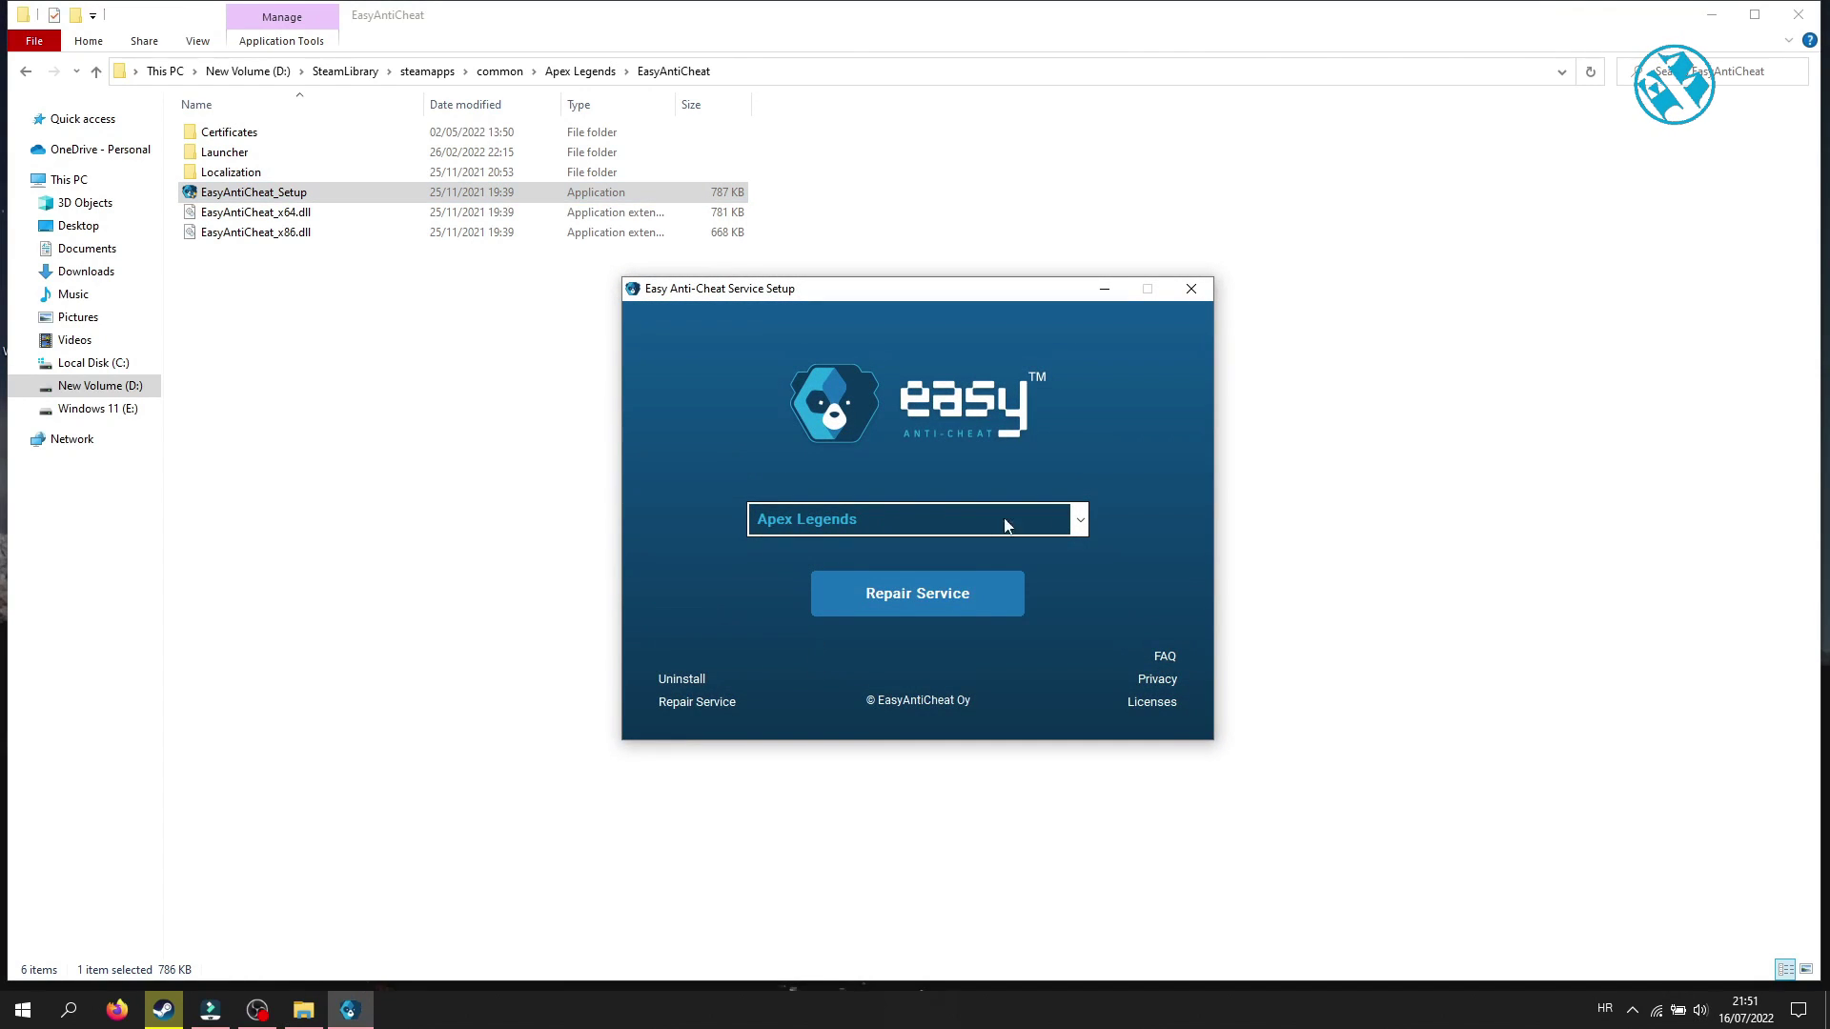
left_click(1079, 519)
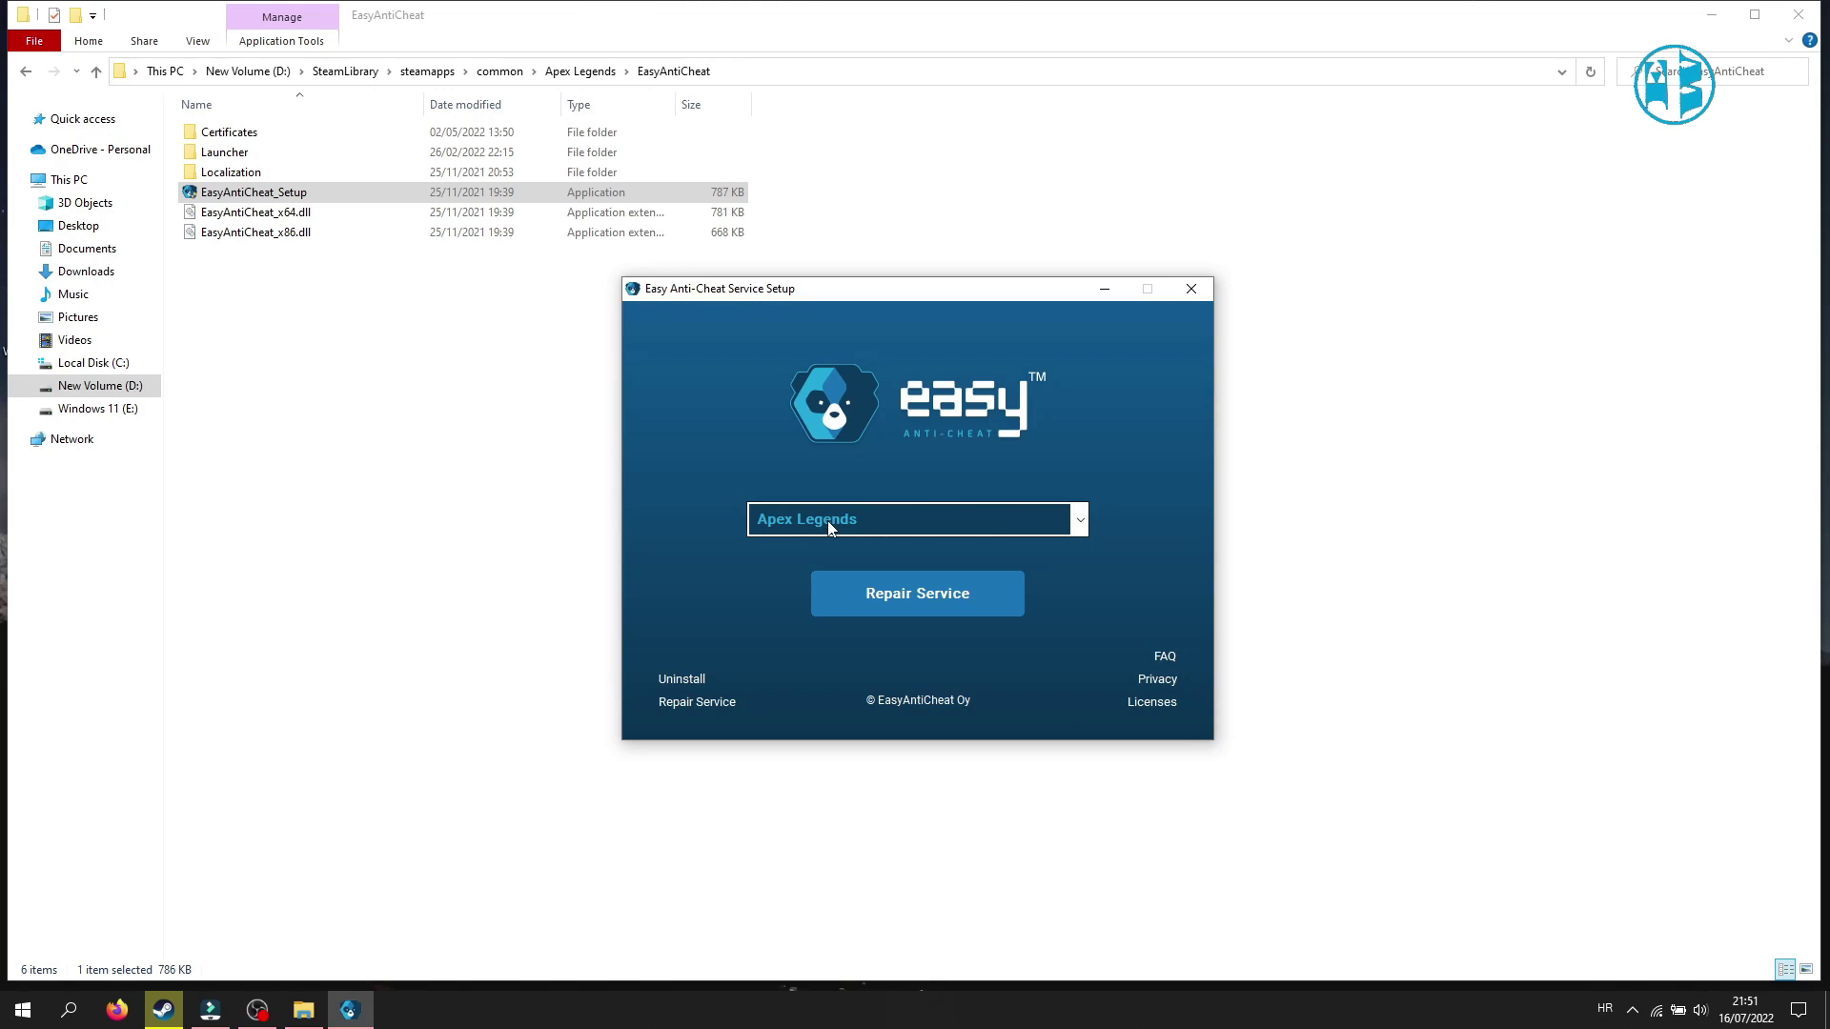
left_click(892, 600)
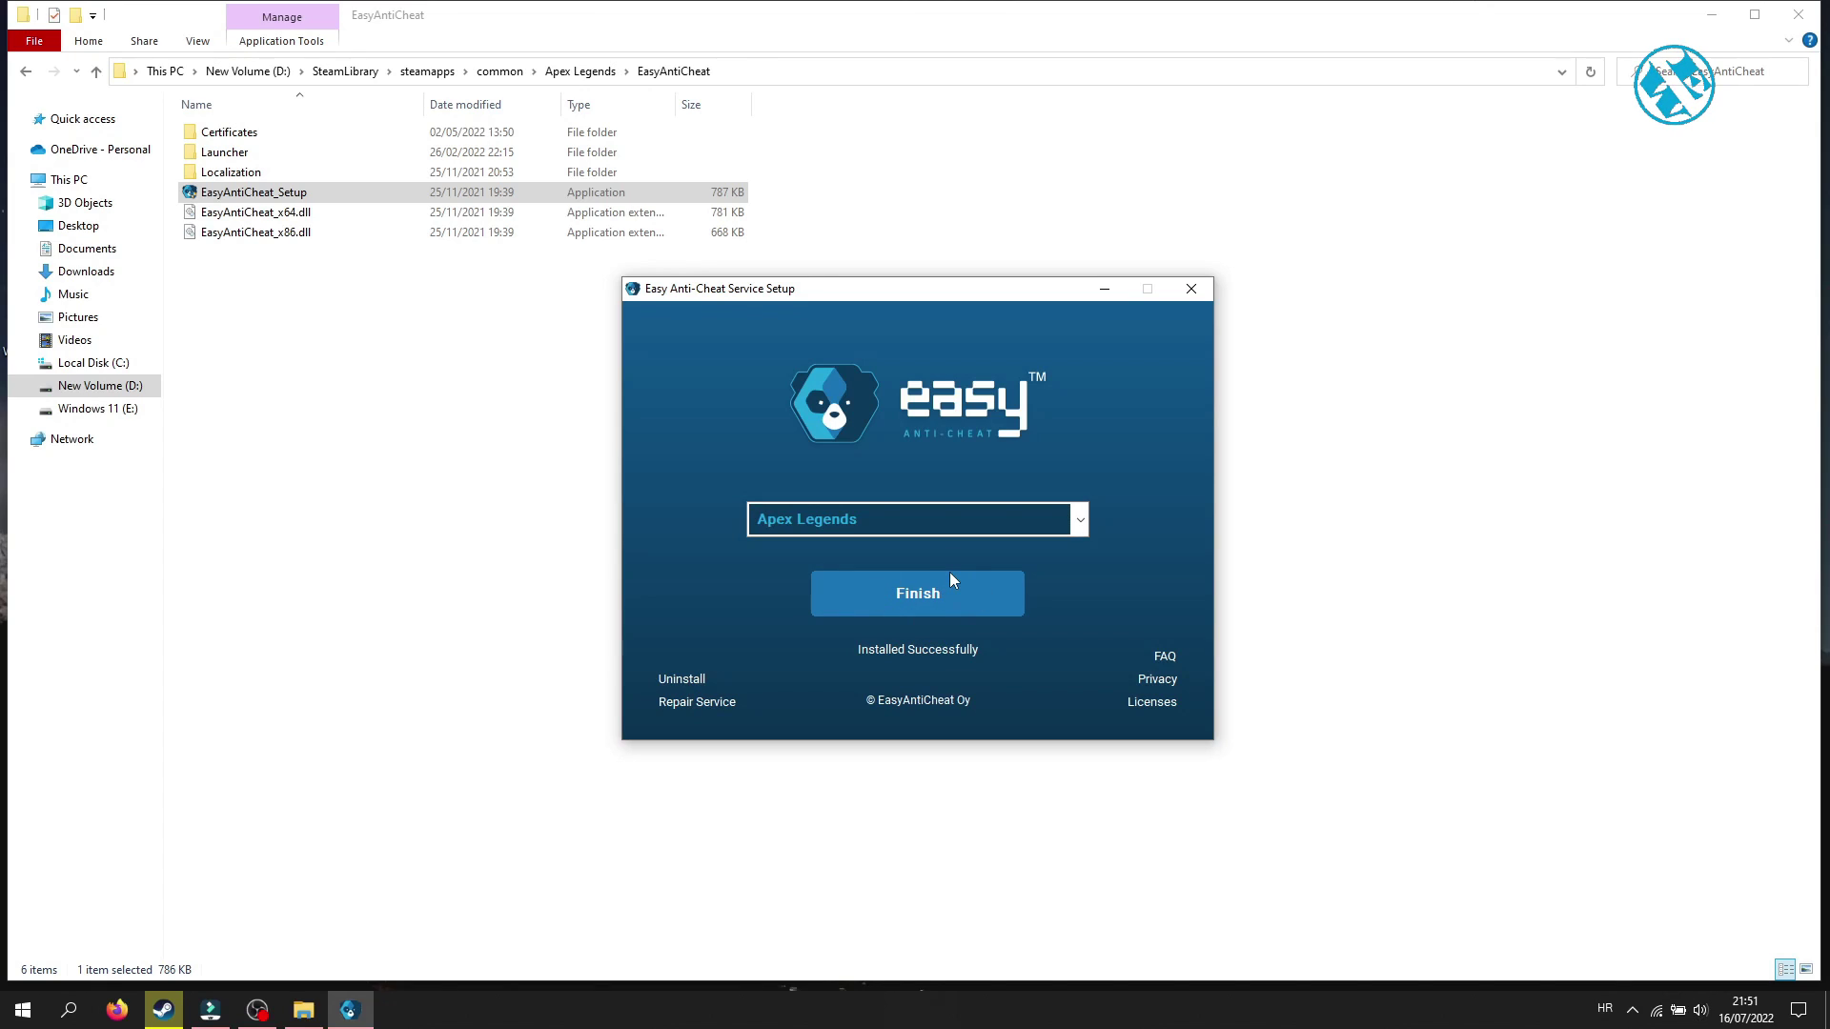
left_click(913, 597)
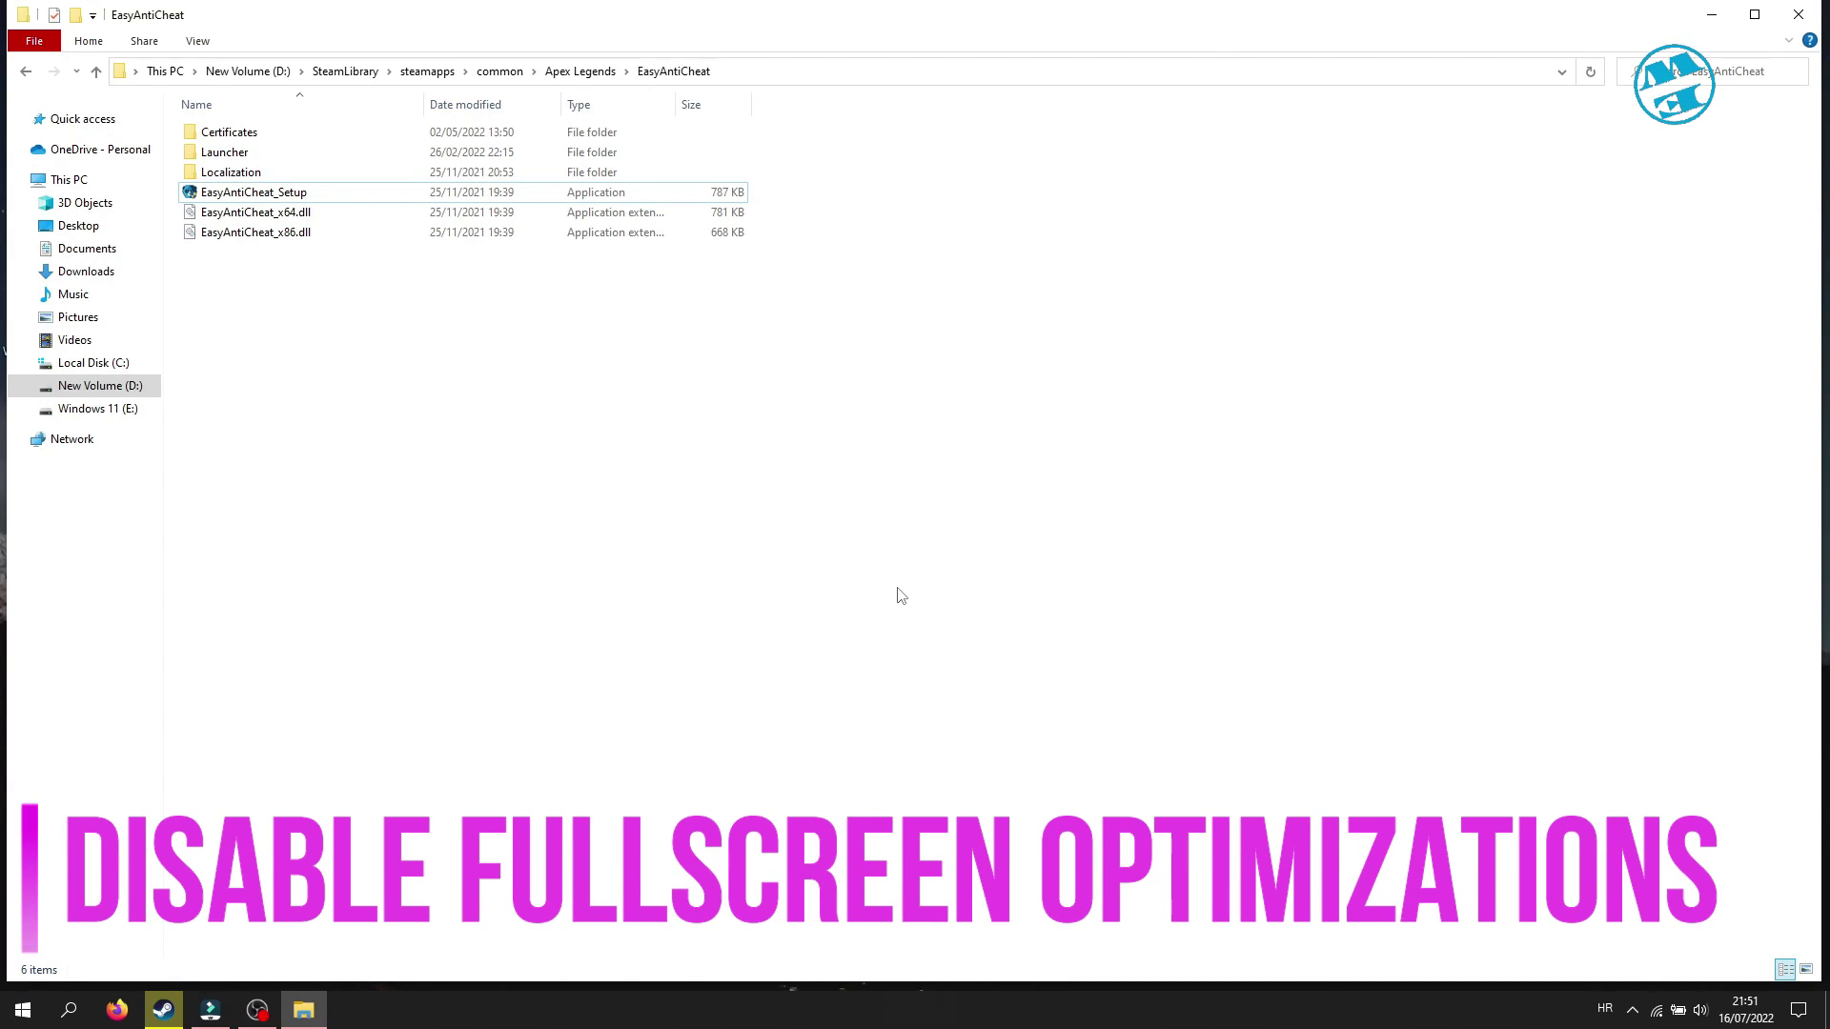
Go back one level to the Apex Legends folder containing r5apex.
left_click(25, 72)
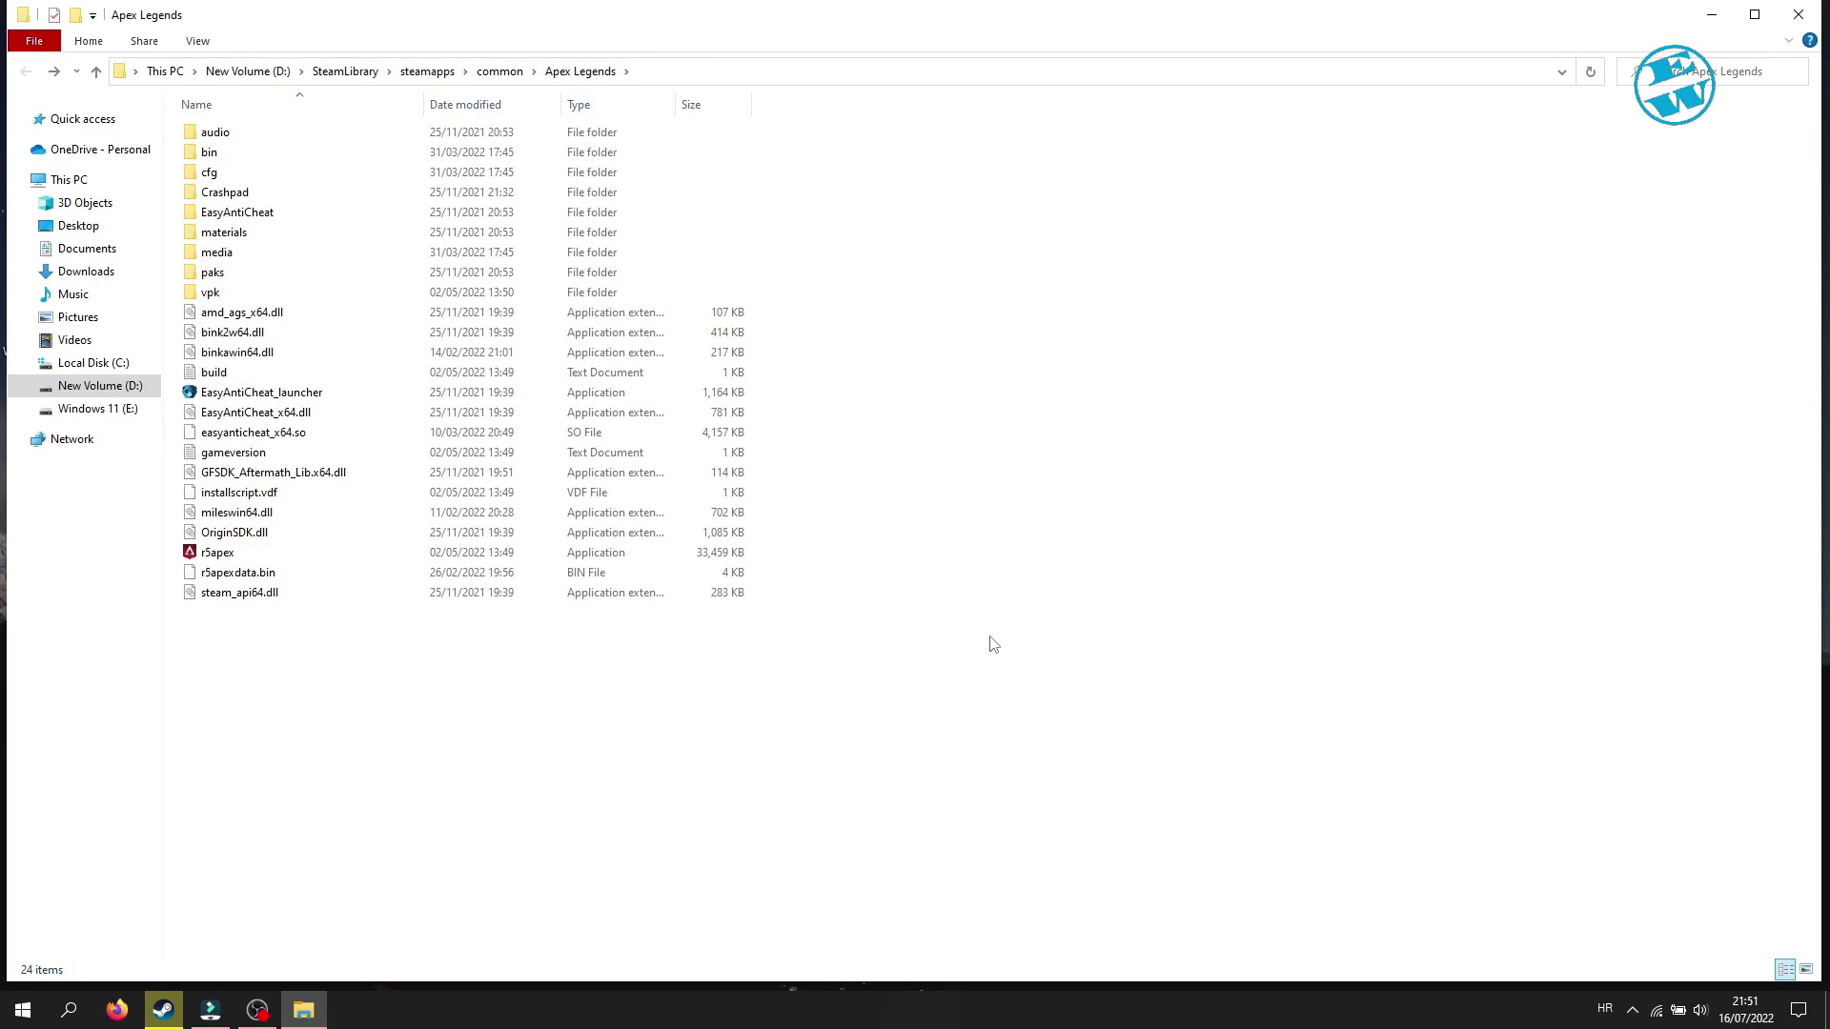
Tick Disable fullscreen optimizations in r5apex's Compatibility properties, apply it, and close Explorer.
right_click(231, 554)
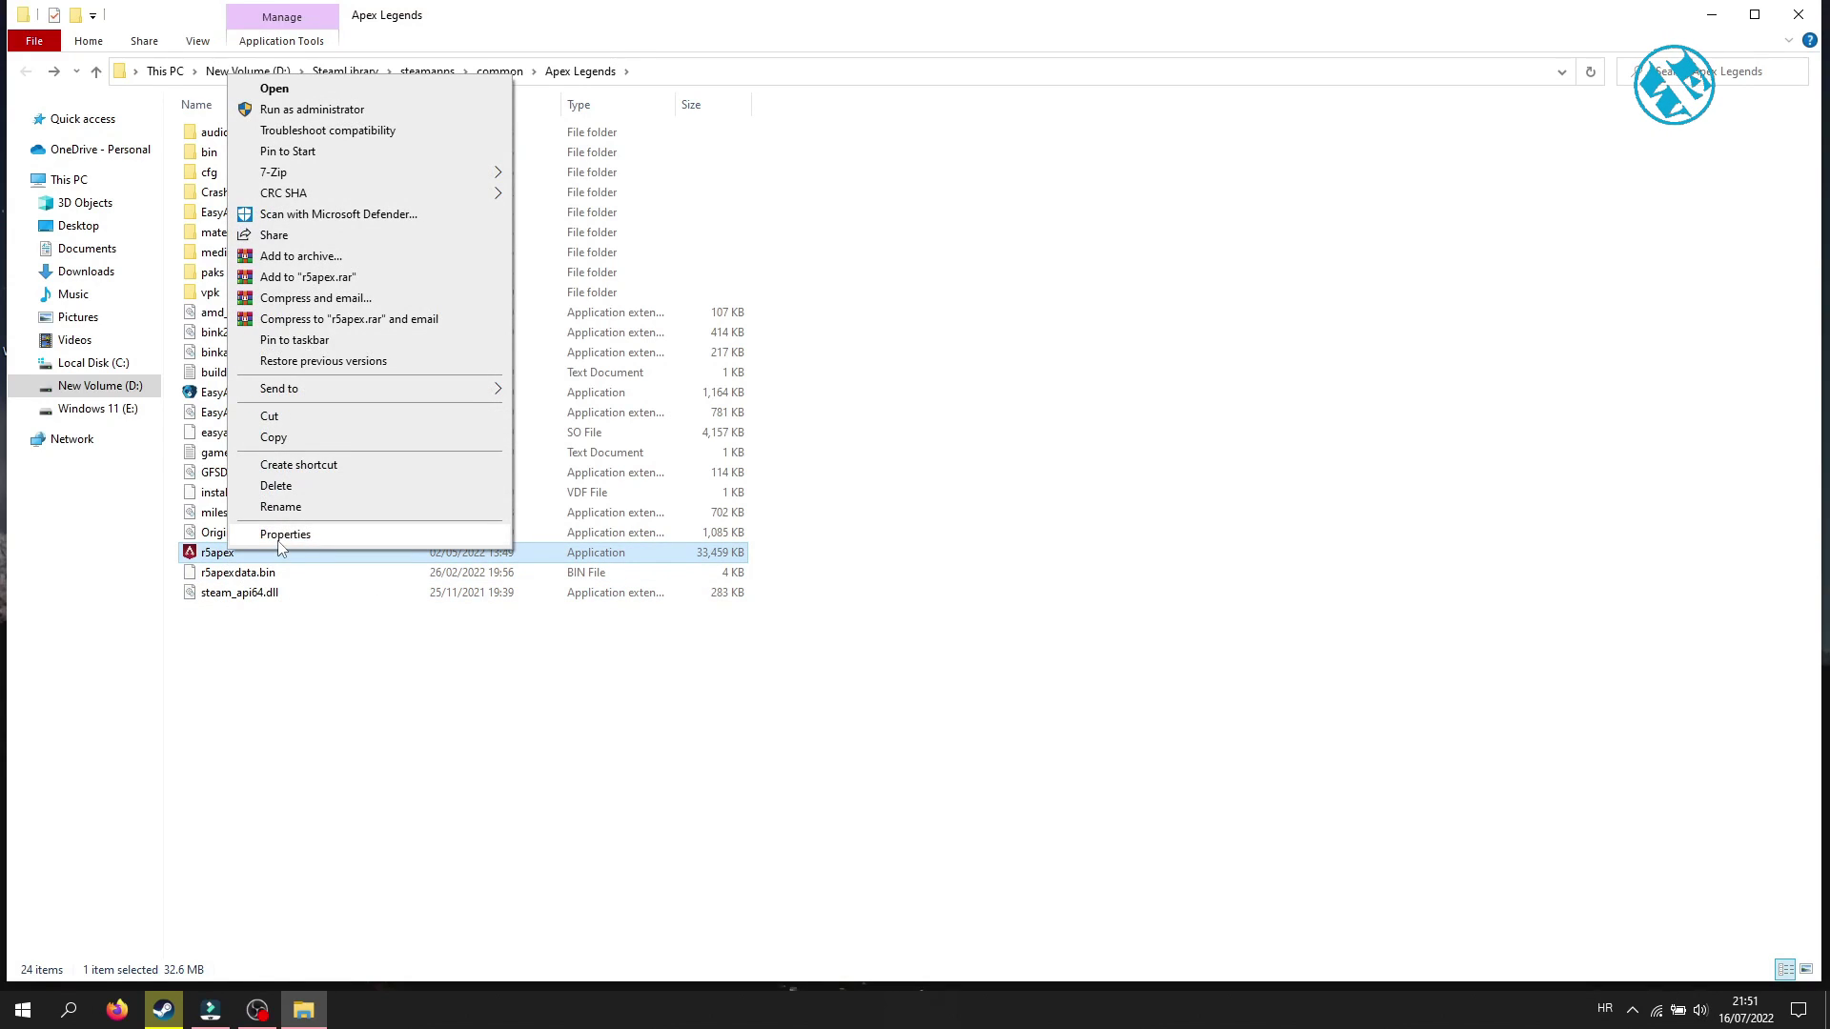
left_click(280, 537)
left_click_drag(400, 490, 780, 172)
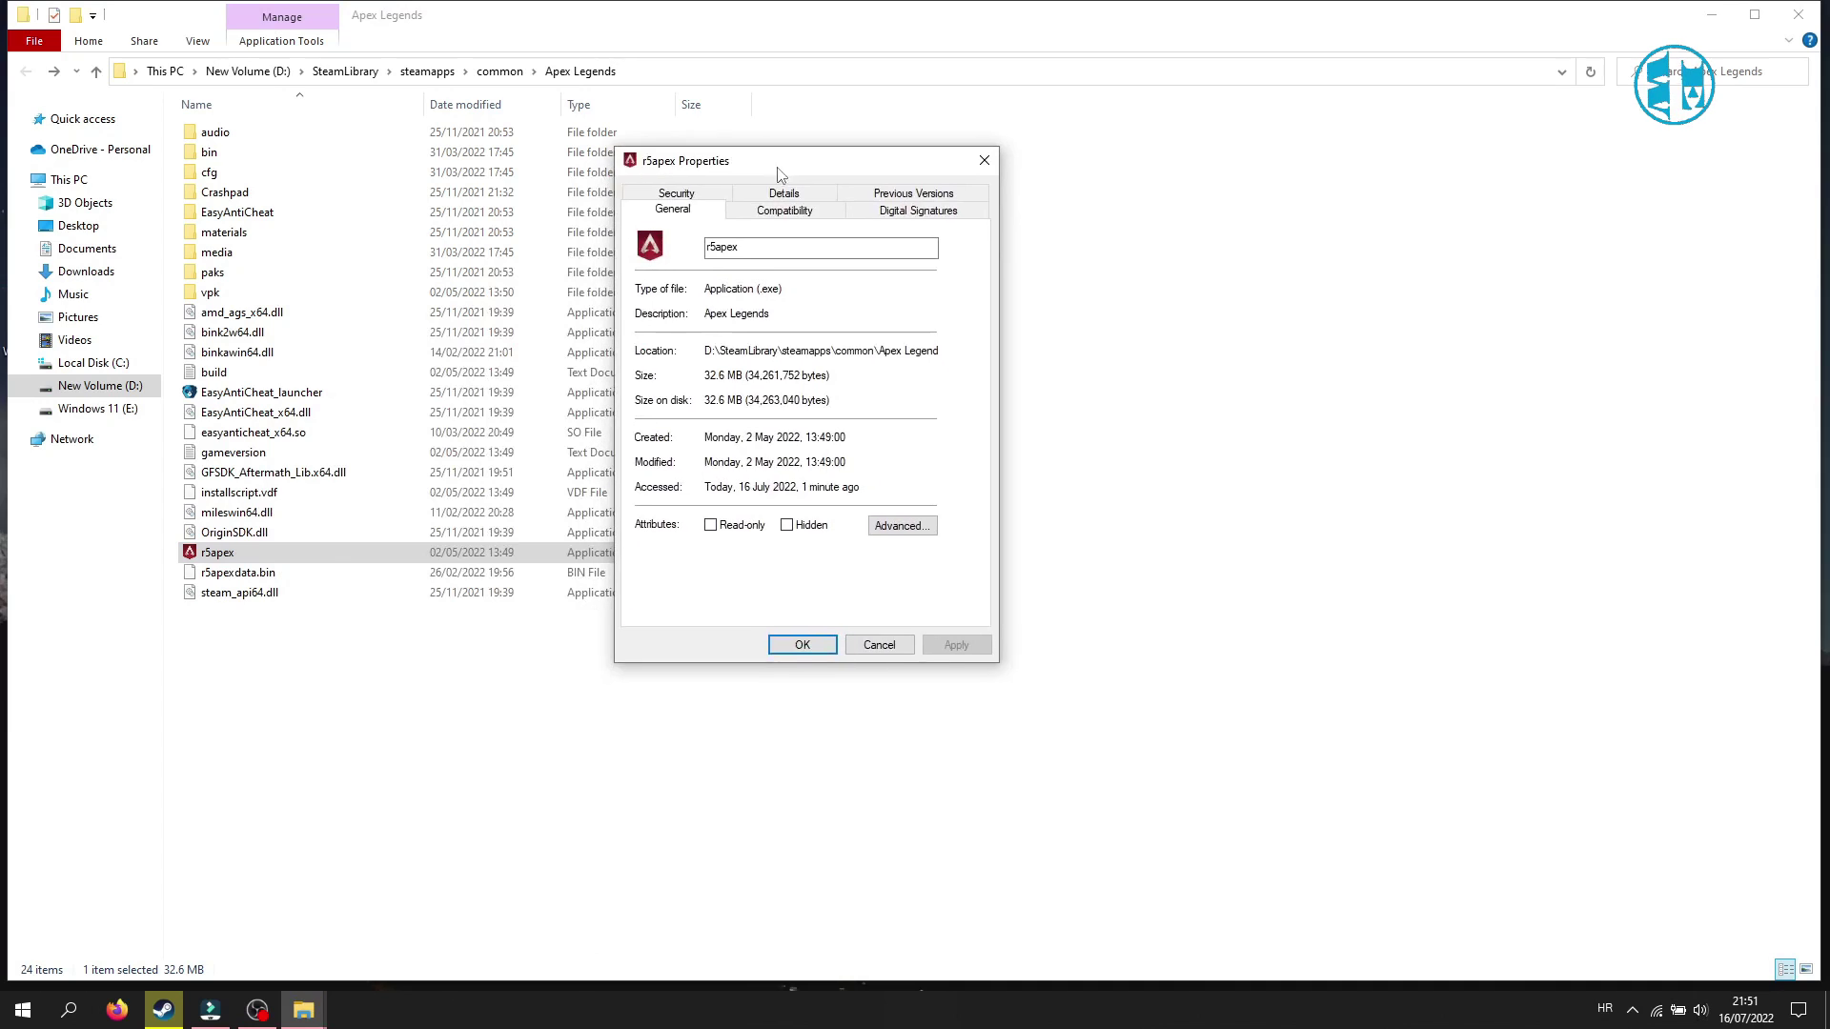
left_click(796, 214)
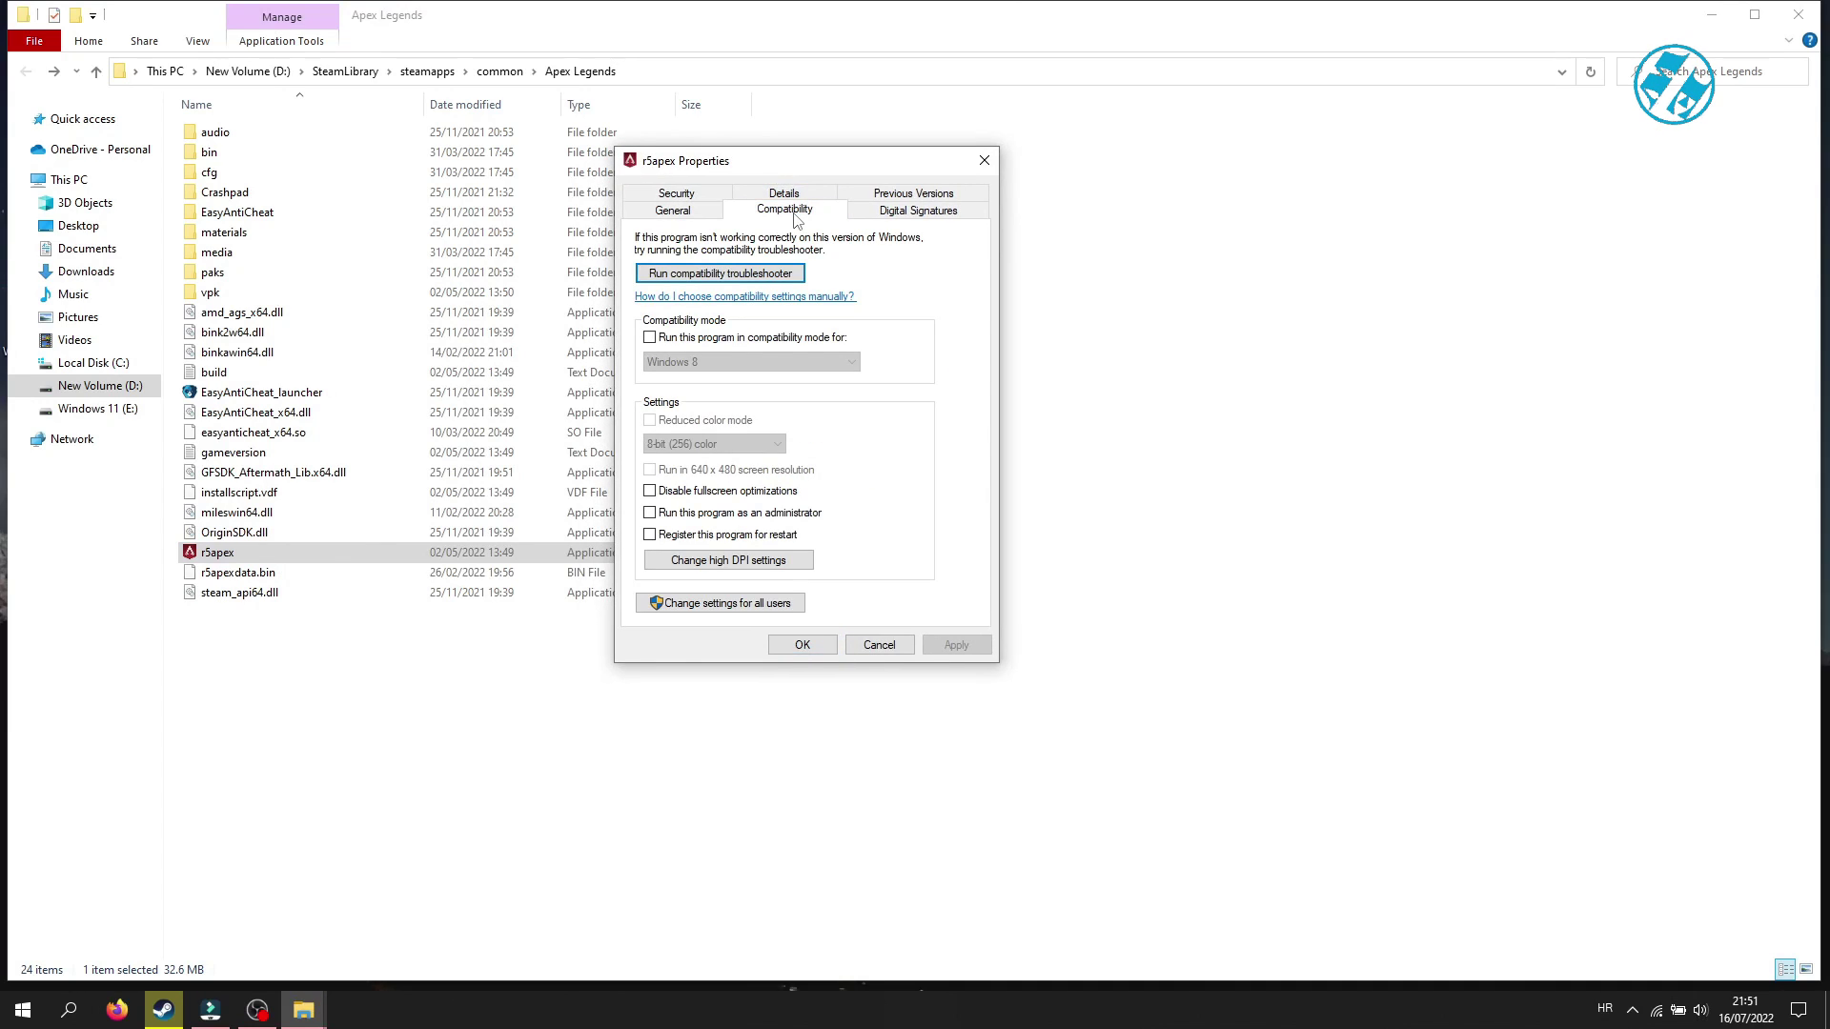
left_click(687, 499)
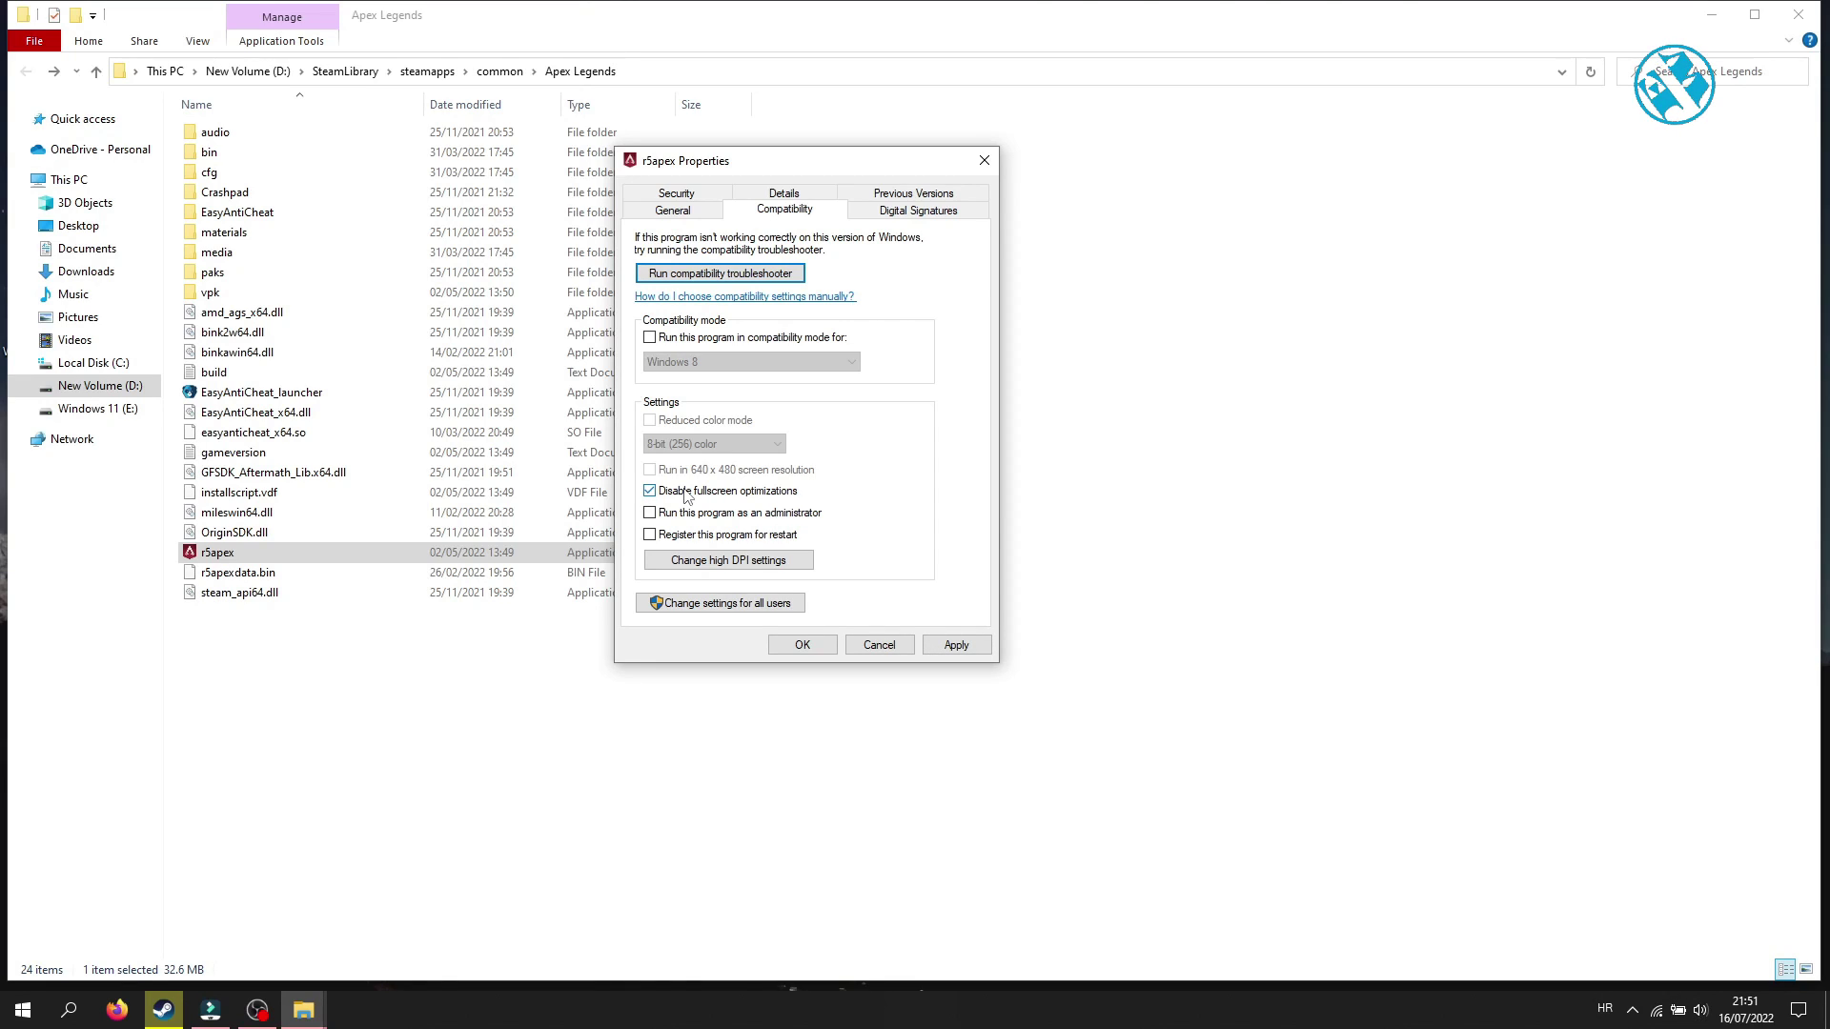
left_click(955, 644)
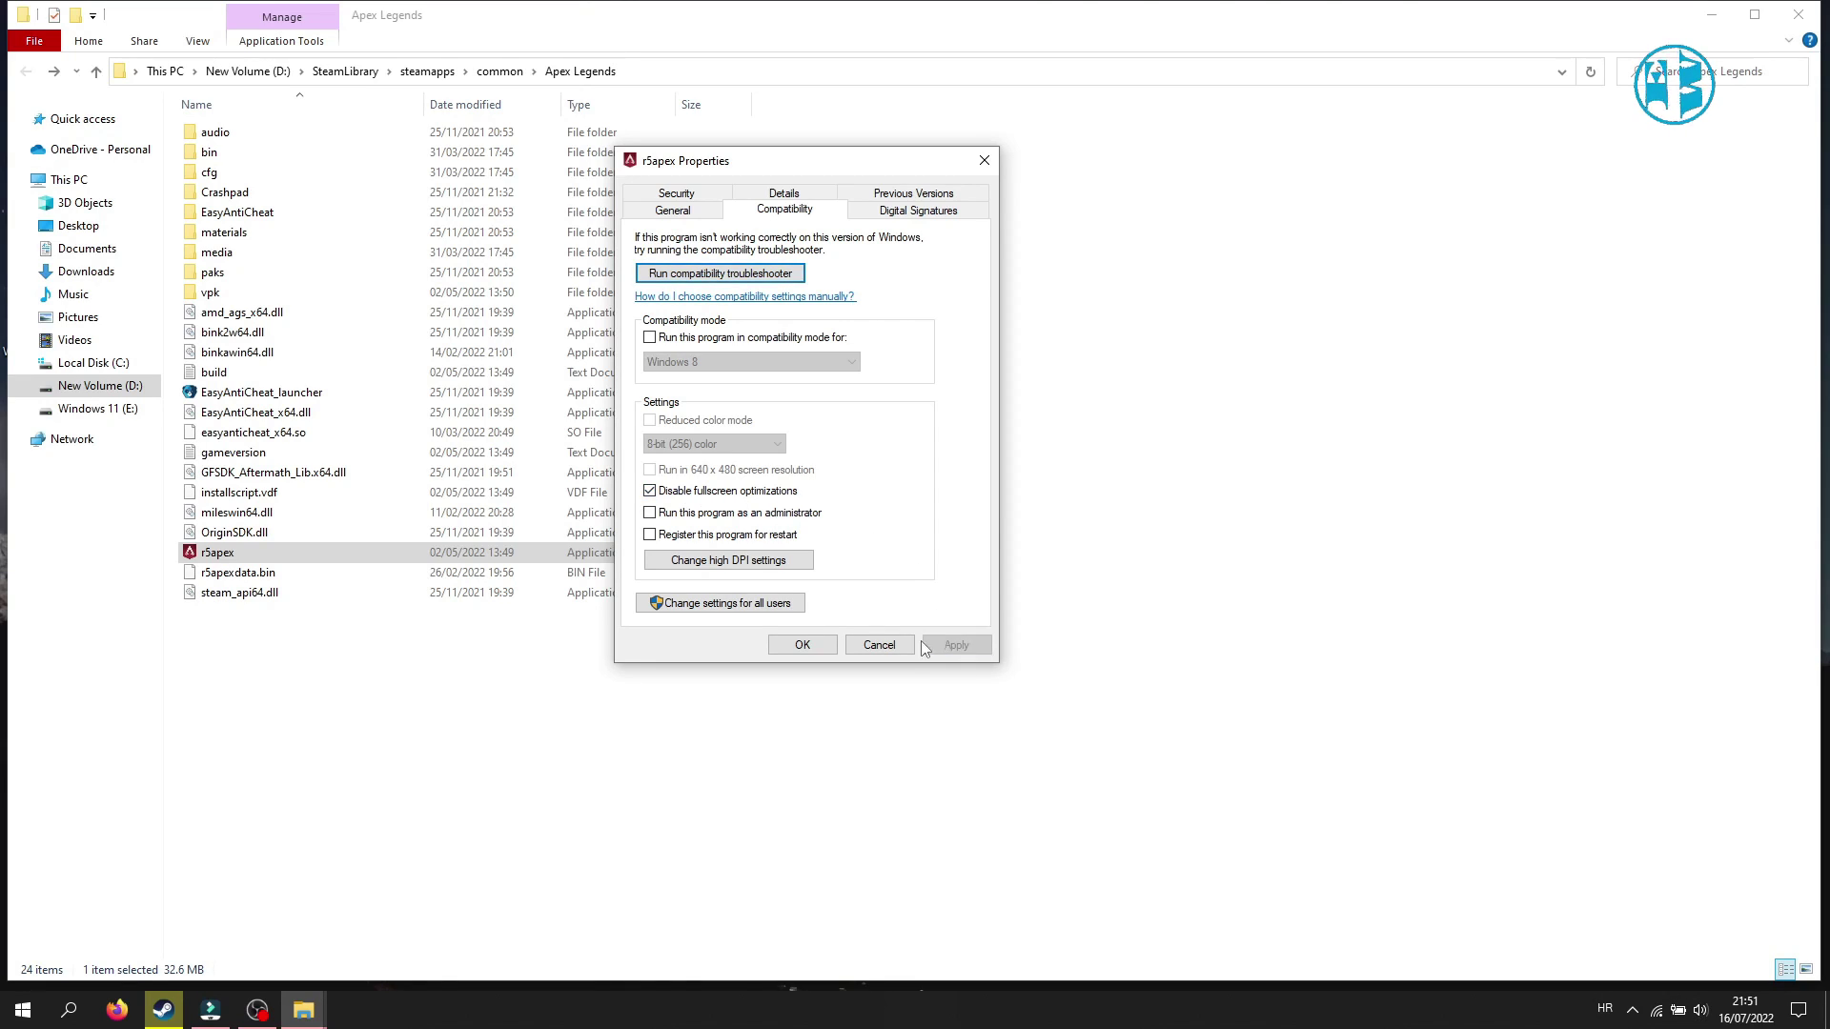
left_click(802, 645)
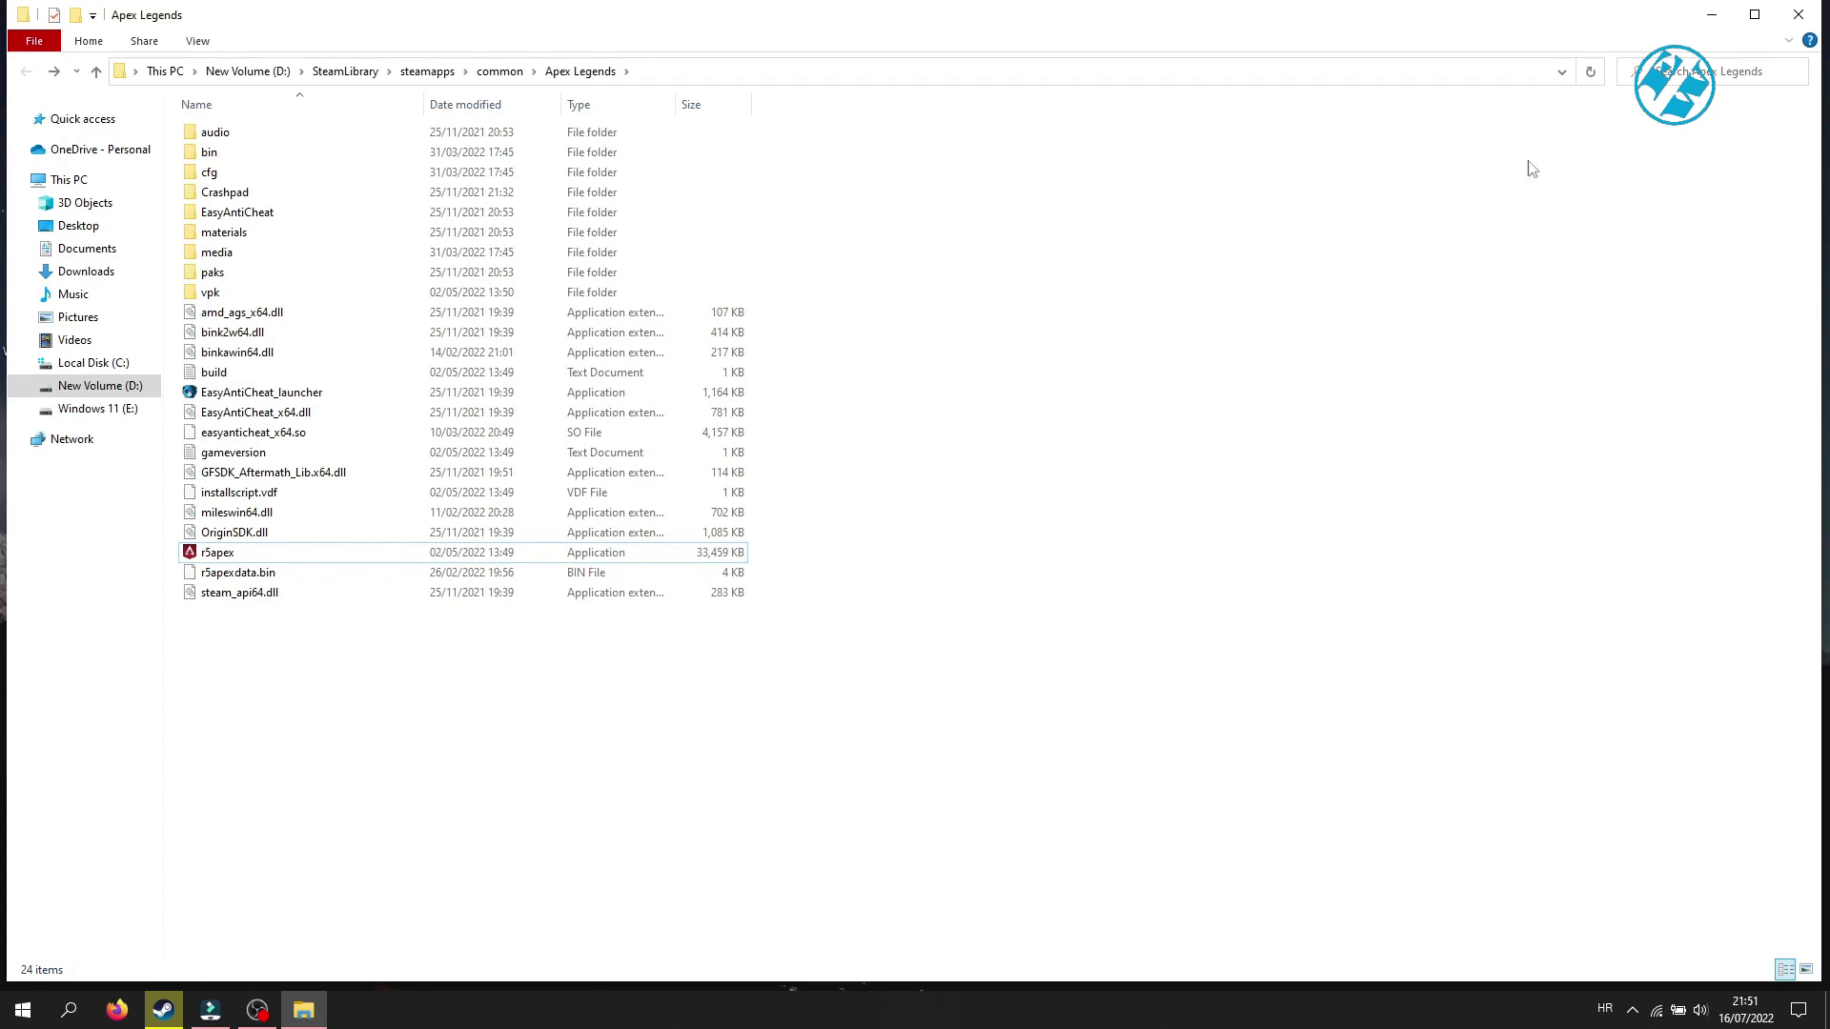
left_click(1798, 16)
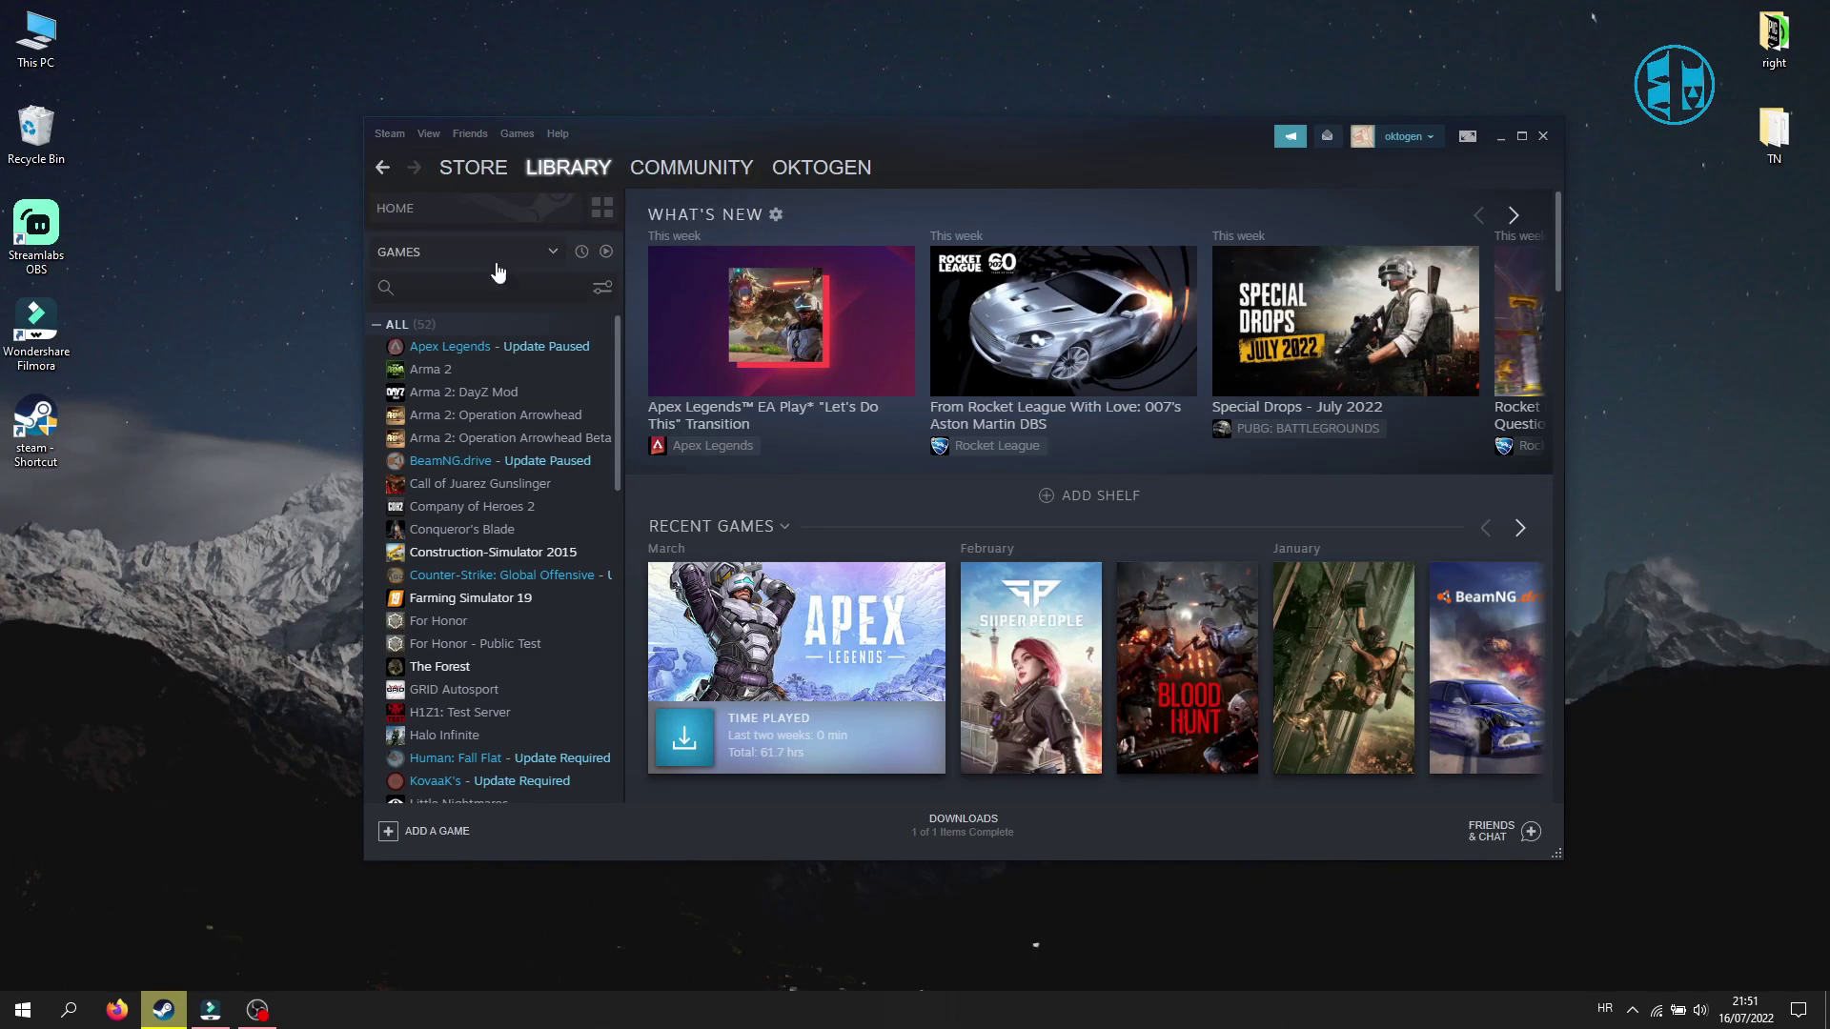
Paste '+fps_max 140' into Apex Legends' Steam launch options.
right_click(461, 353)
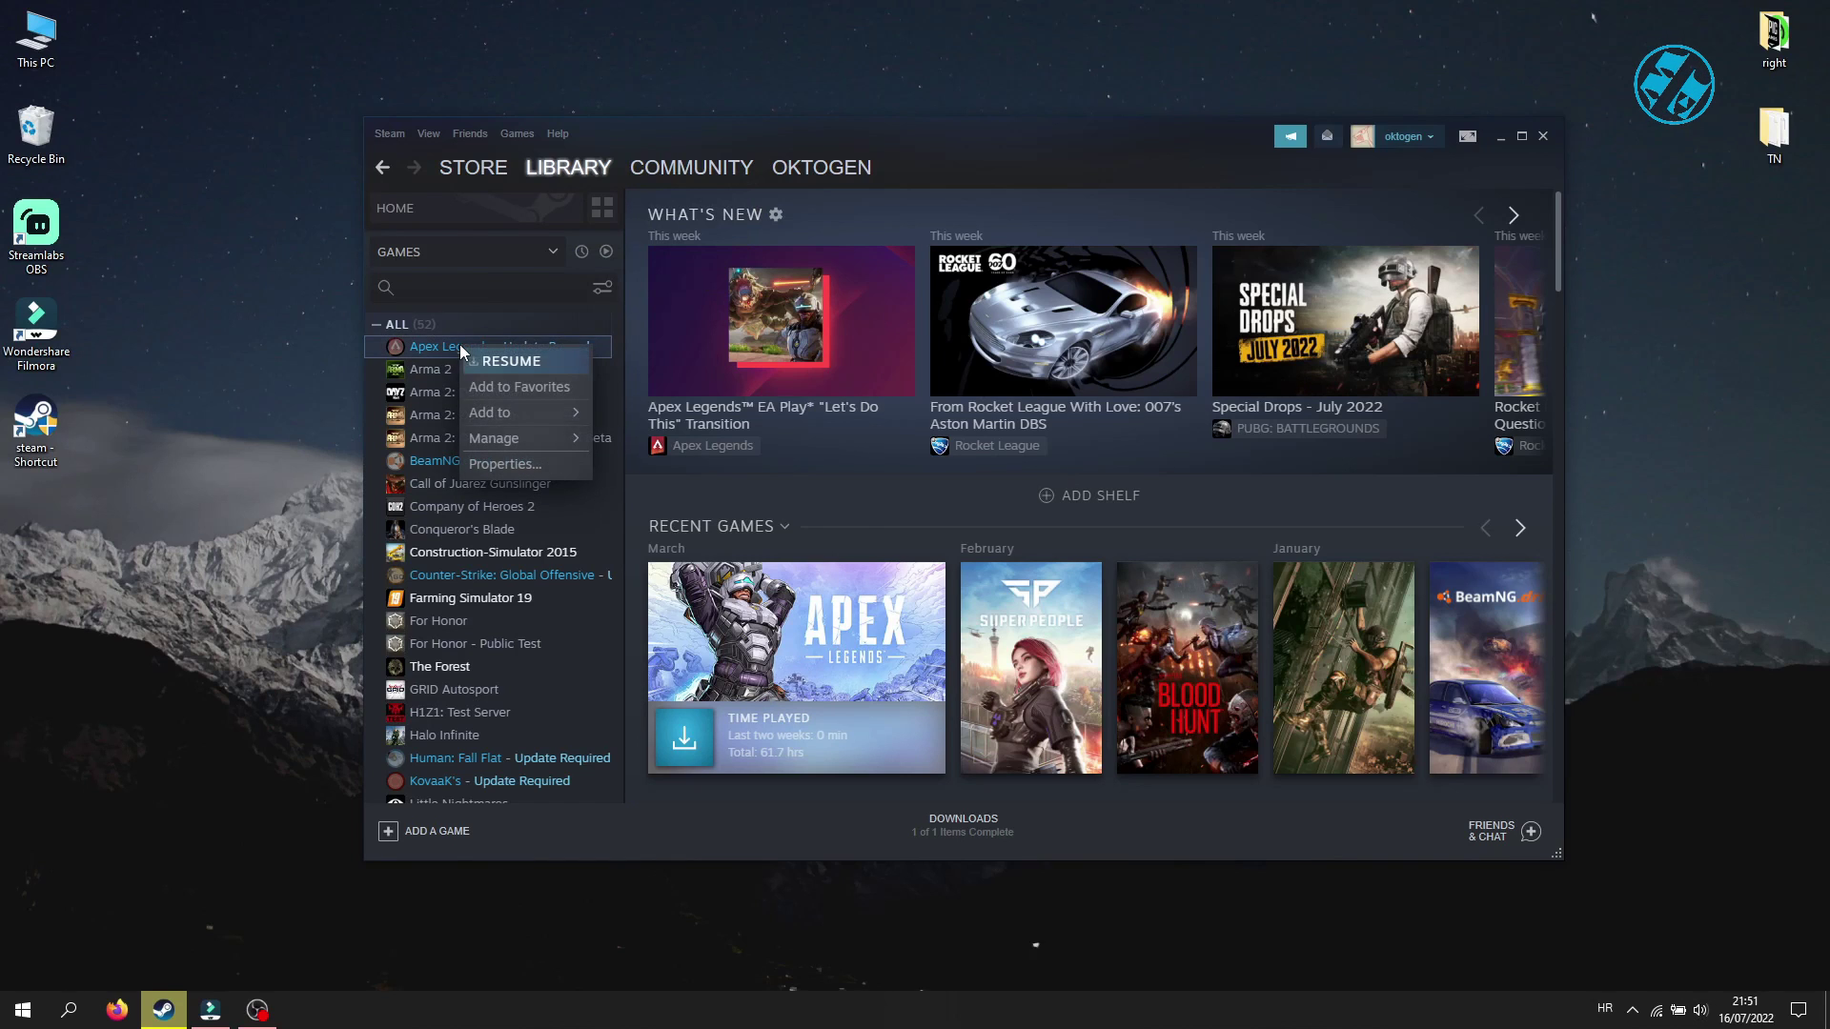
left_click(509, 464)
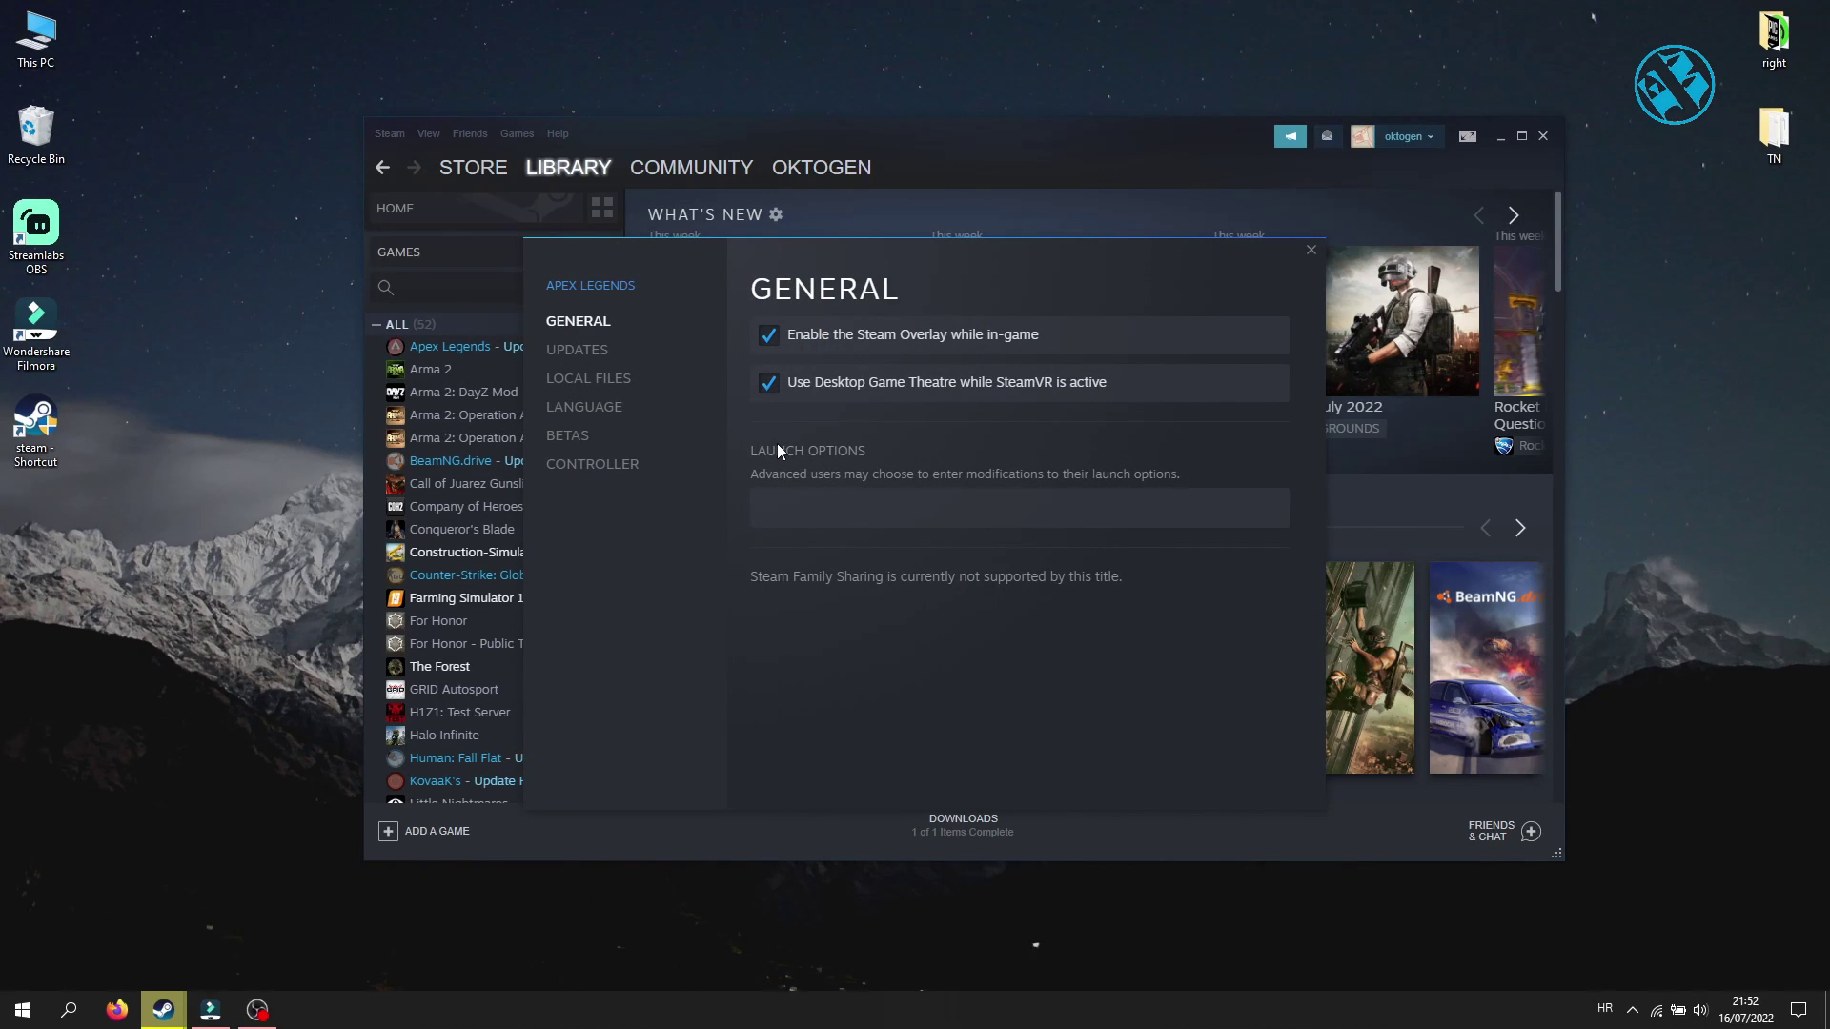
right_click(774, 513)
left_click(801, 527)
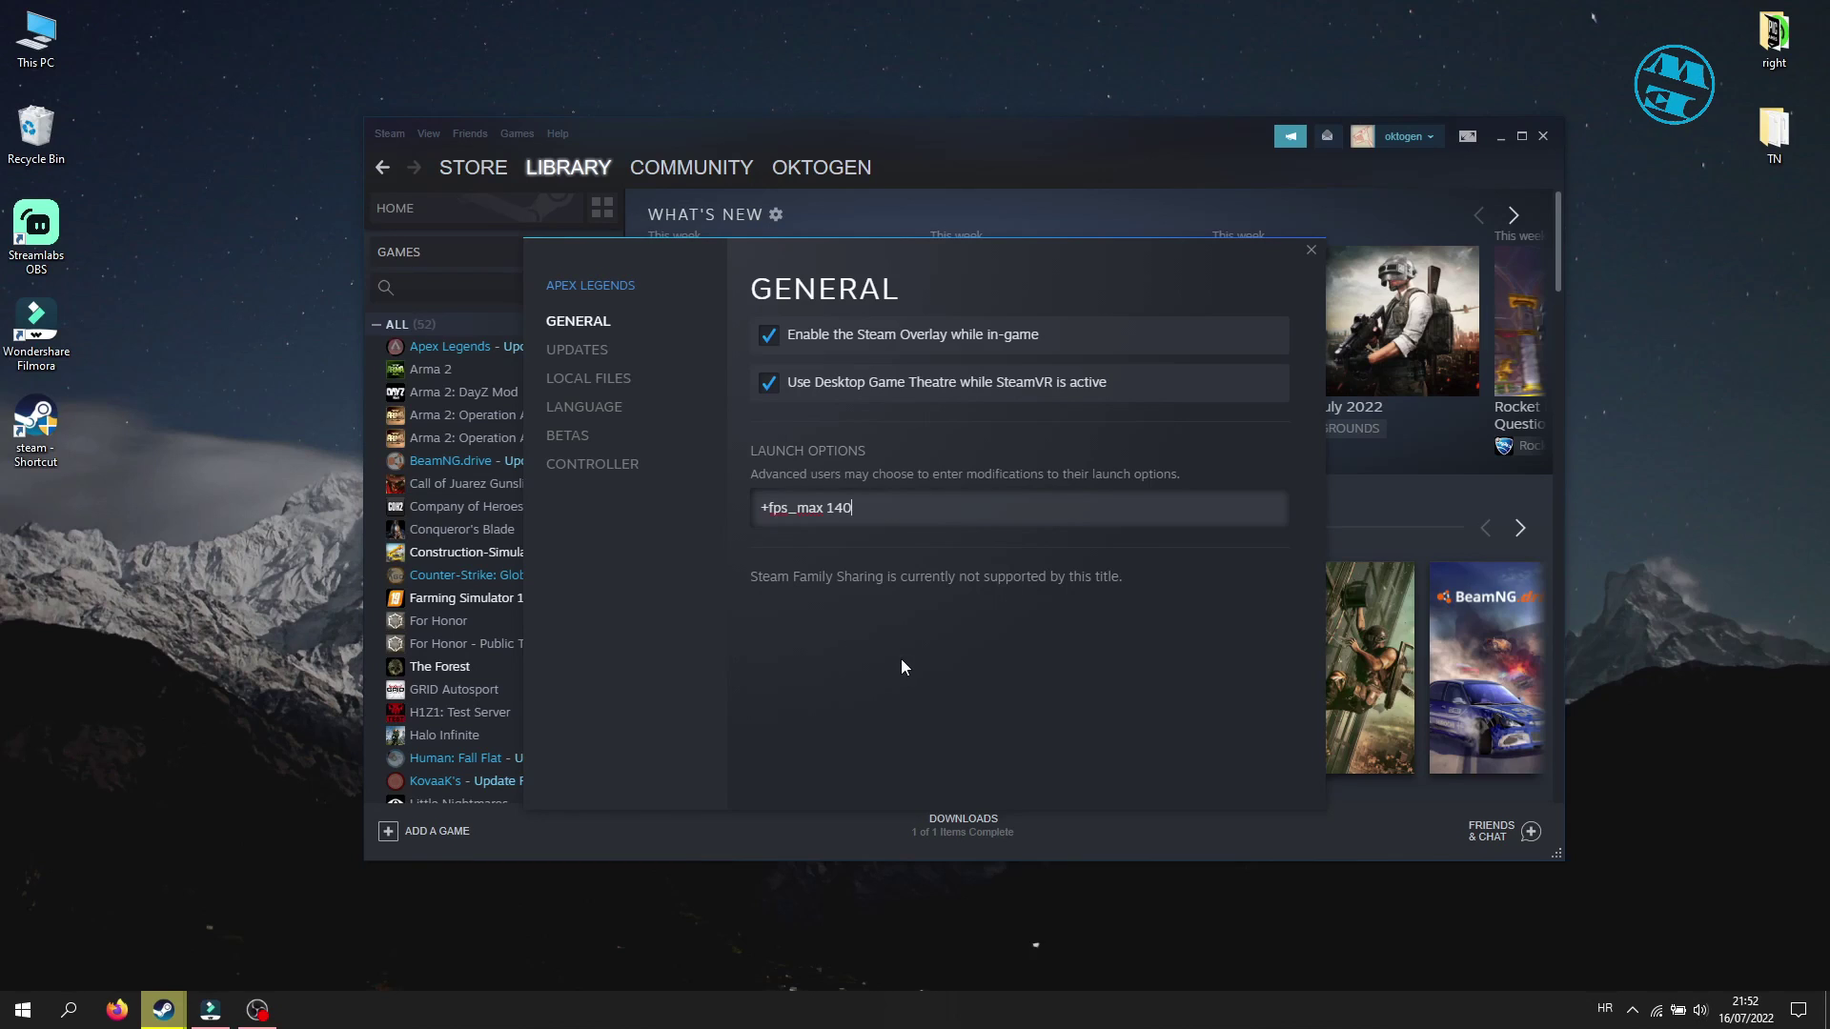
Delete the fps_max launch option text and close the Apex Legends properties.
left_click_drag(870, 509, 672, 511)
key("BackSpace")
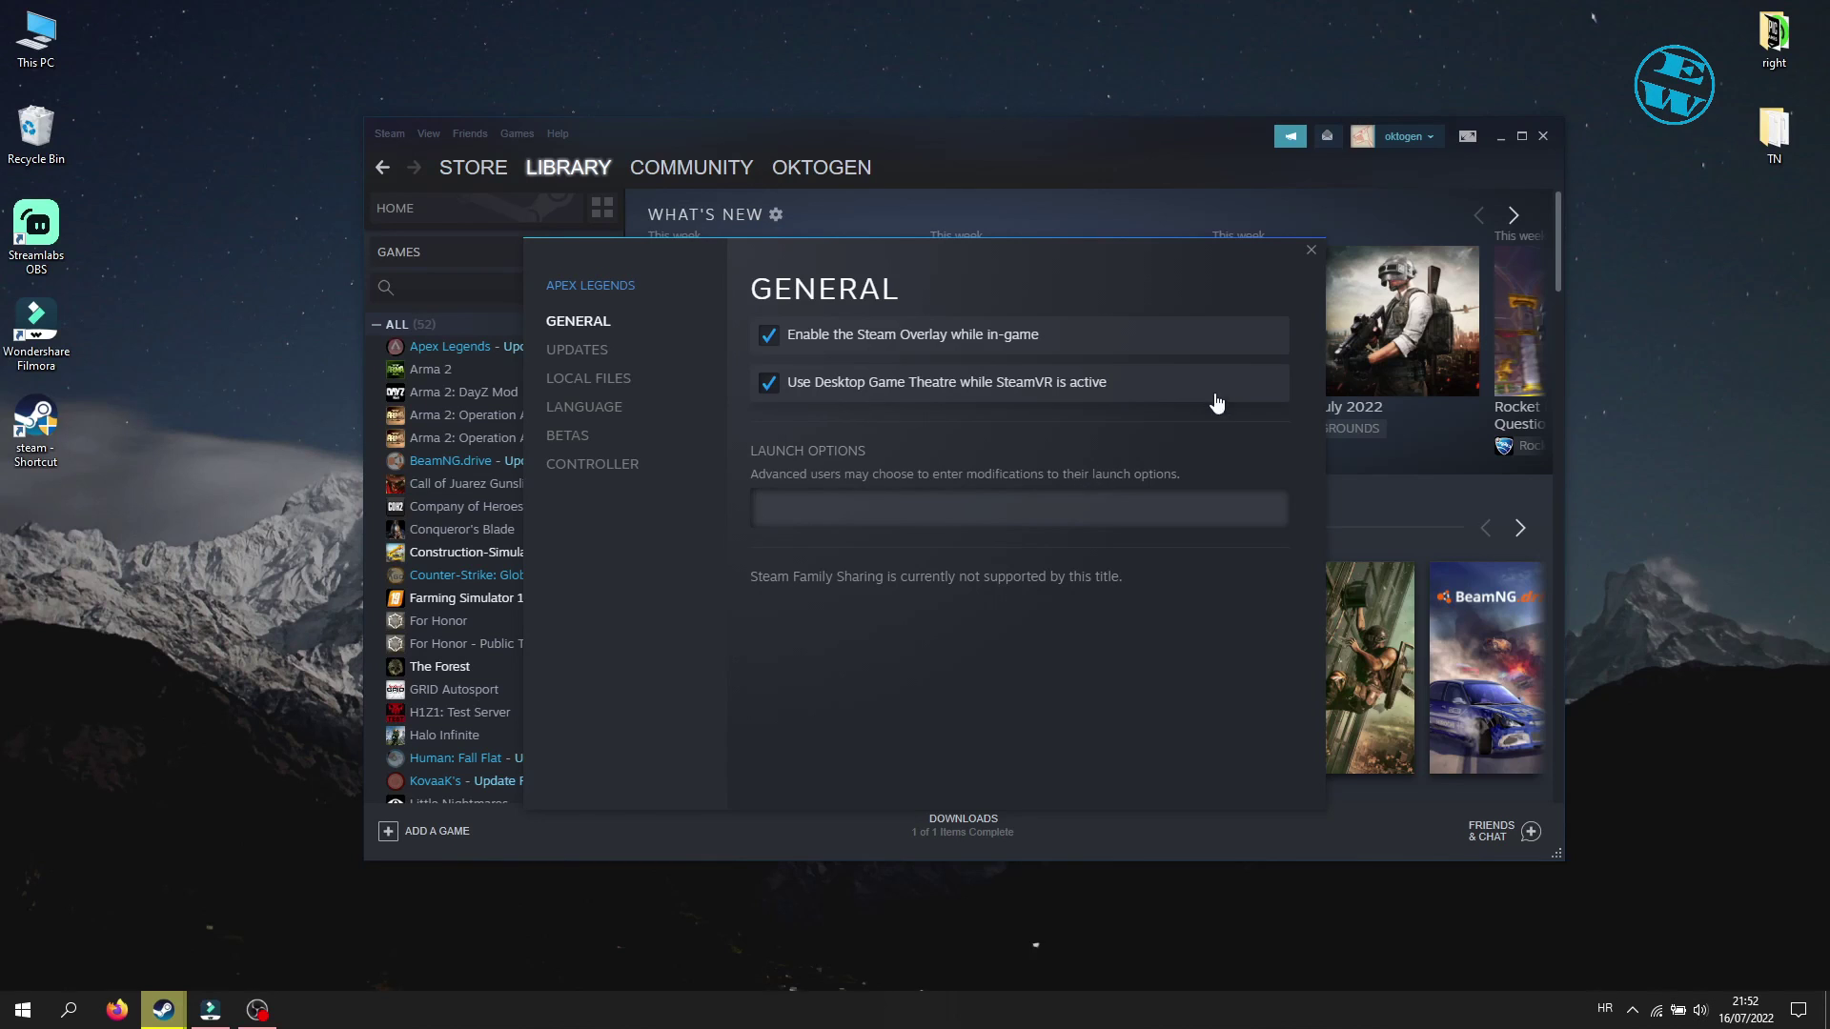
left_click(1311, 253)
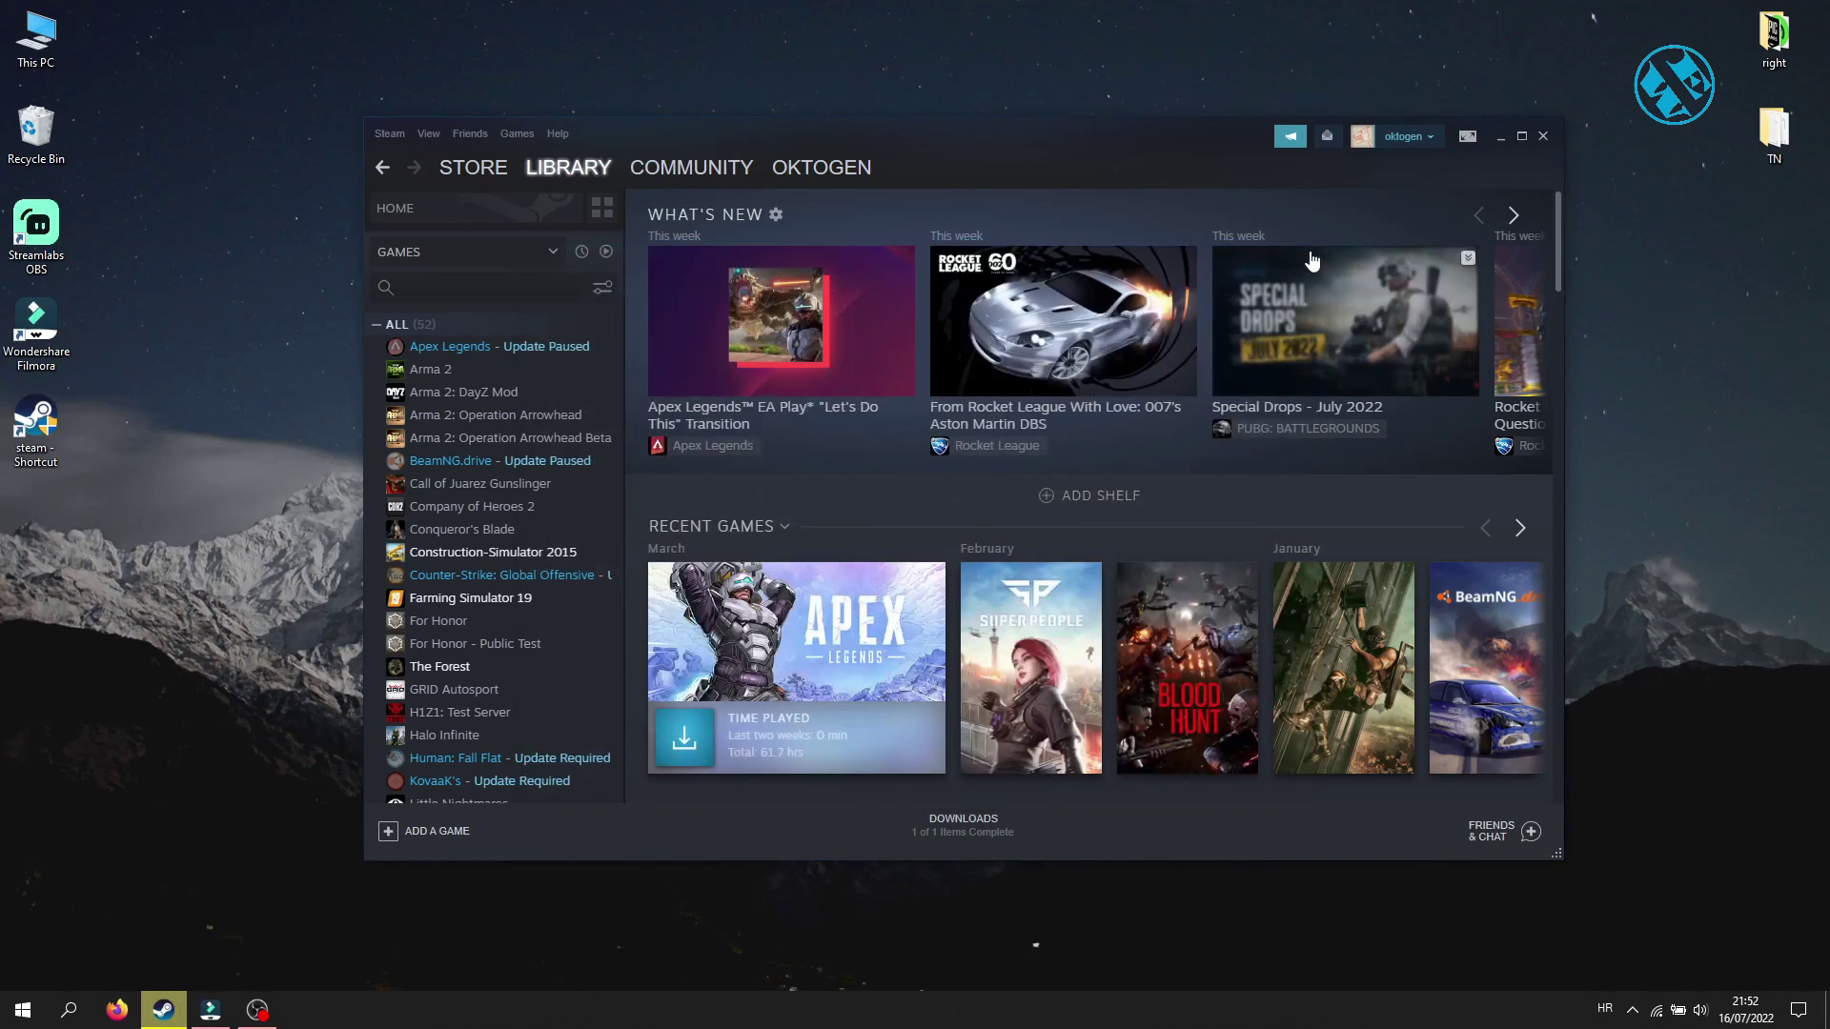
Minimize Steam and launch System Configuration with msconfig from the Run box.
left_click(1496, 135)
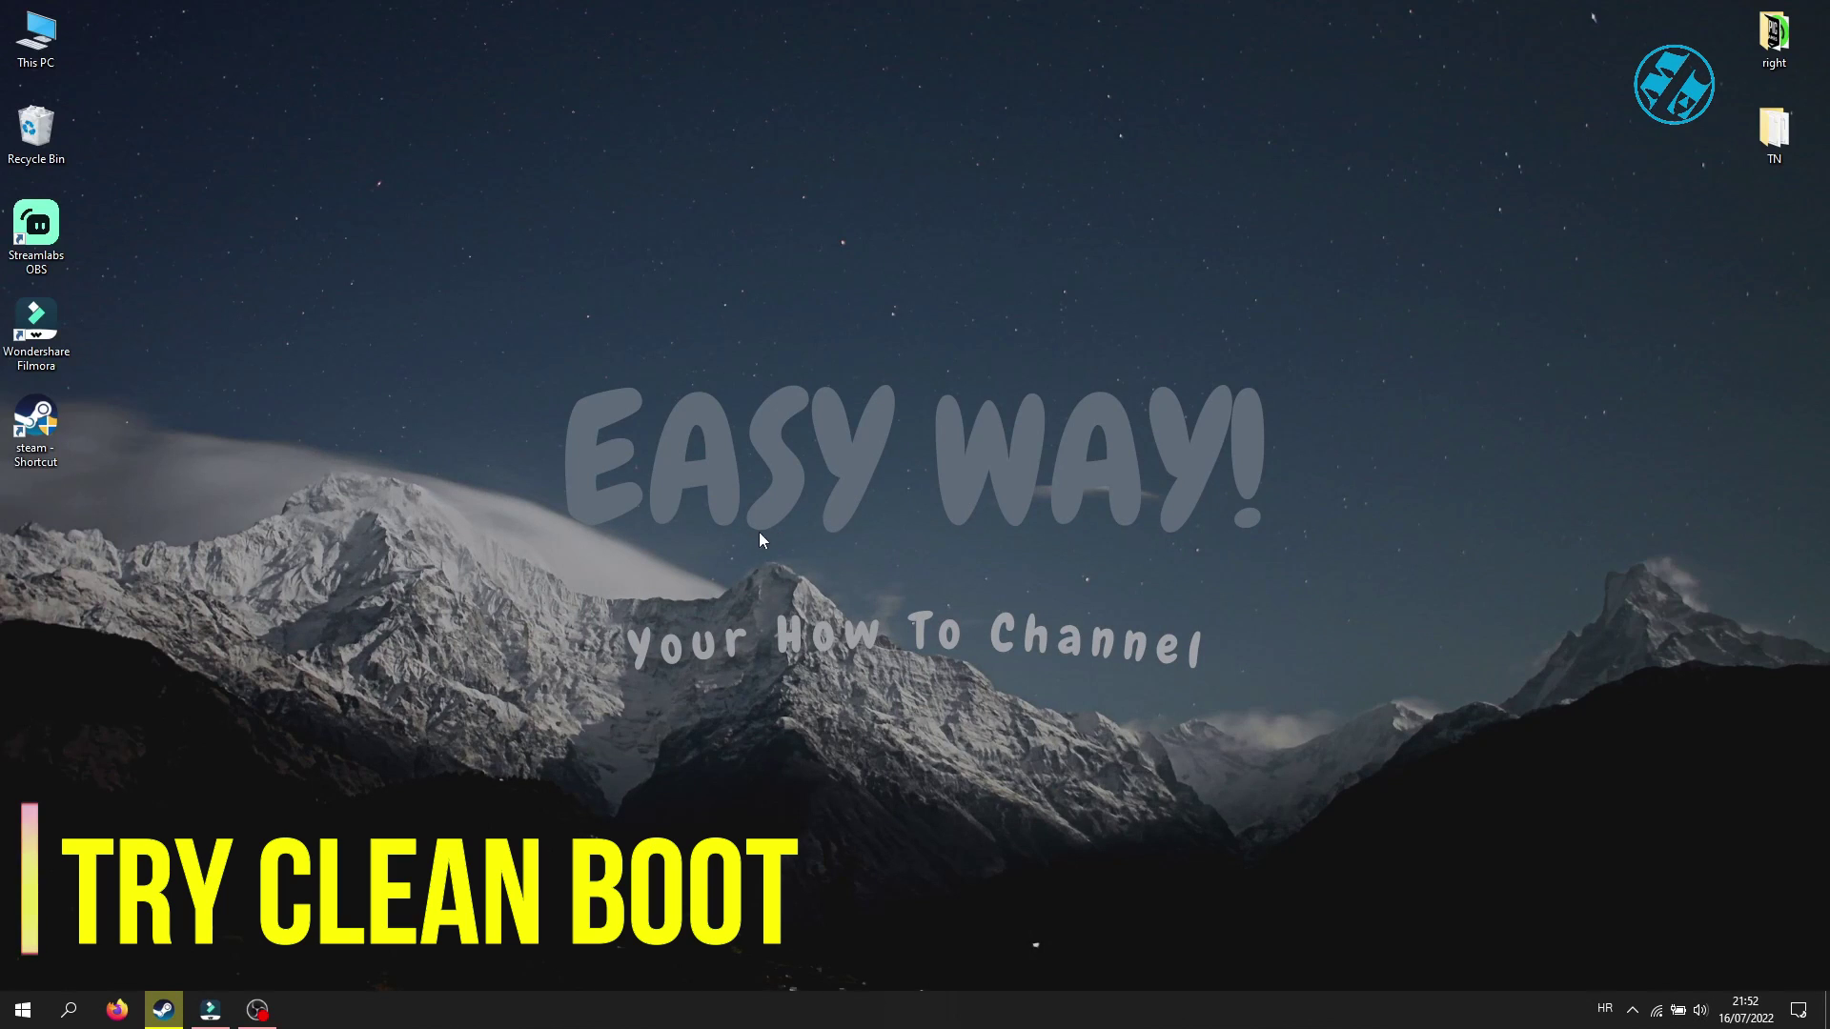
right_click(23, 1012)
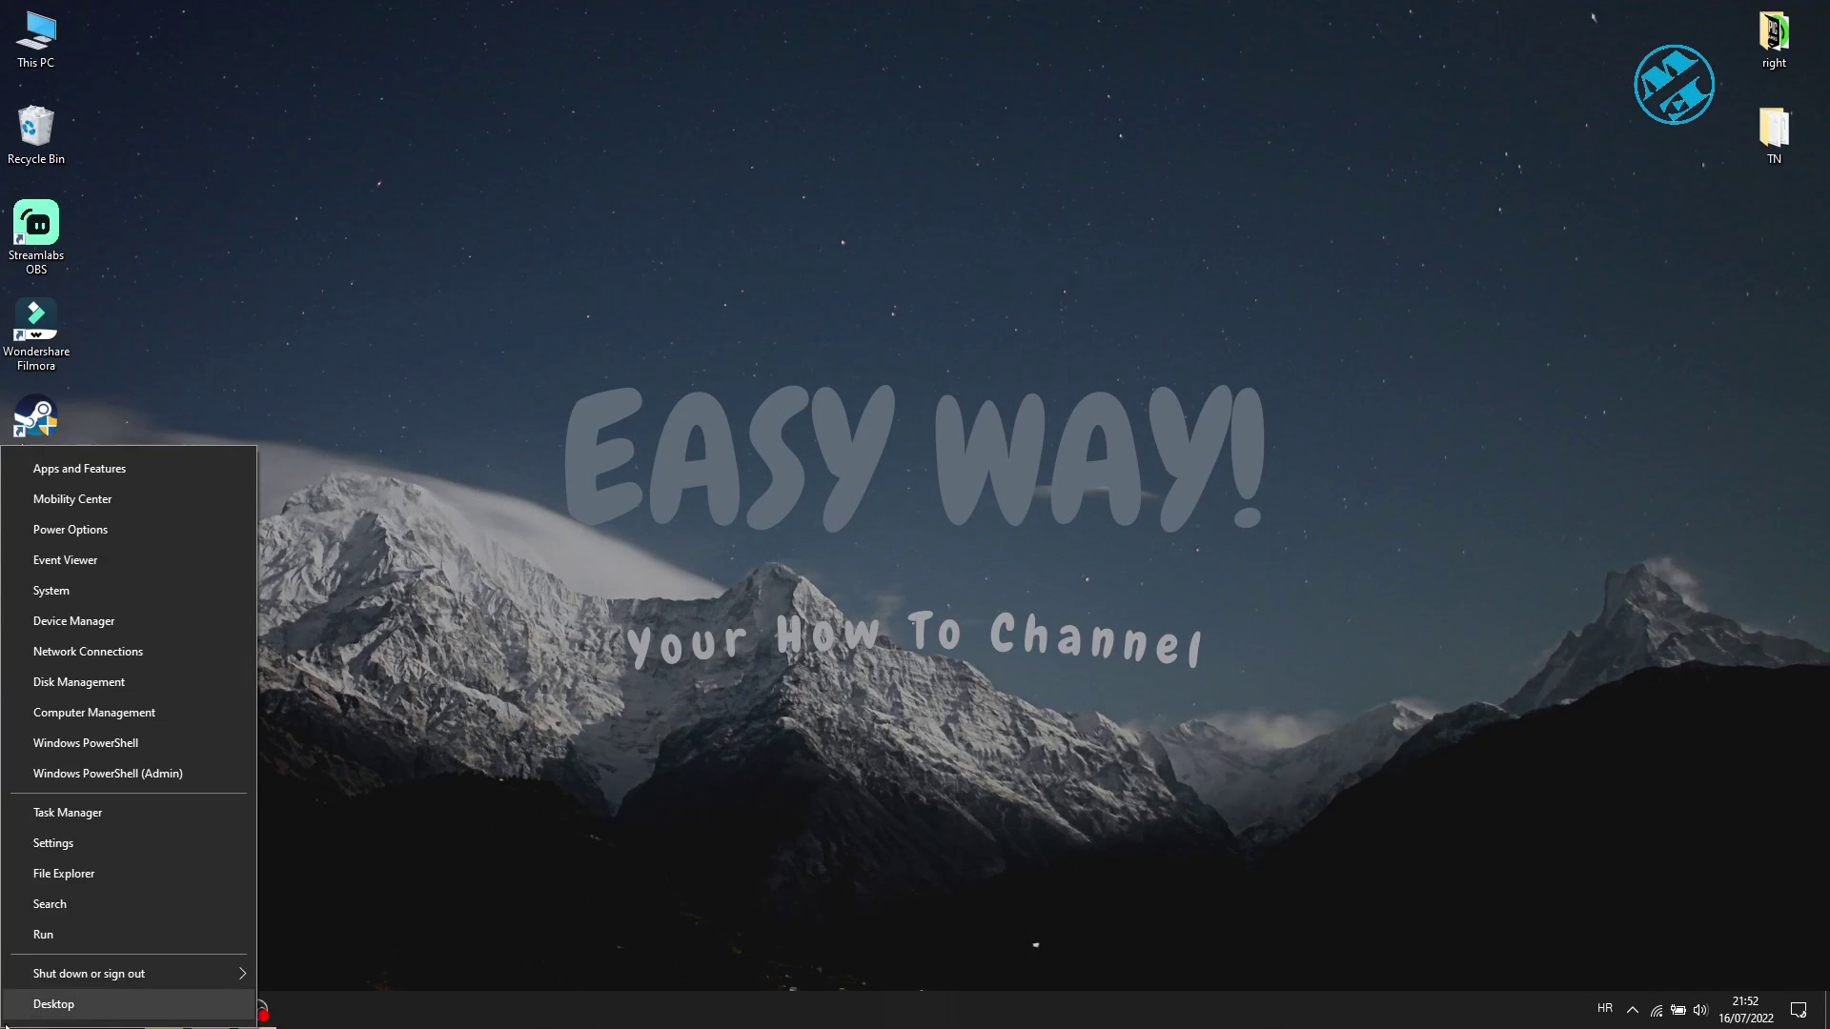
left_click(43, 936)
left_click(128, 891)
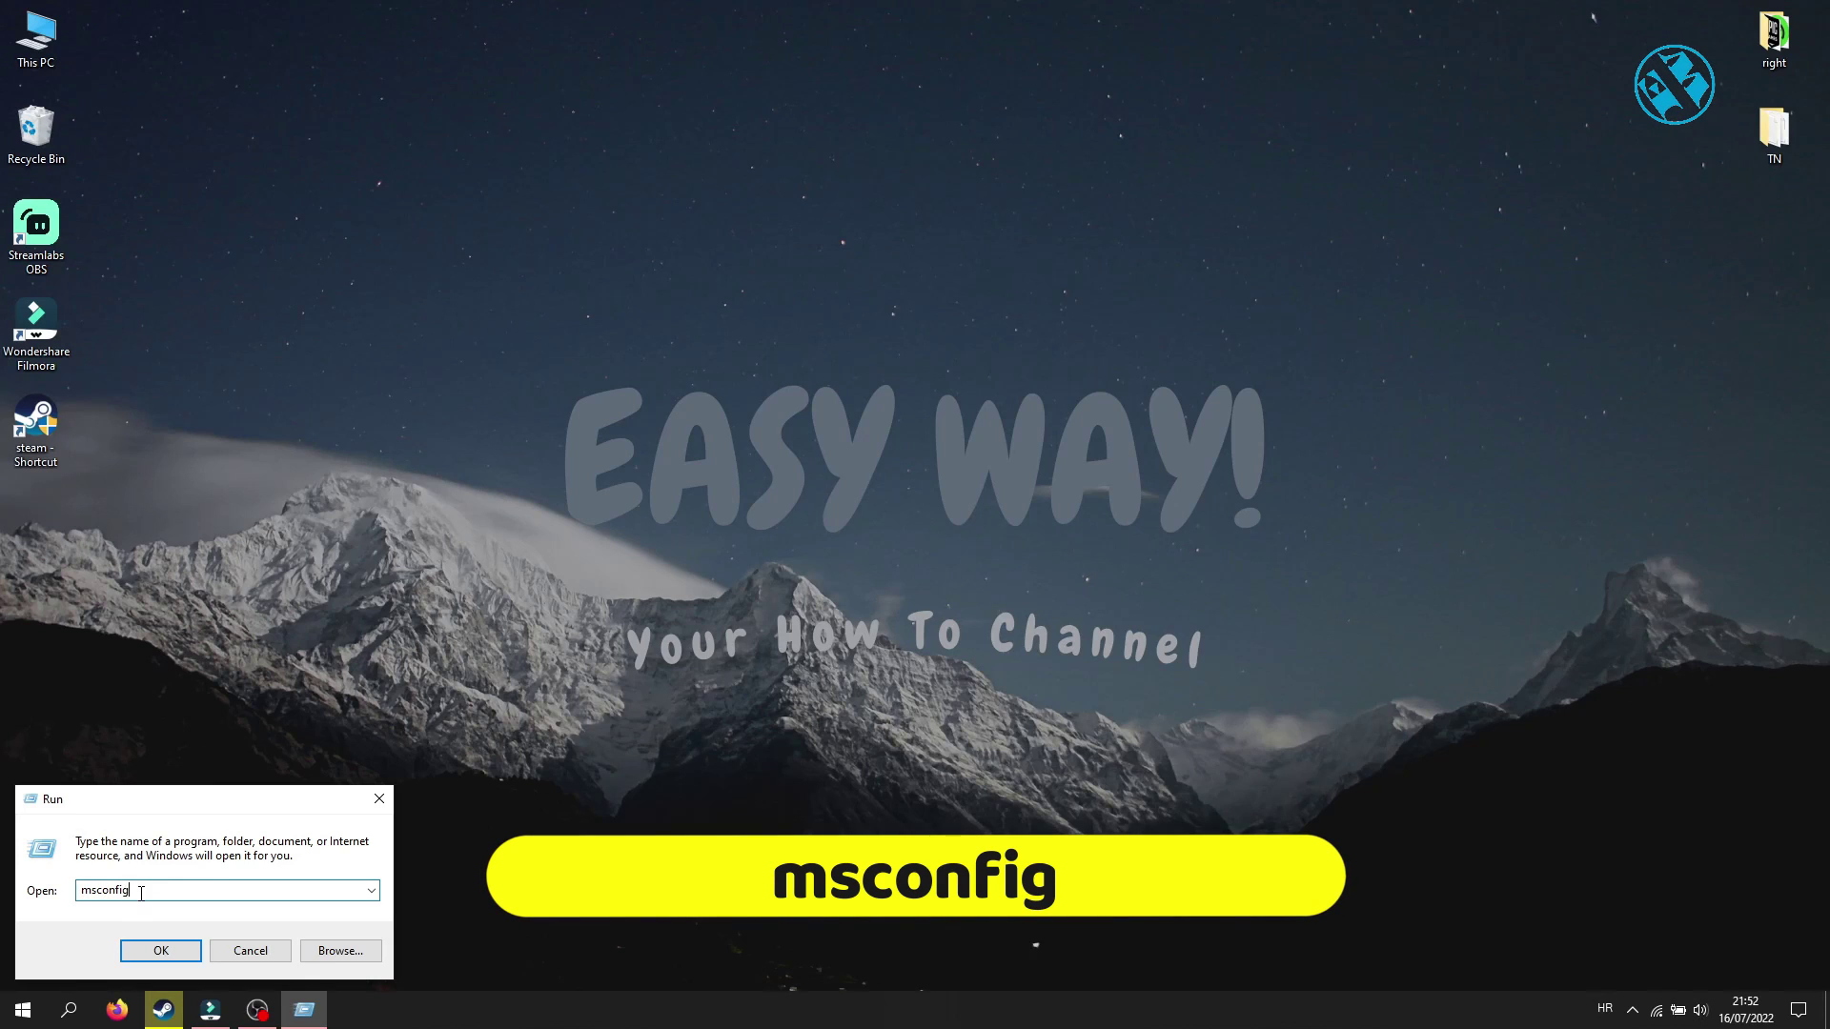
key("Return")
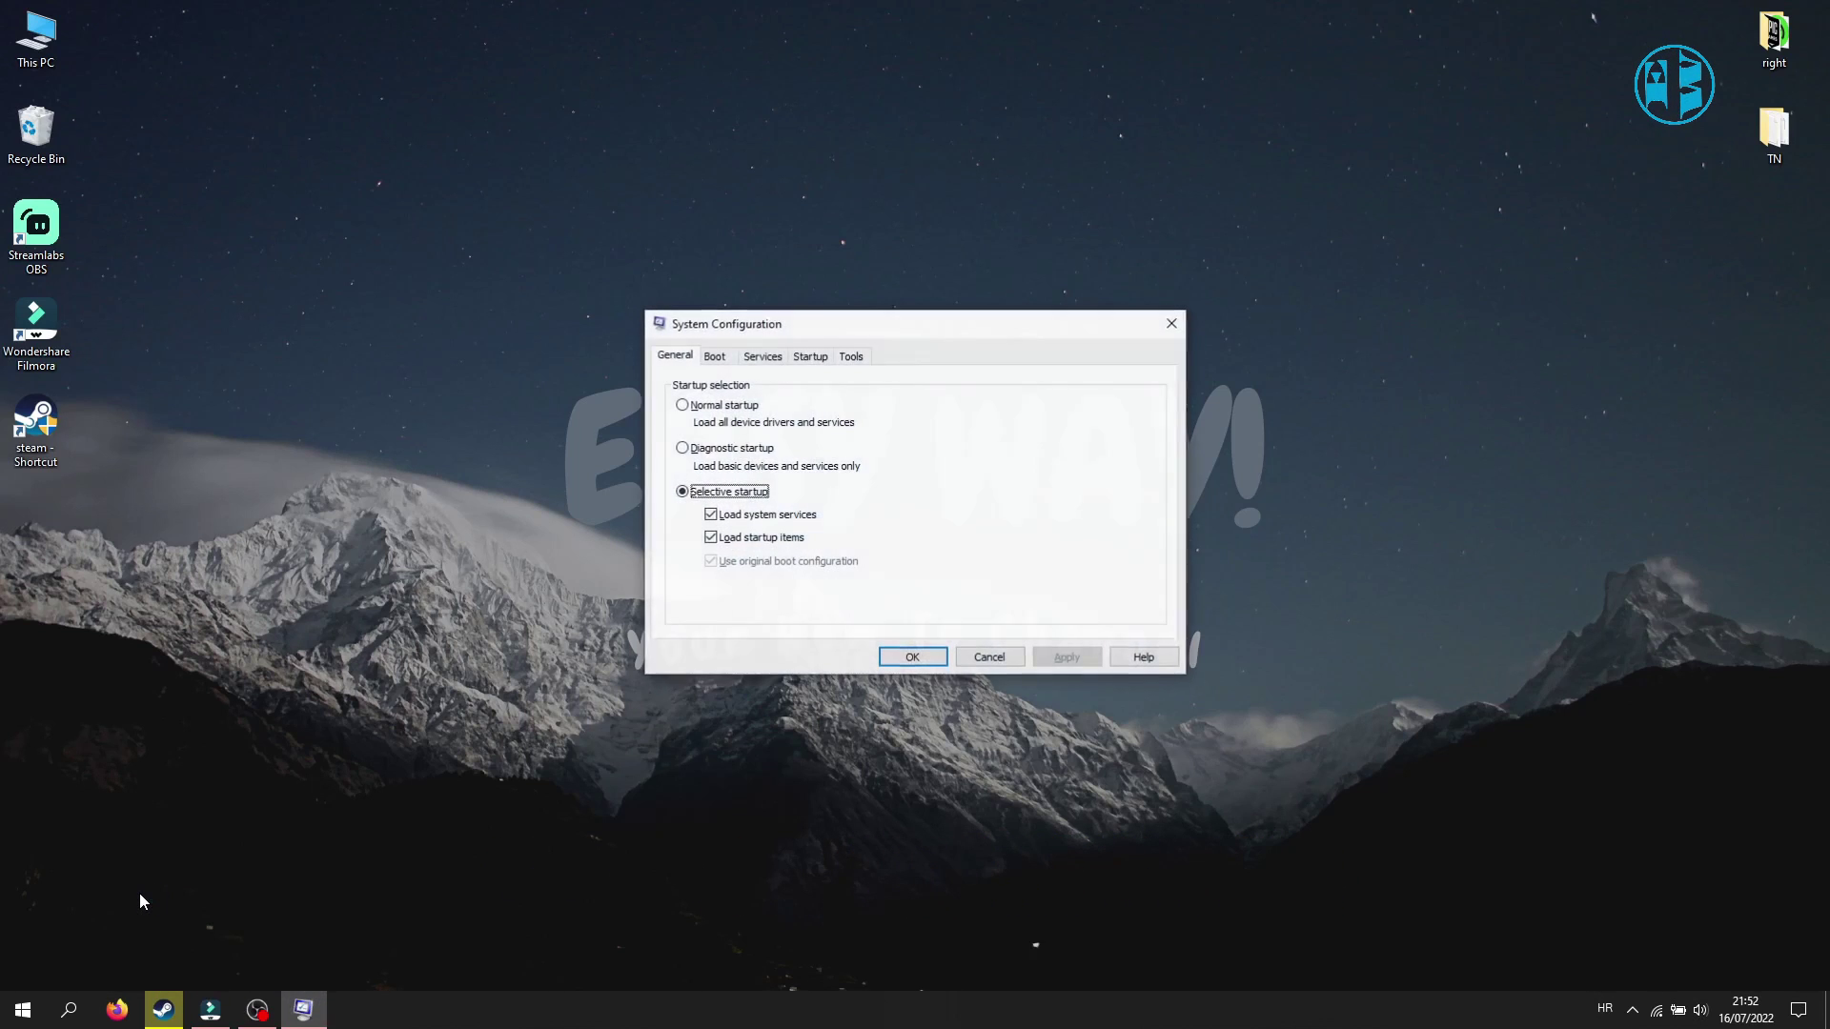
Hide Microsoft services, disable all remaining services, then apply and confirm.
left_click_drag(831, 337, 834, 280)
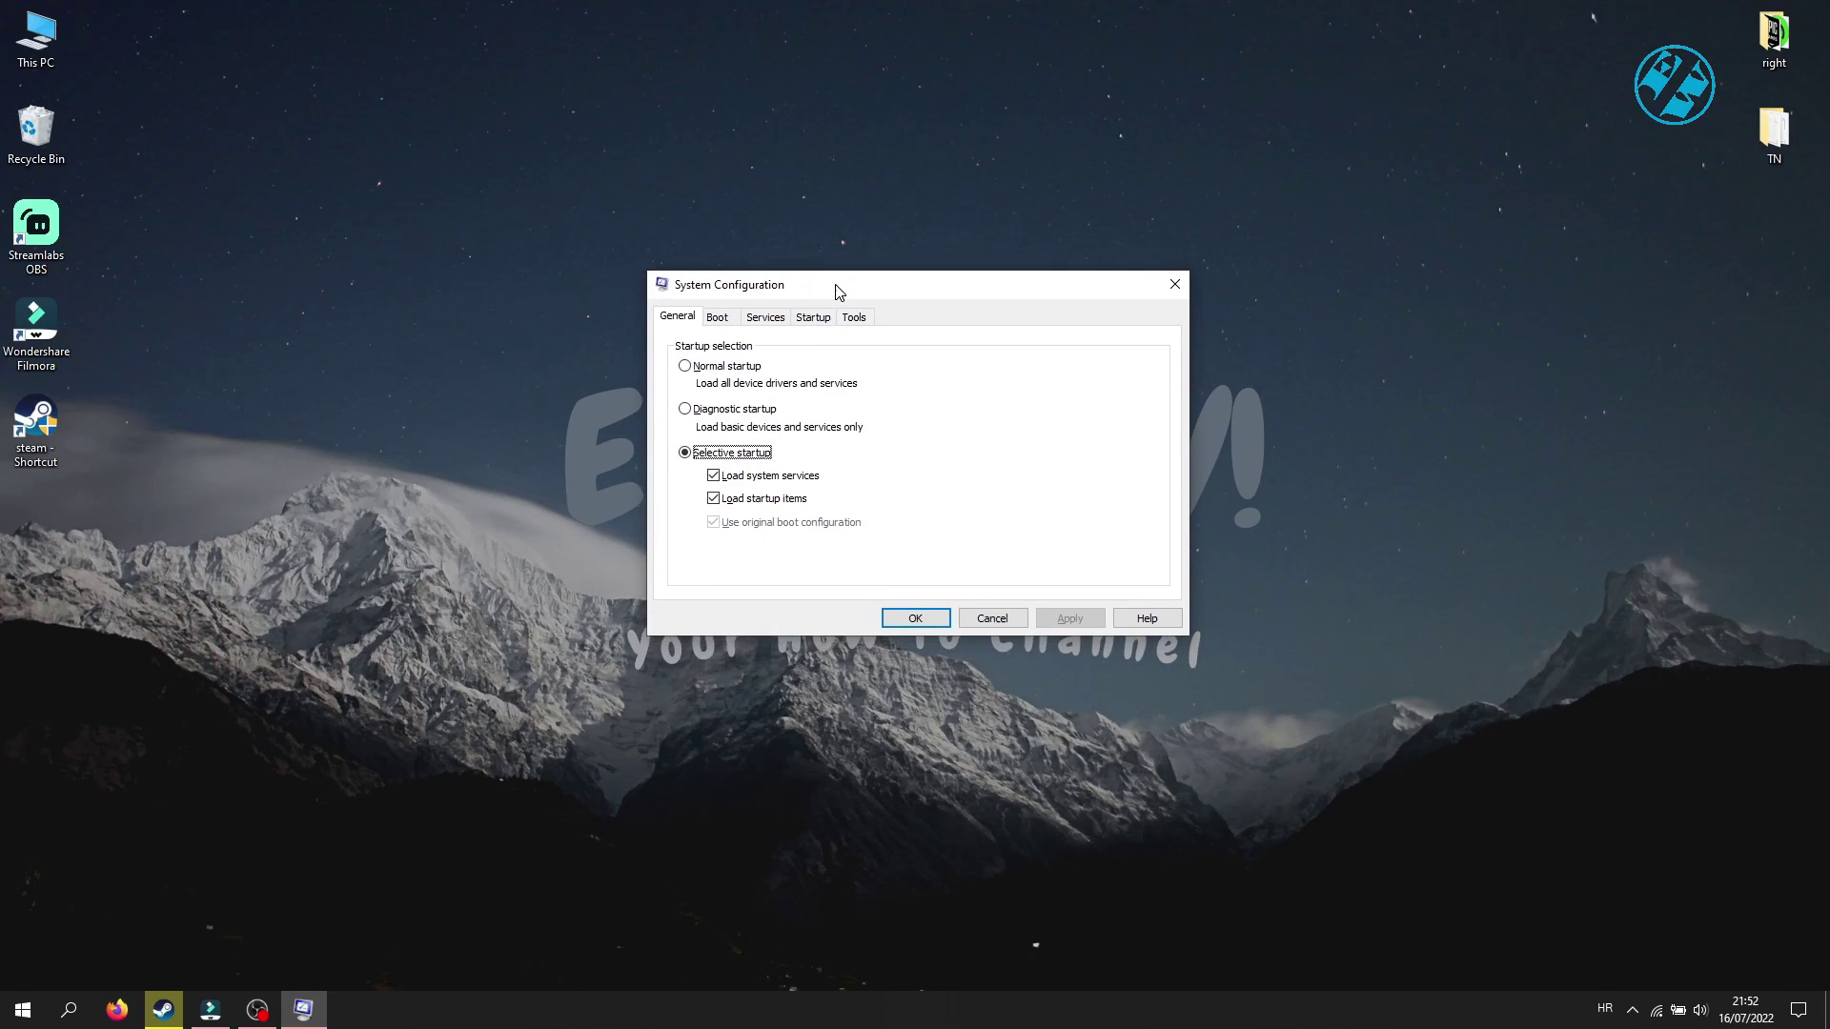
left_click(764, 301)
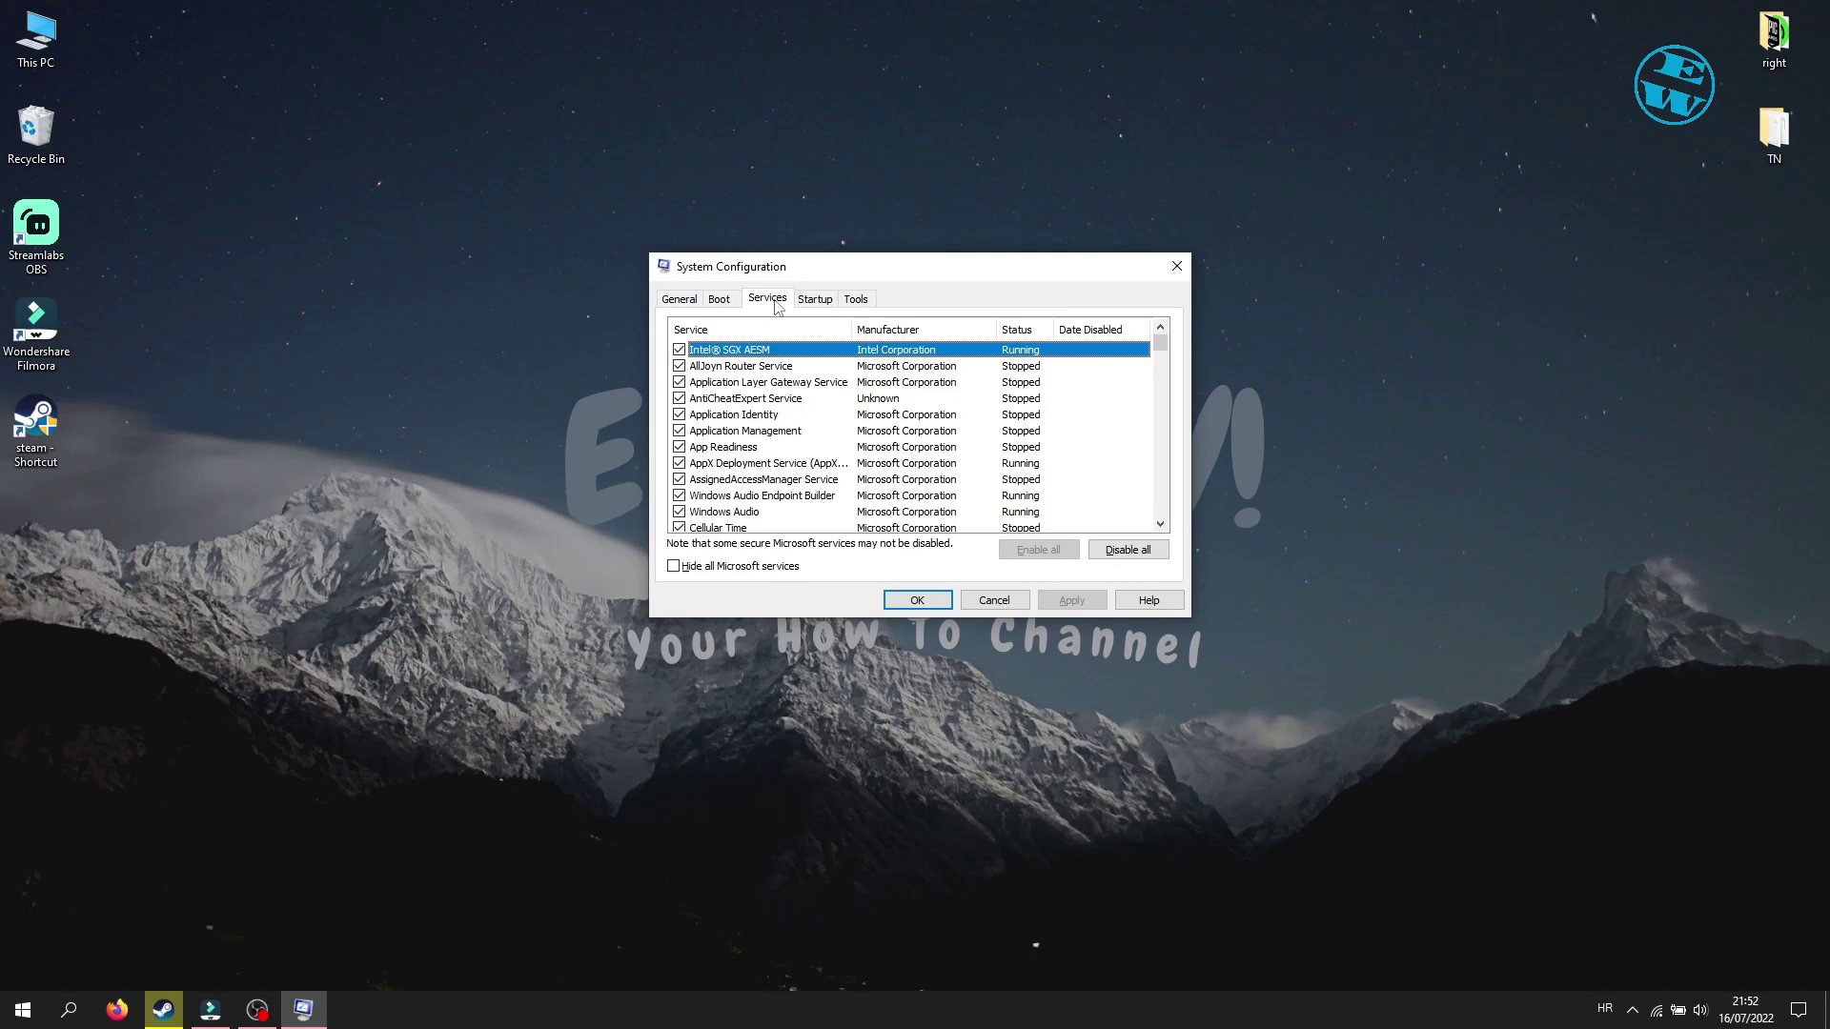
left_click(686, 573)
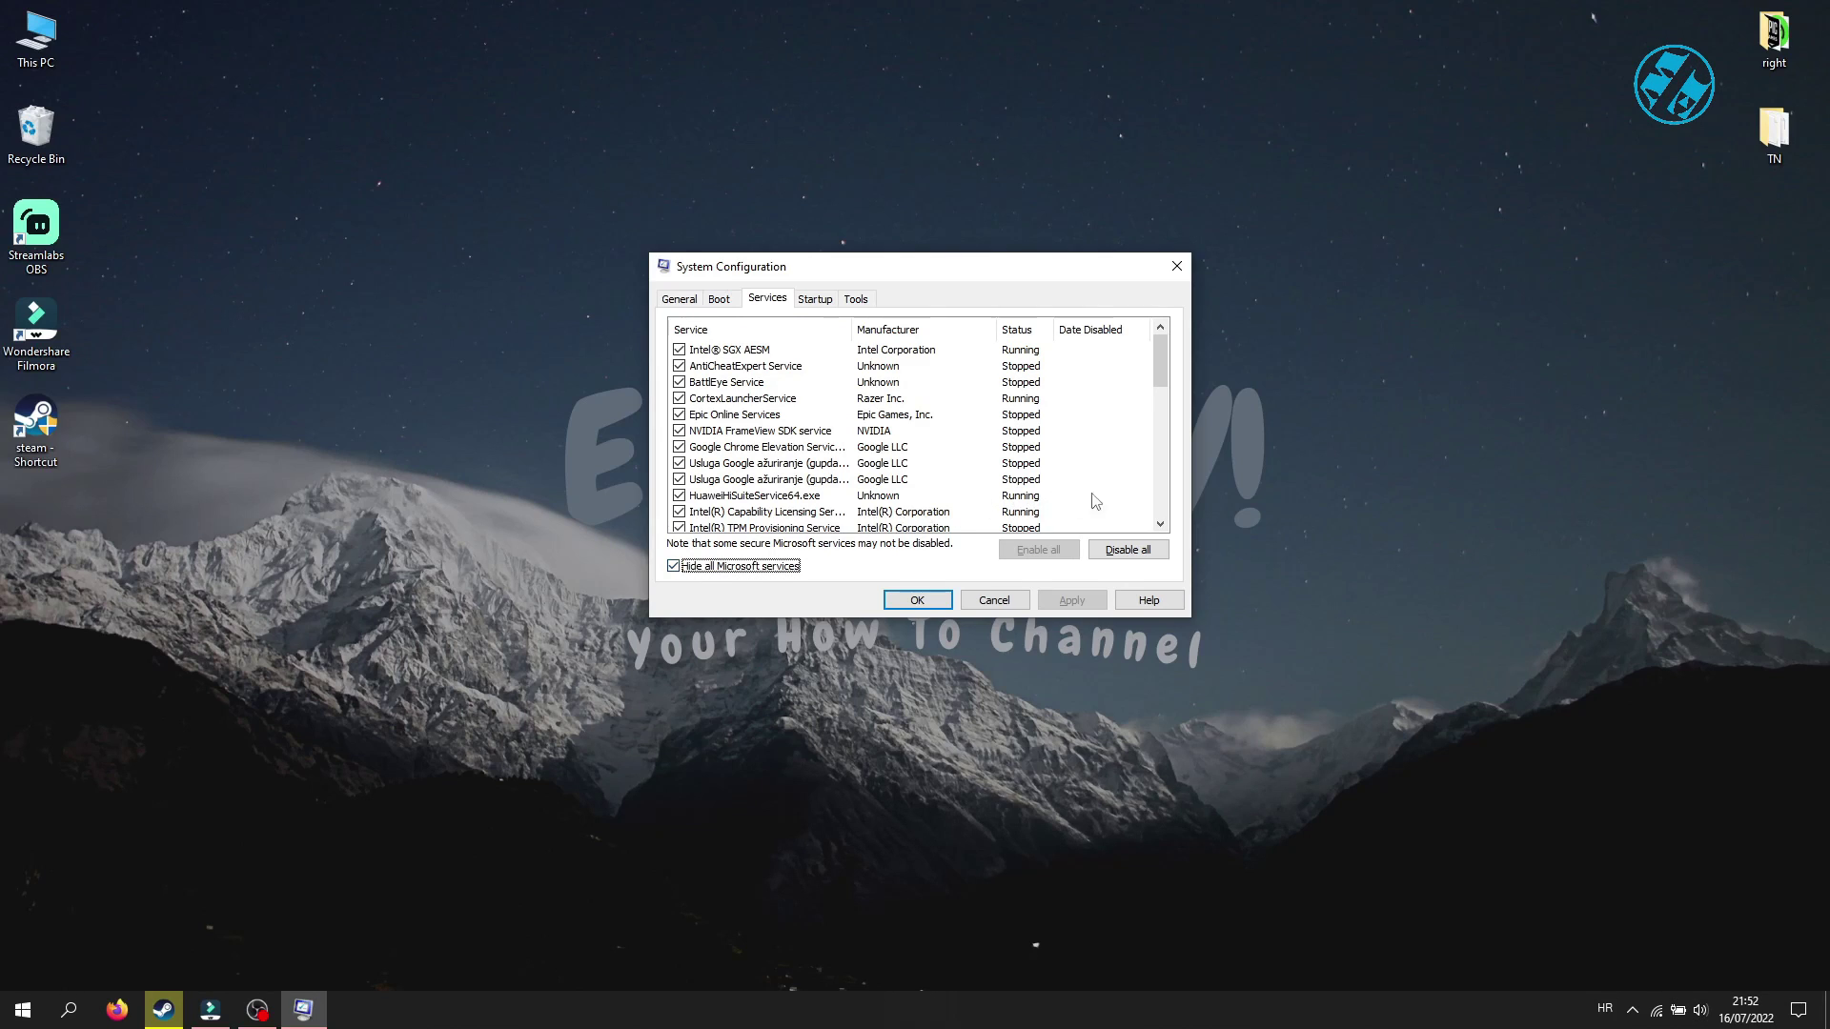
left_click(1129, 554)
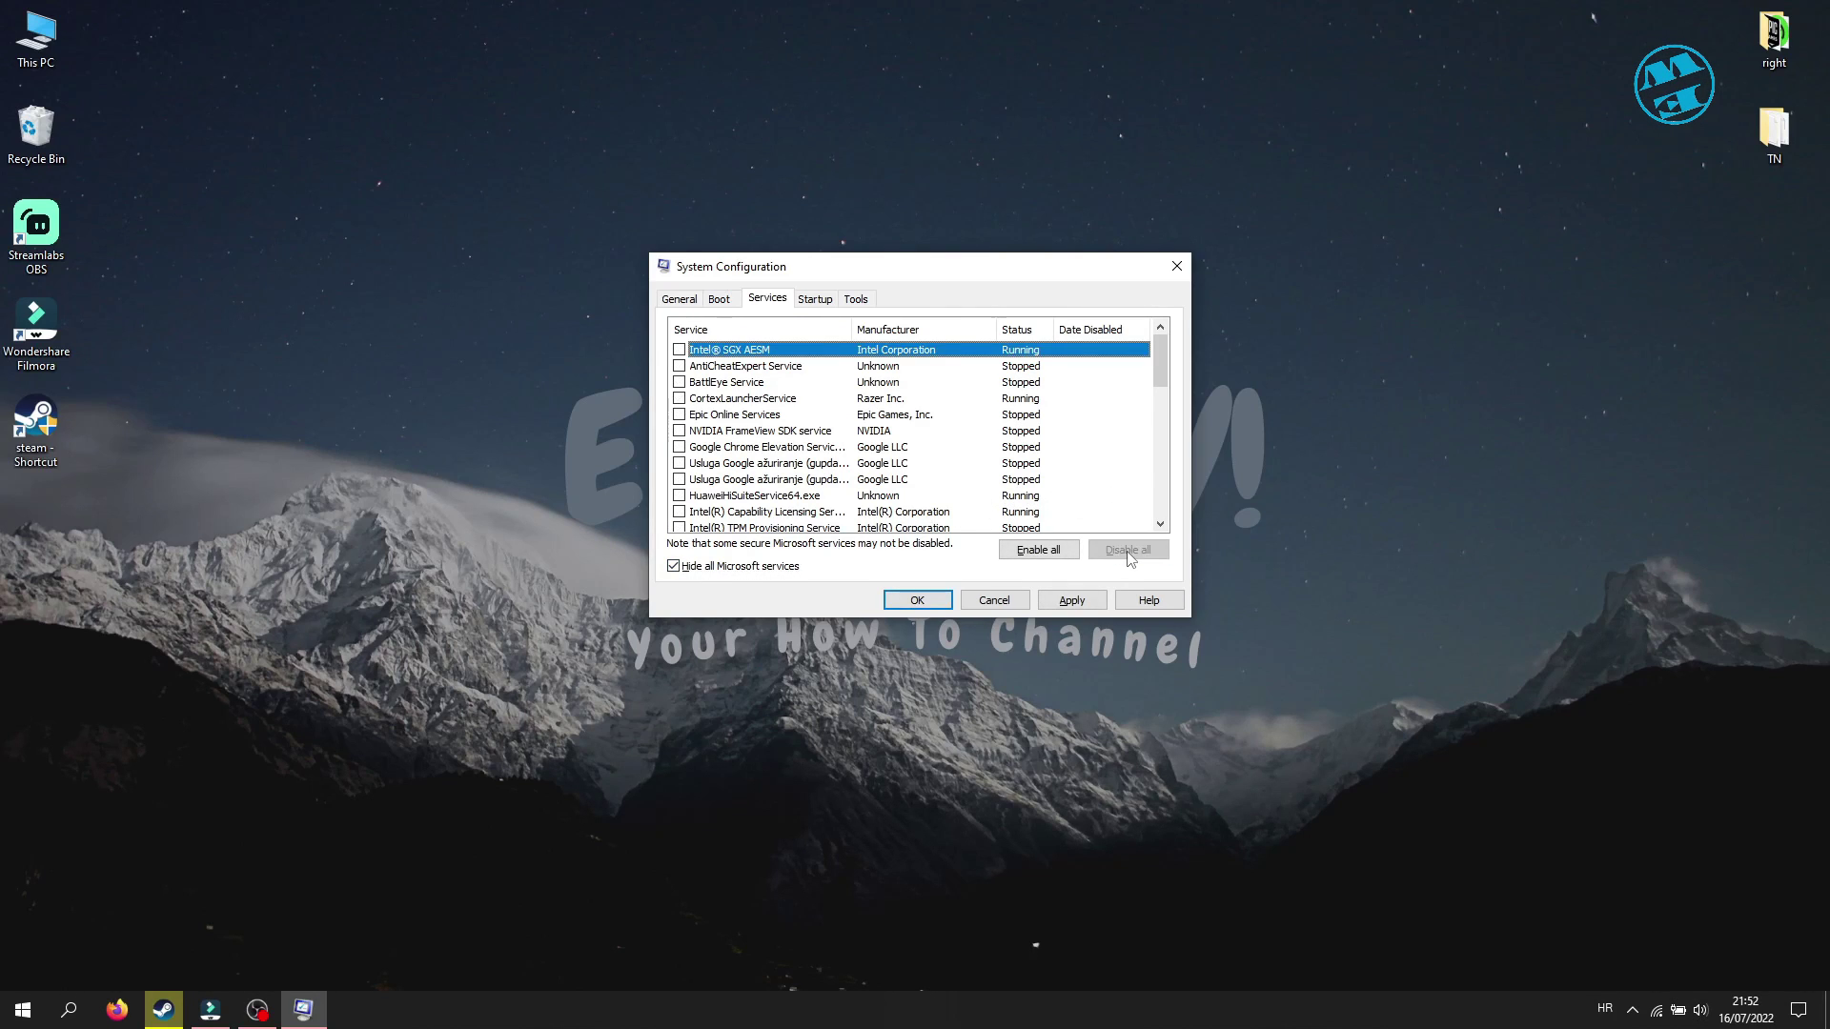
left_click(1072, 599)
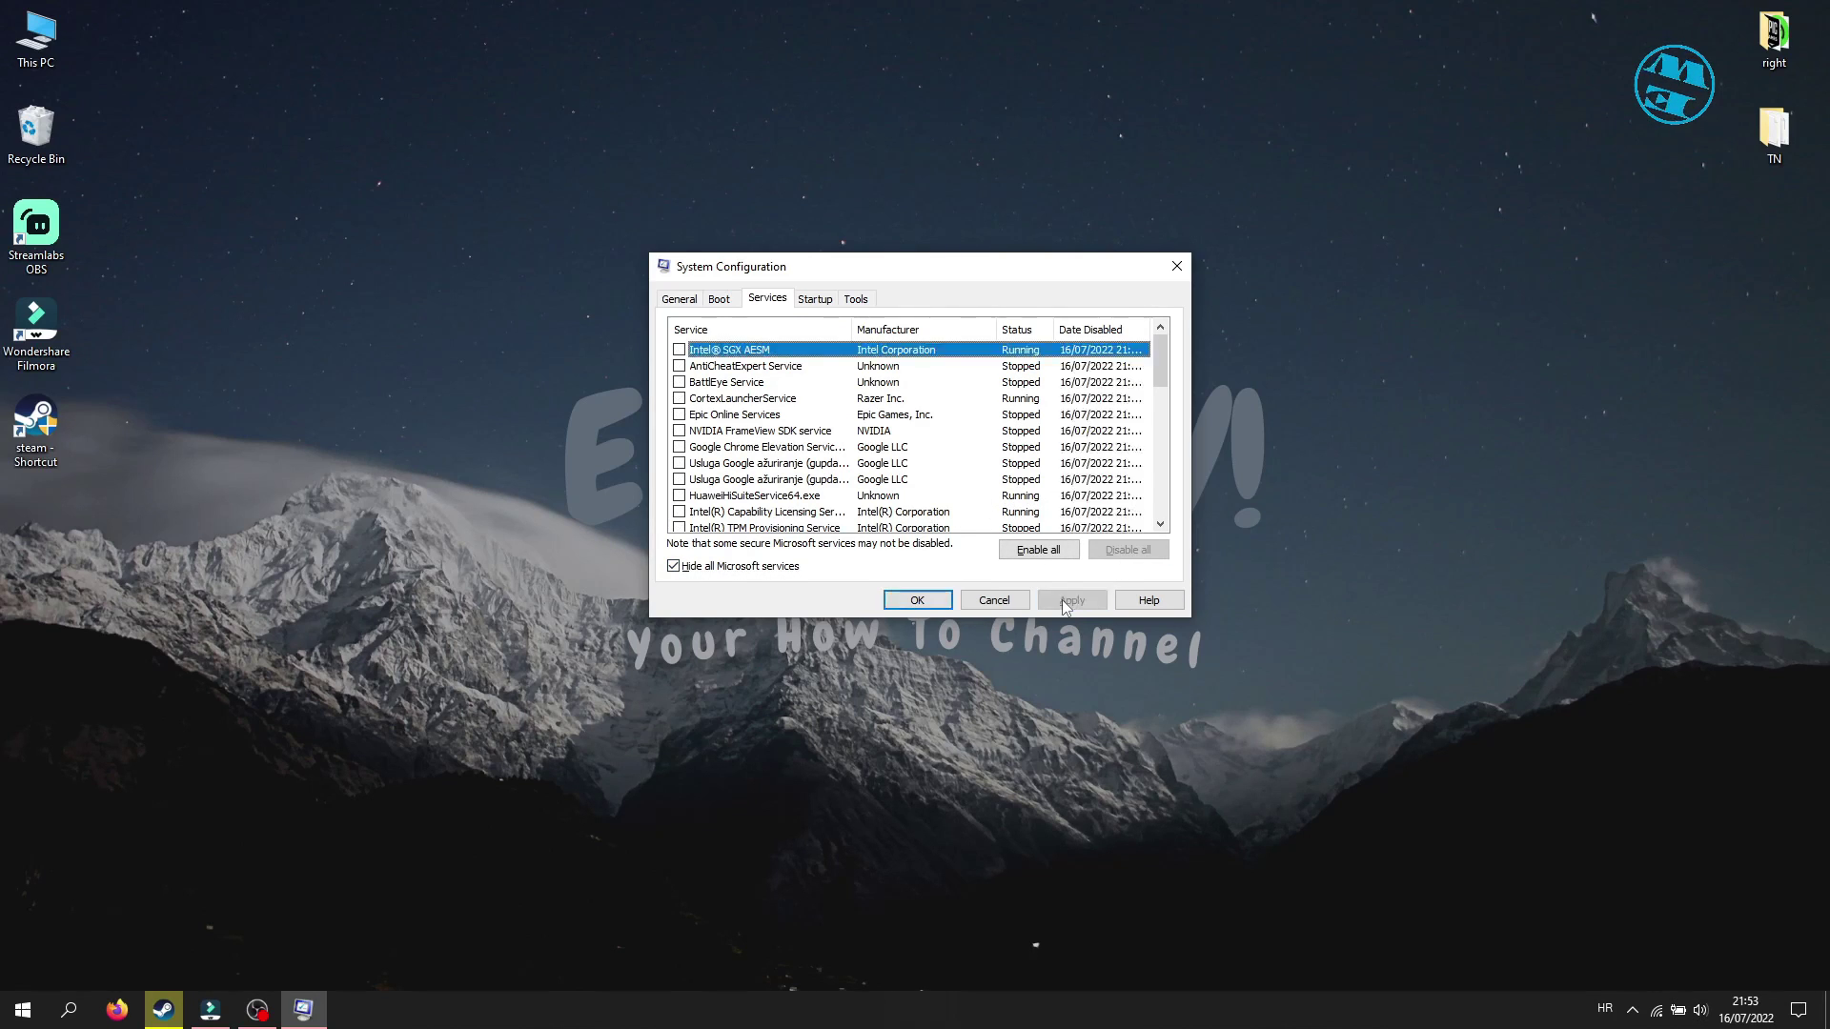
left_click(916, 599)
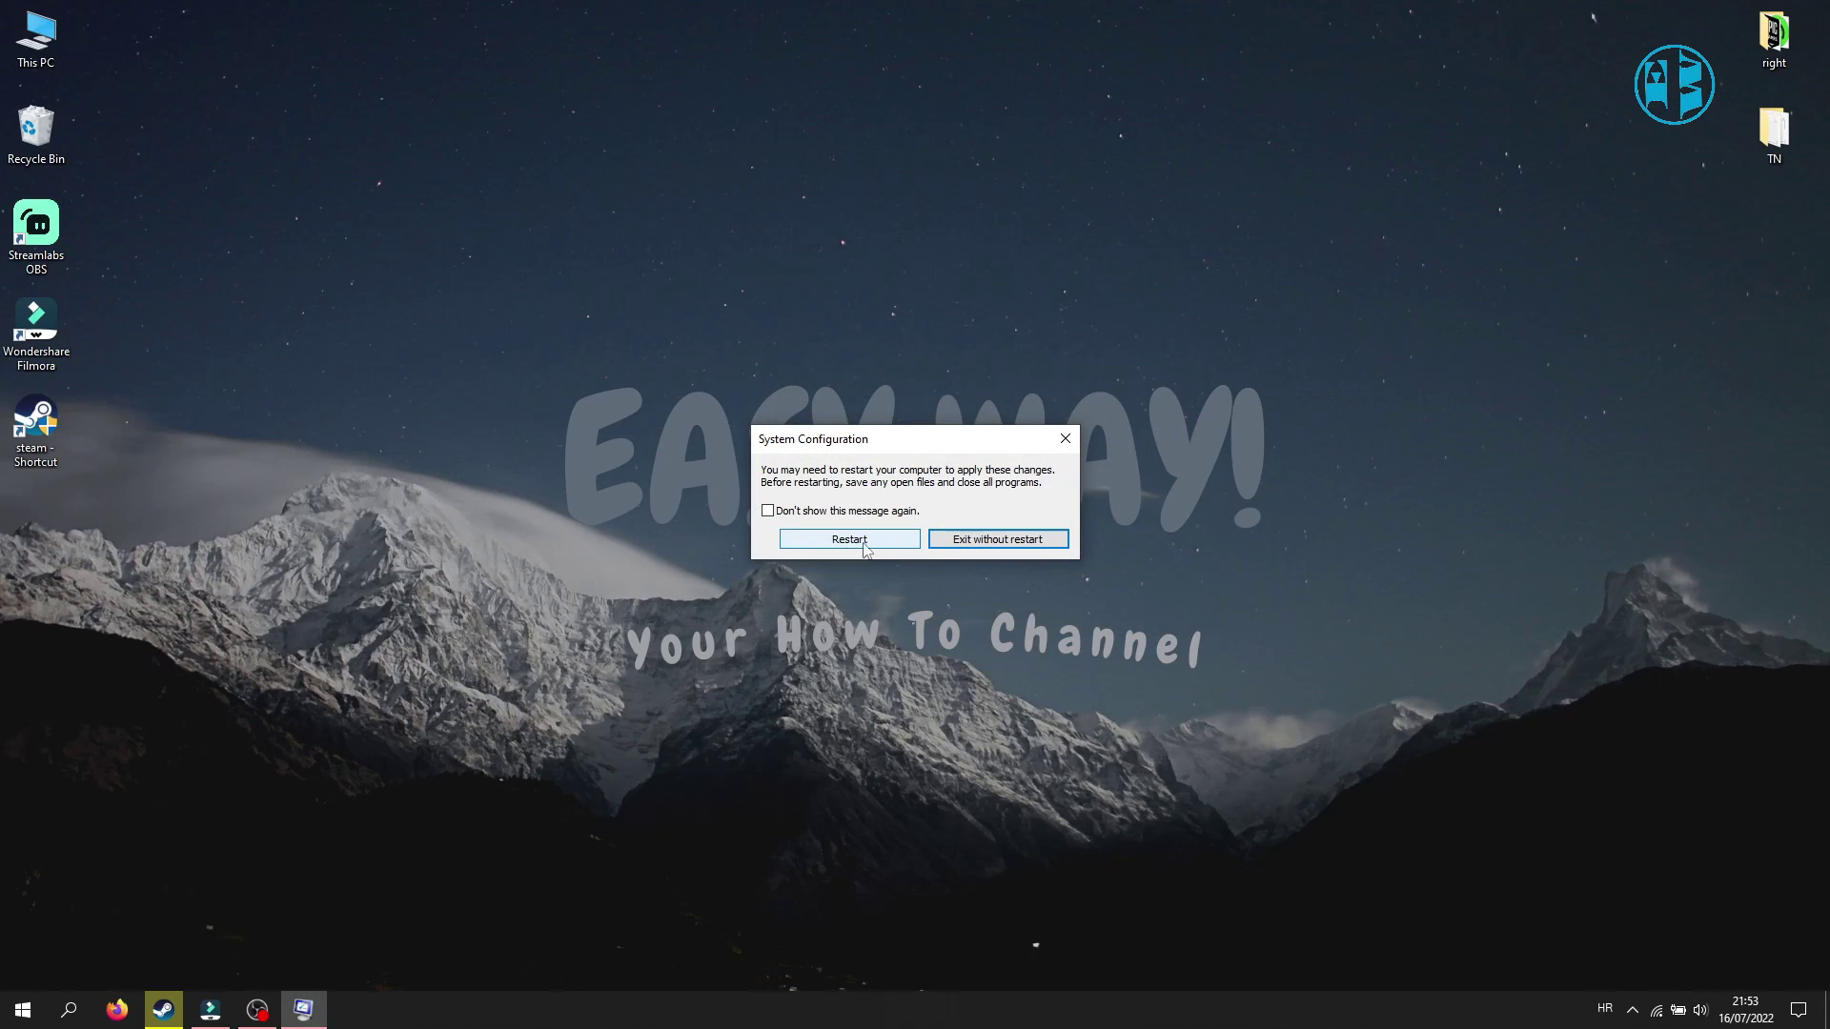
Reopen System Configuration with msconfig from the Run box.
left_click(1065, 438)
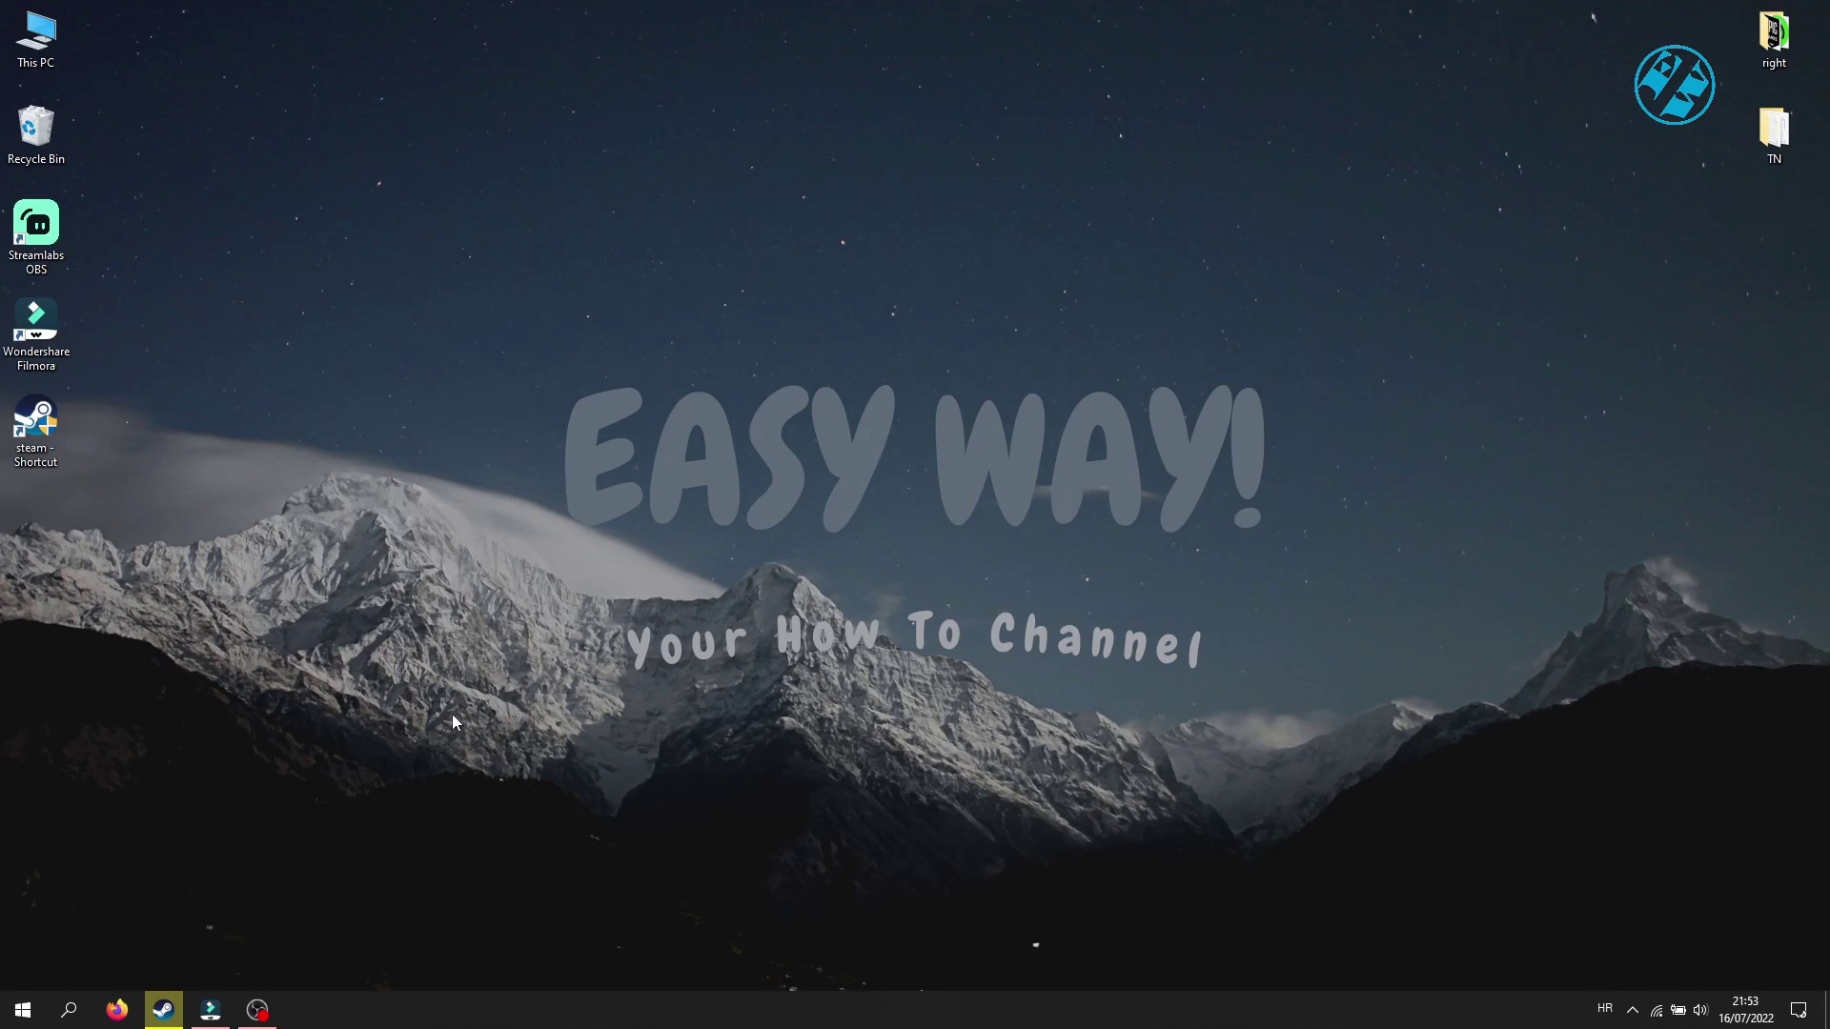
right_click(18, 1010)
left_click(44, 934)
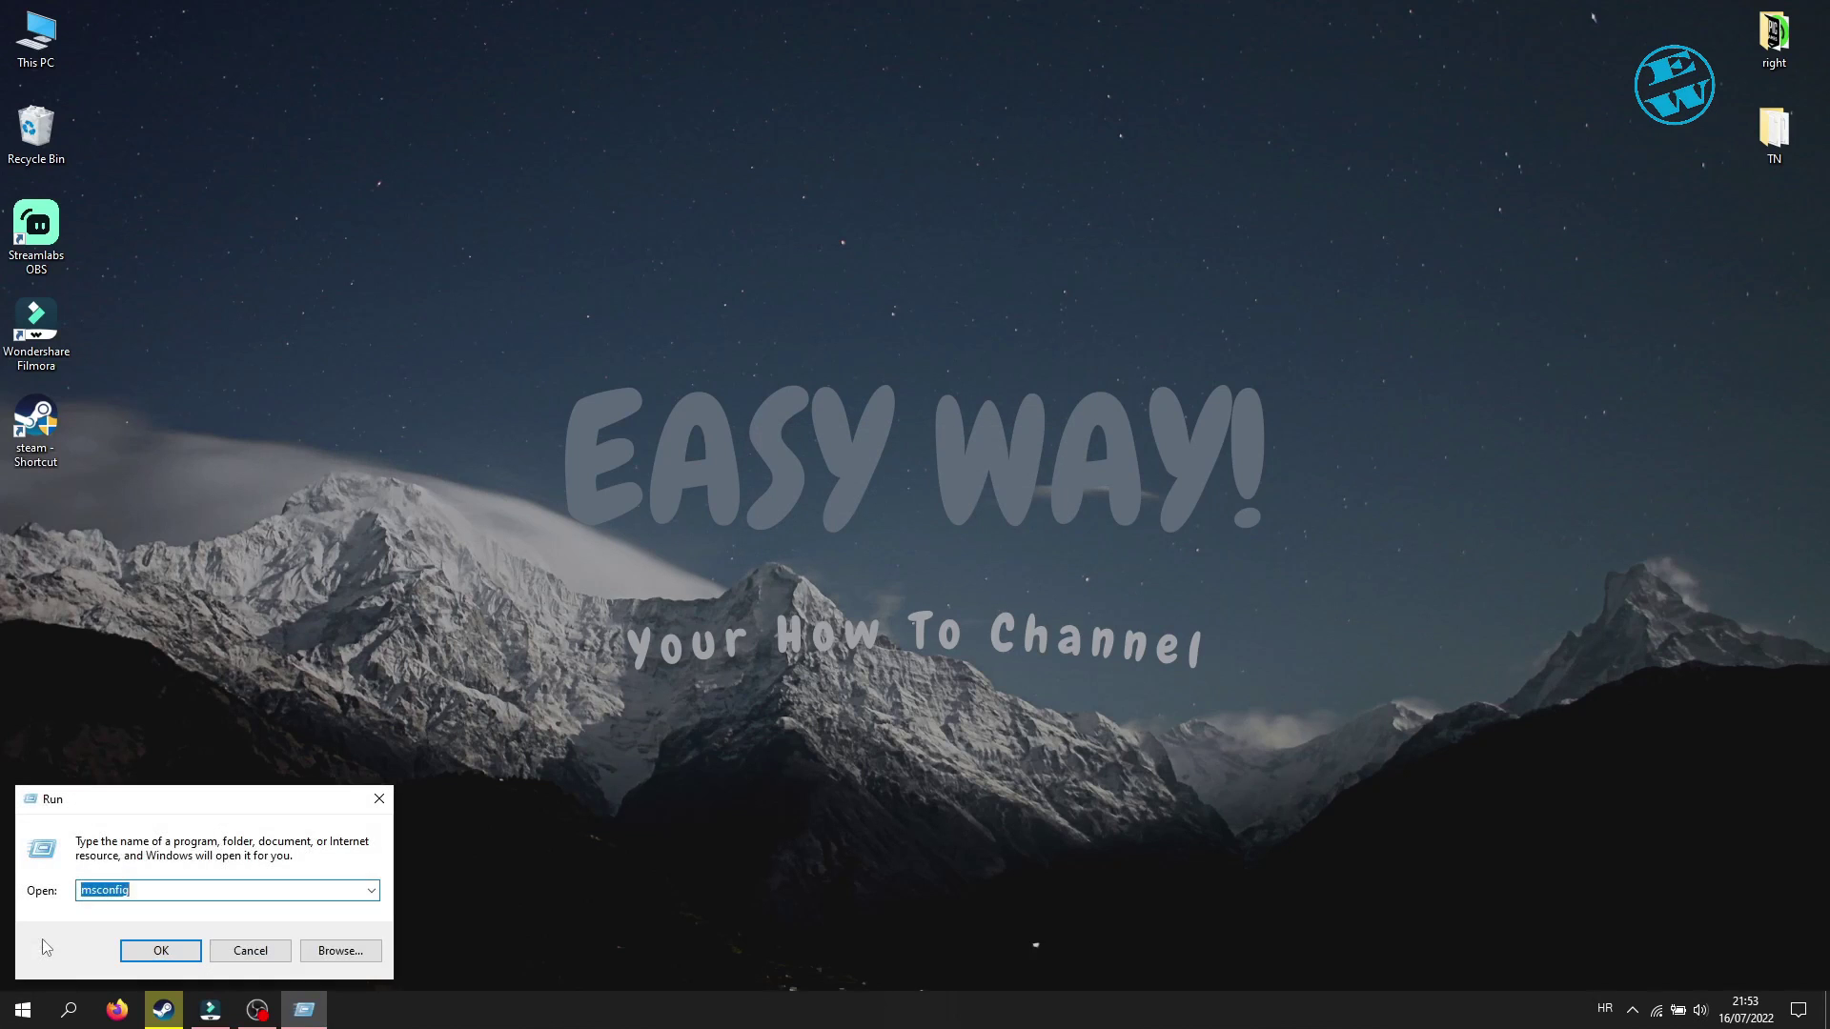
left_click(143, 951)
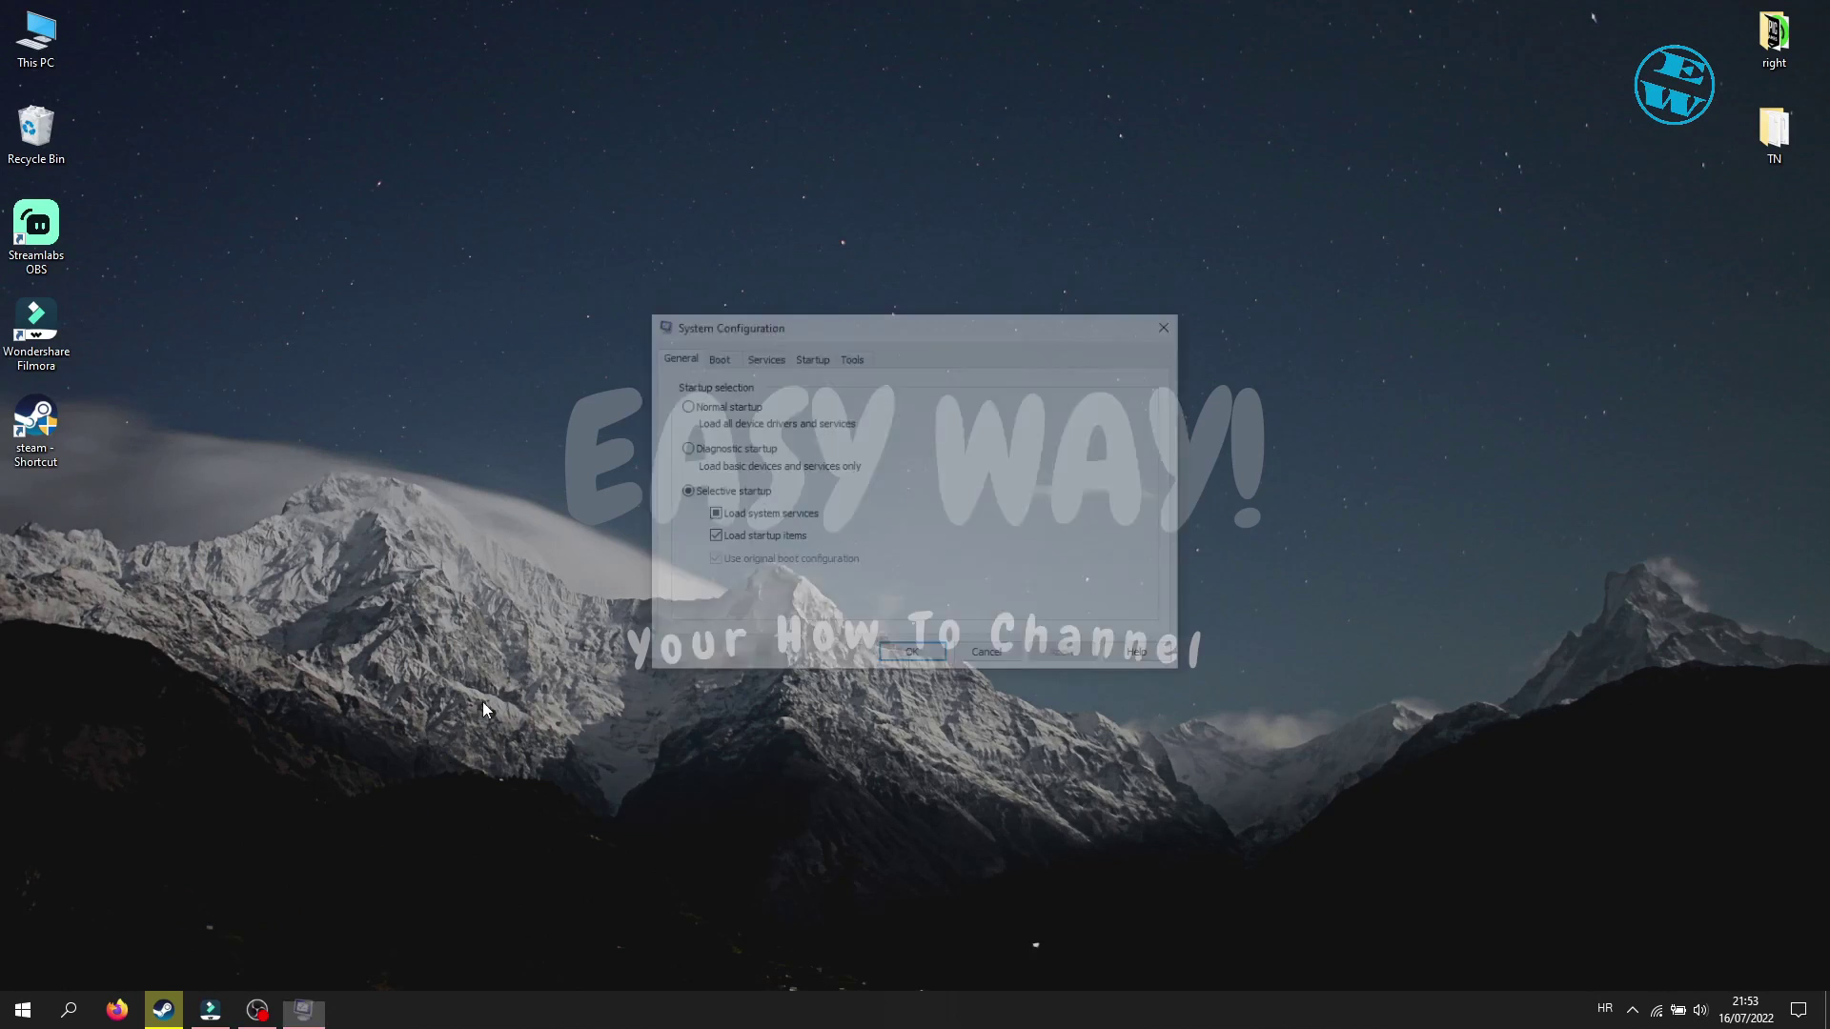
Re-enable only the Intel® SGX AESM service, apply, and skip the restart.
left_click(761, 357)
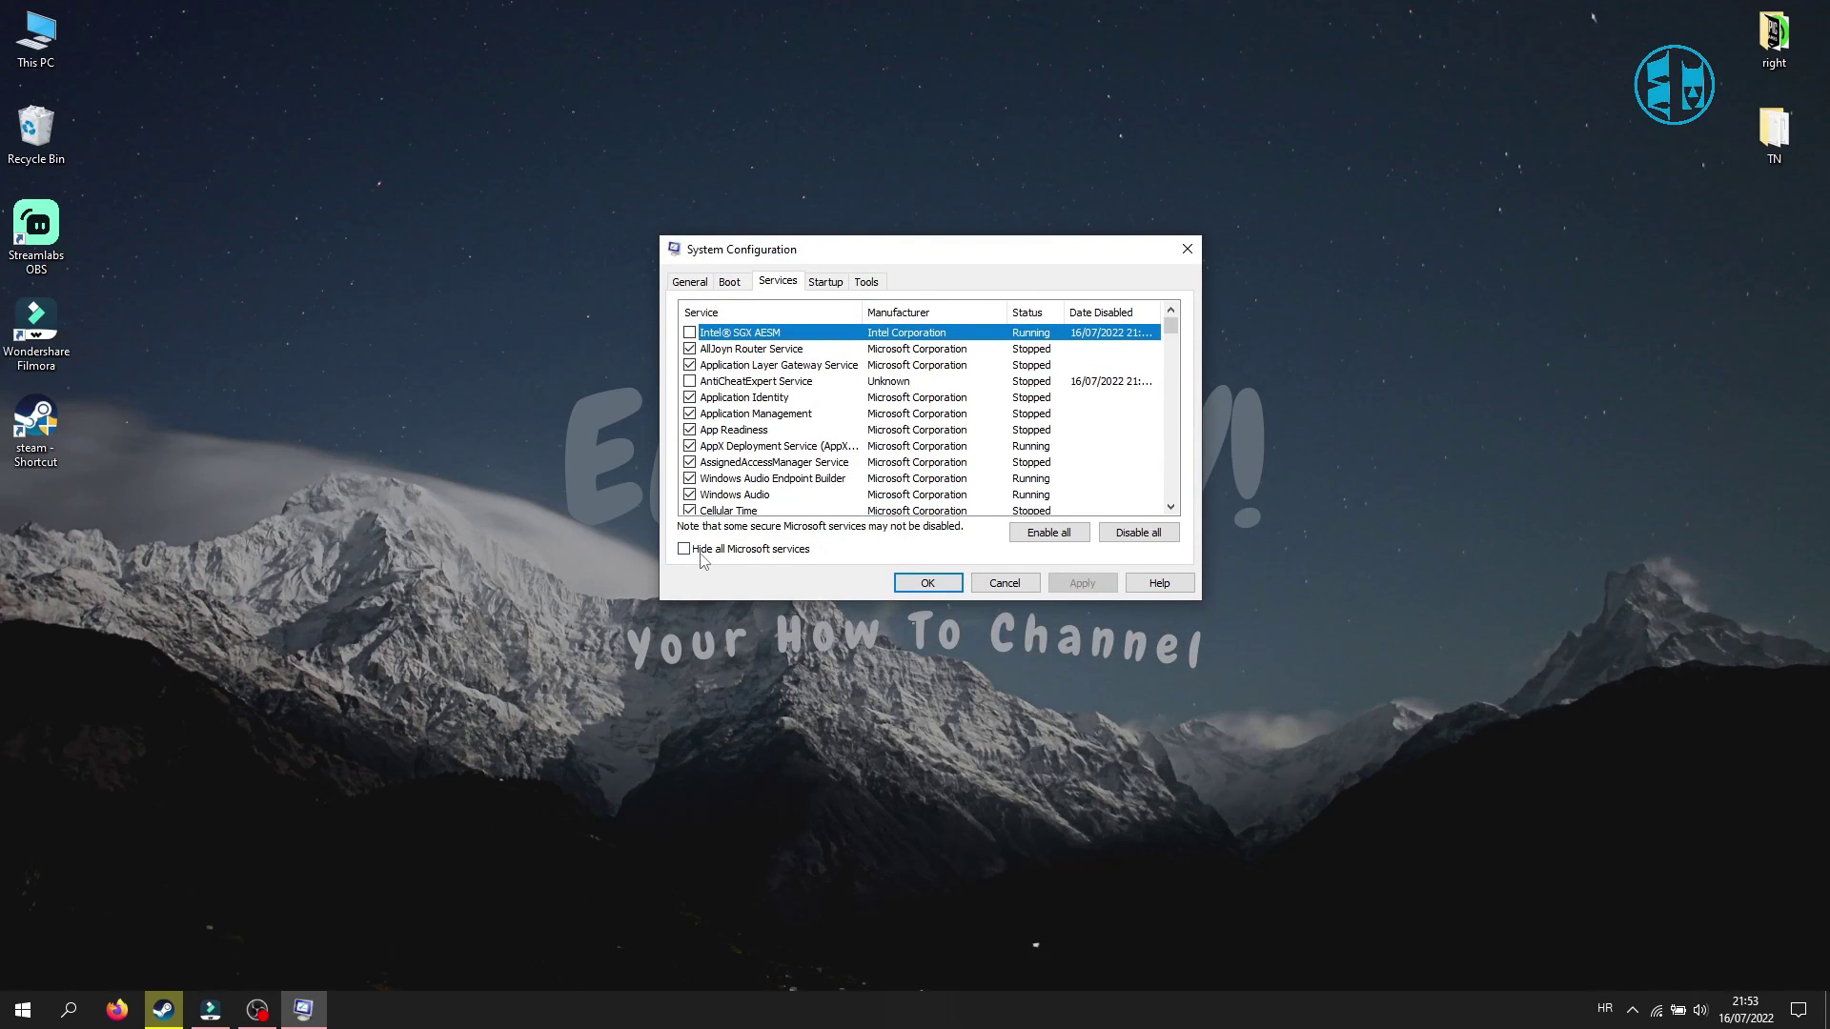
left_click(685, 549)
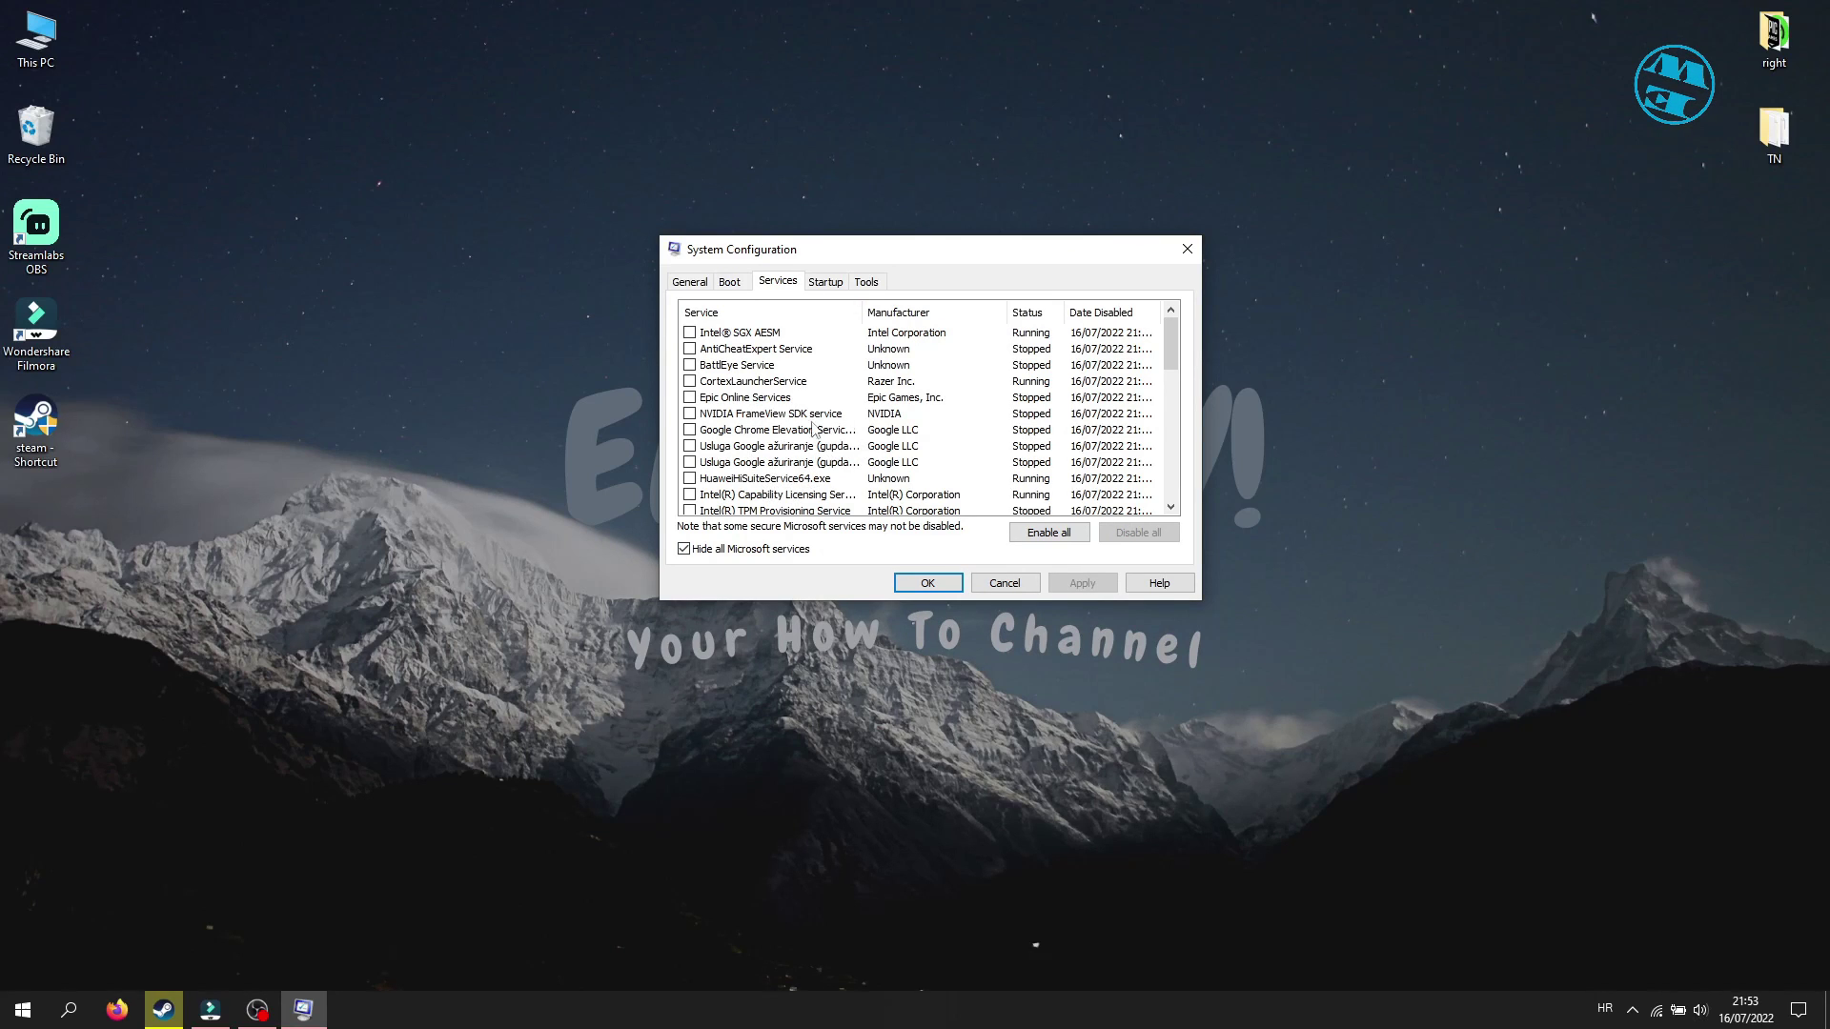
left_click(690, 332)
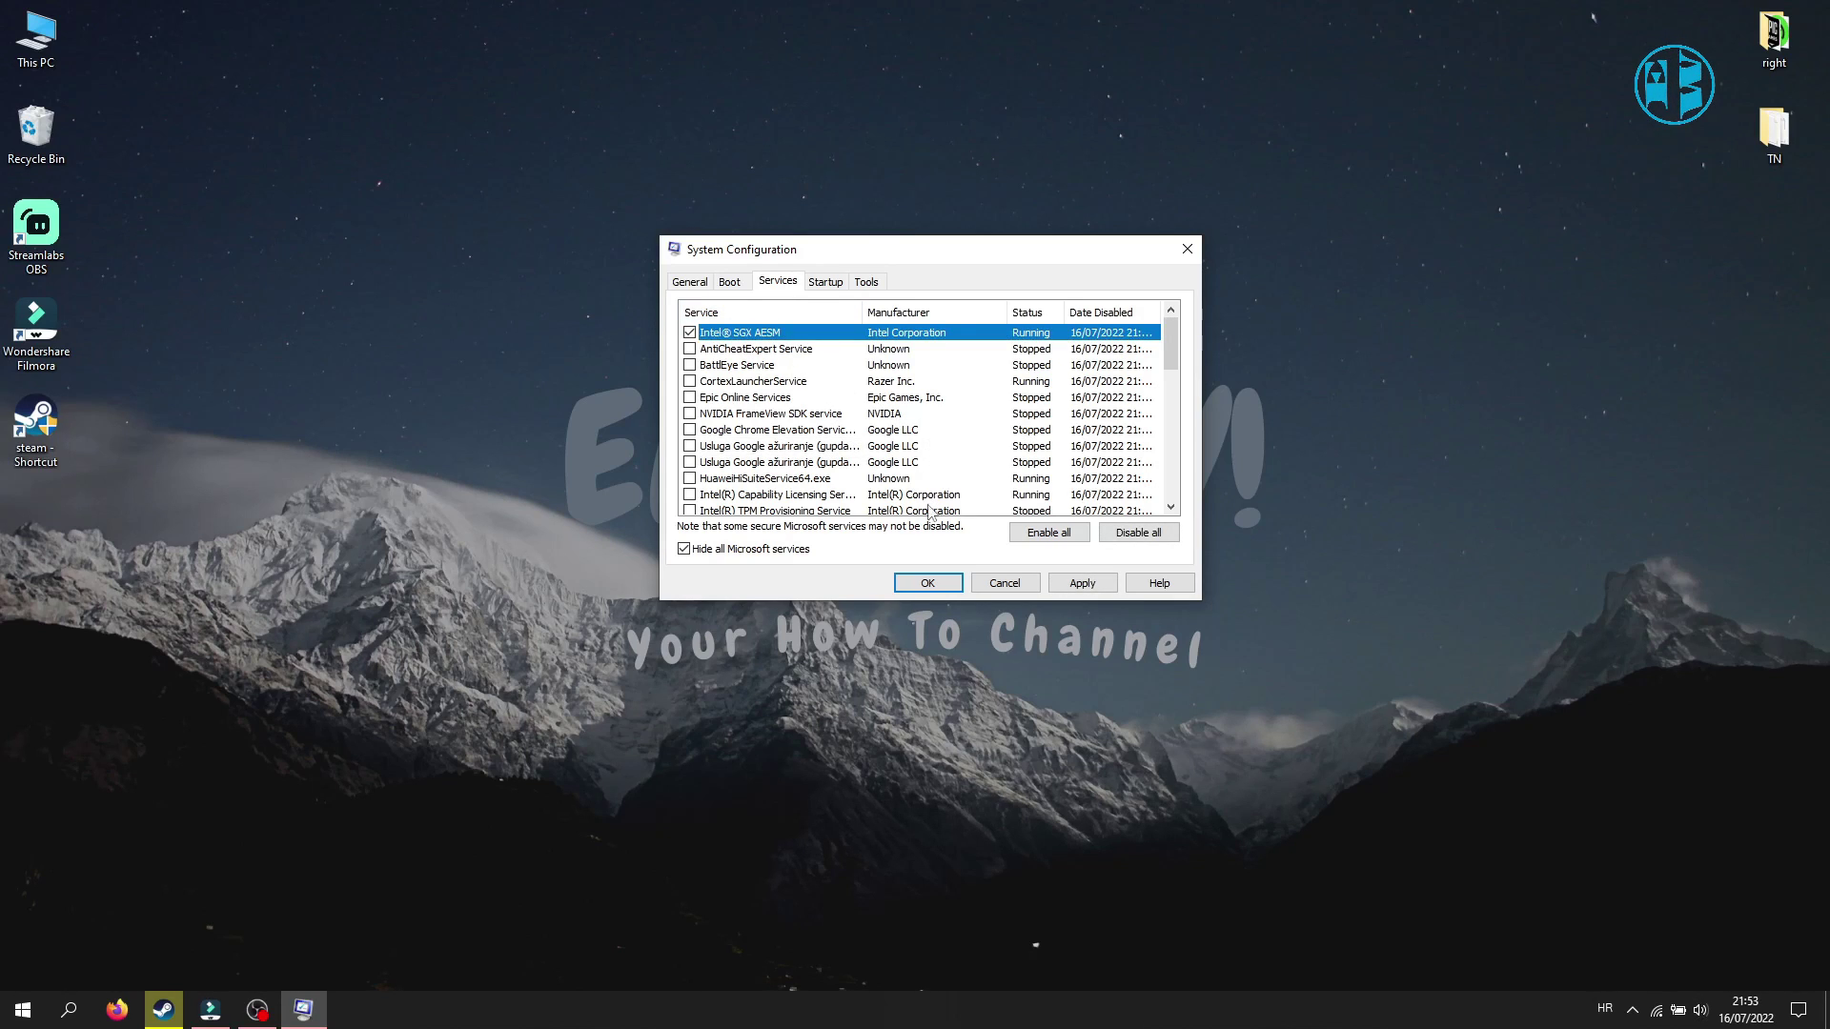
left_click(1082, 583)
left_click(926, 582)
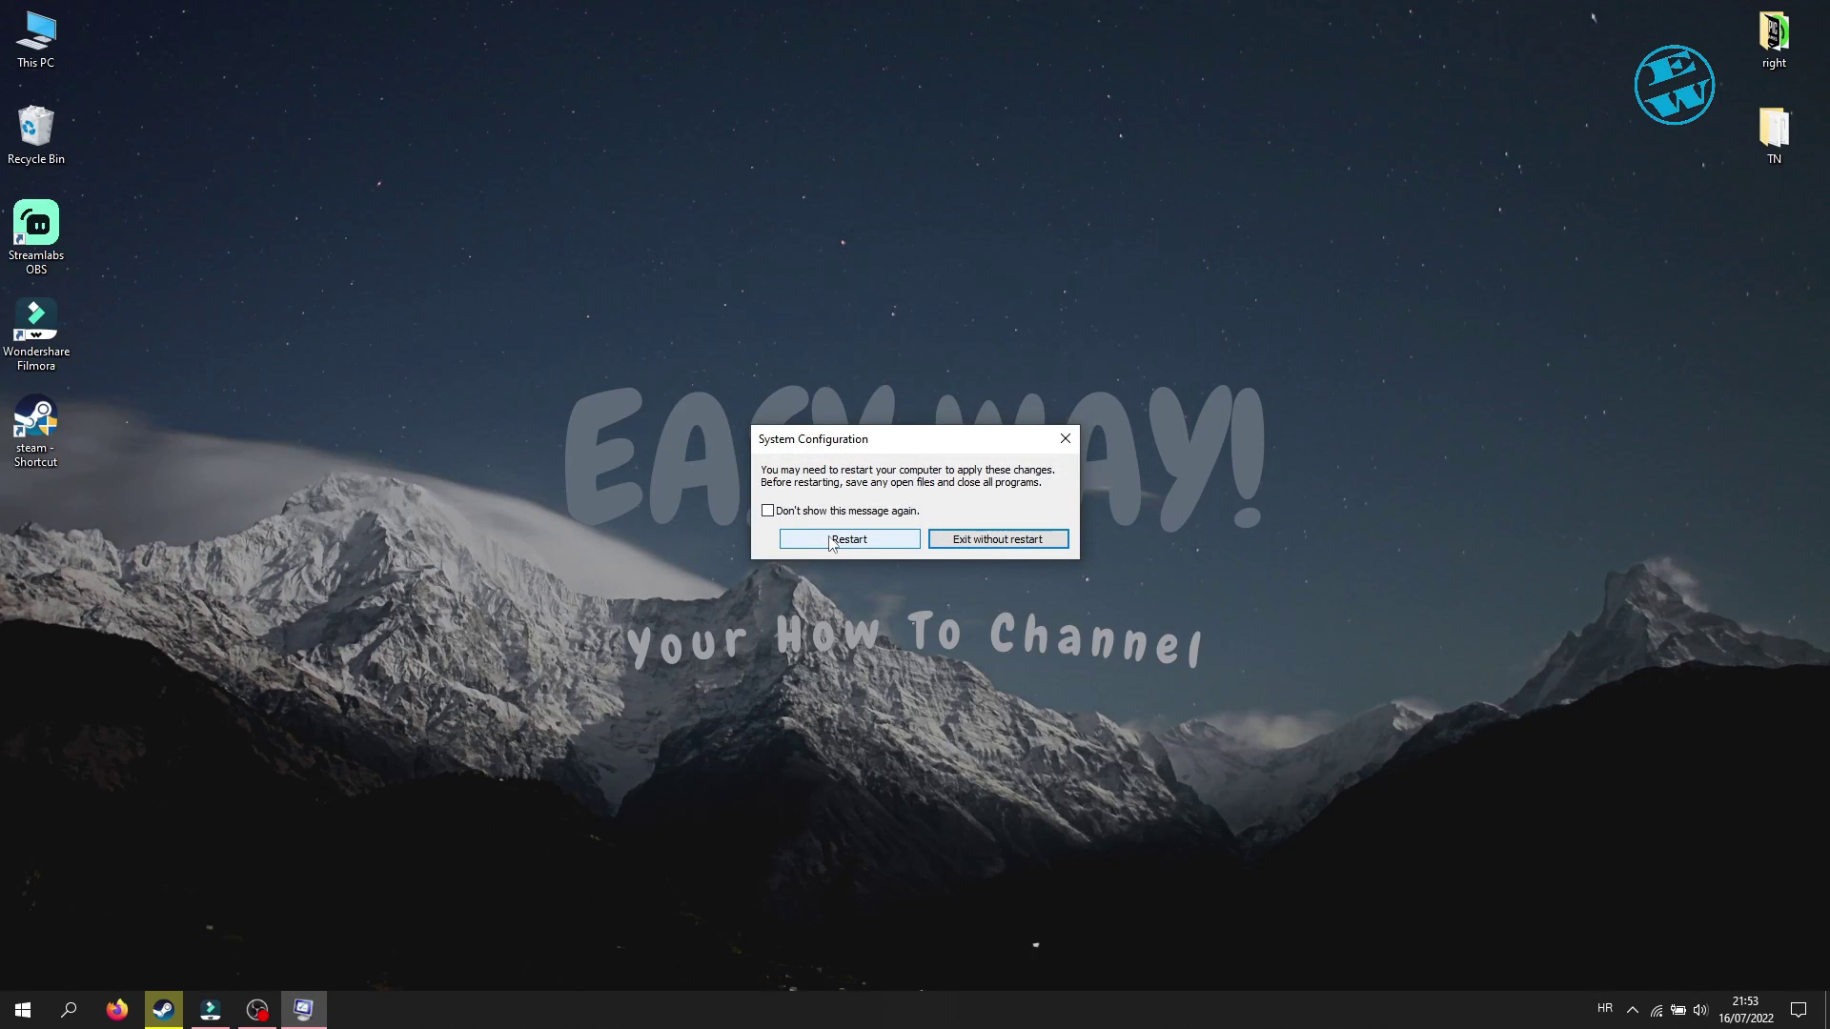
left_click(1068, 444)
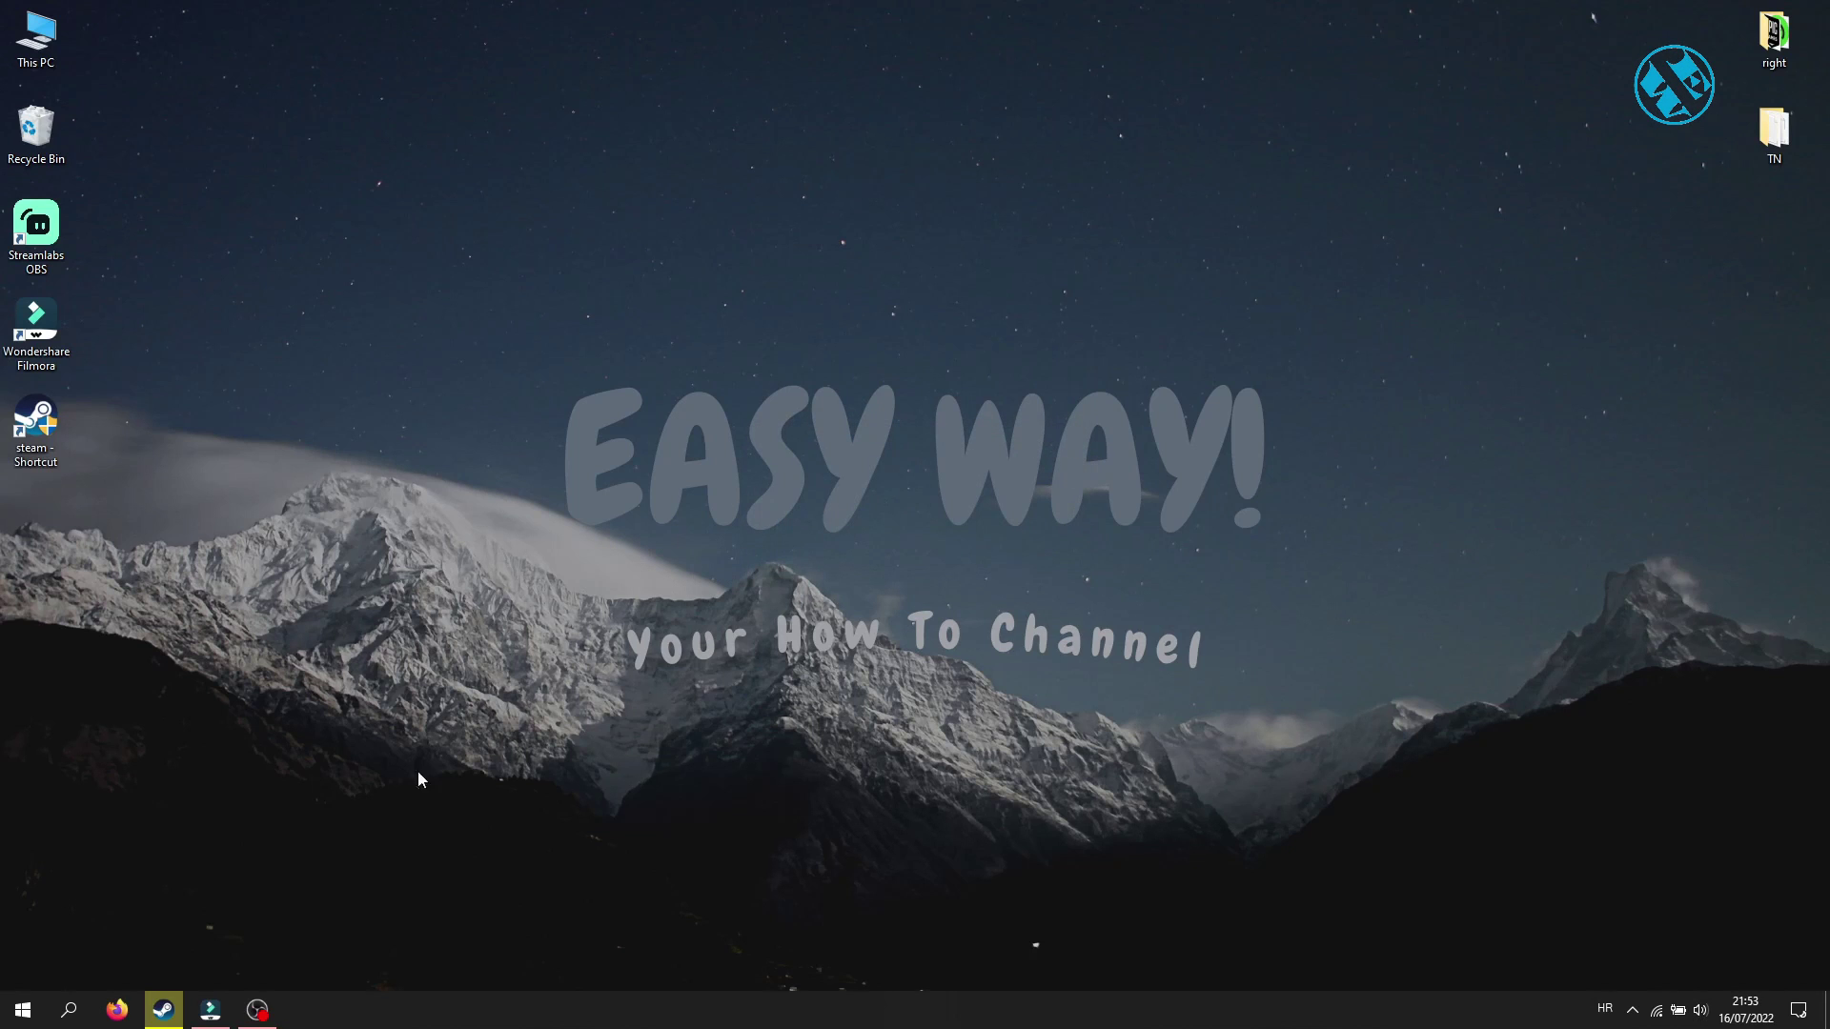
Restore Steam, show Apex Legends' management options including Uninstall, then close Steam.
left_click(163, 1010)
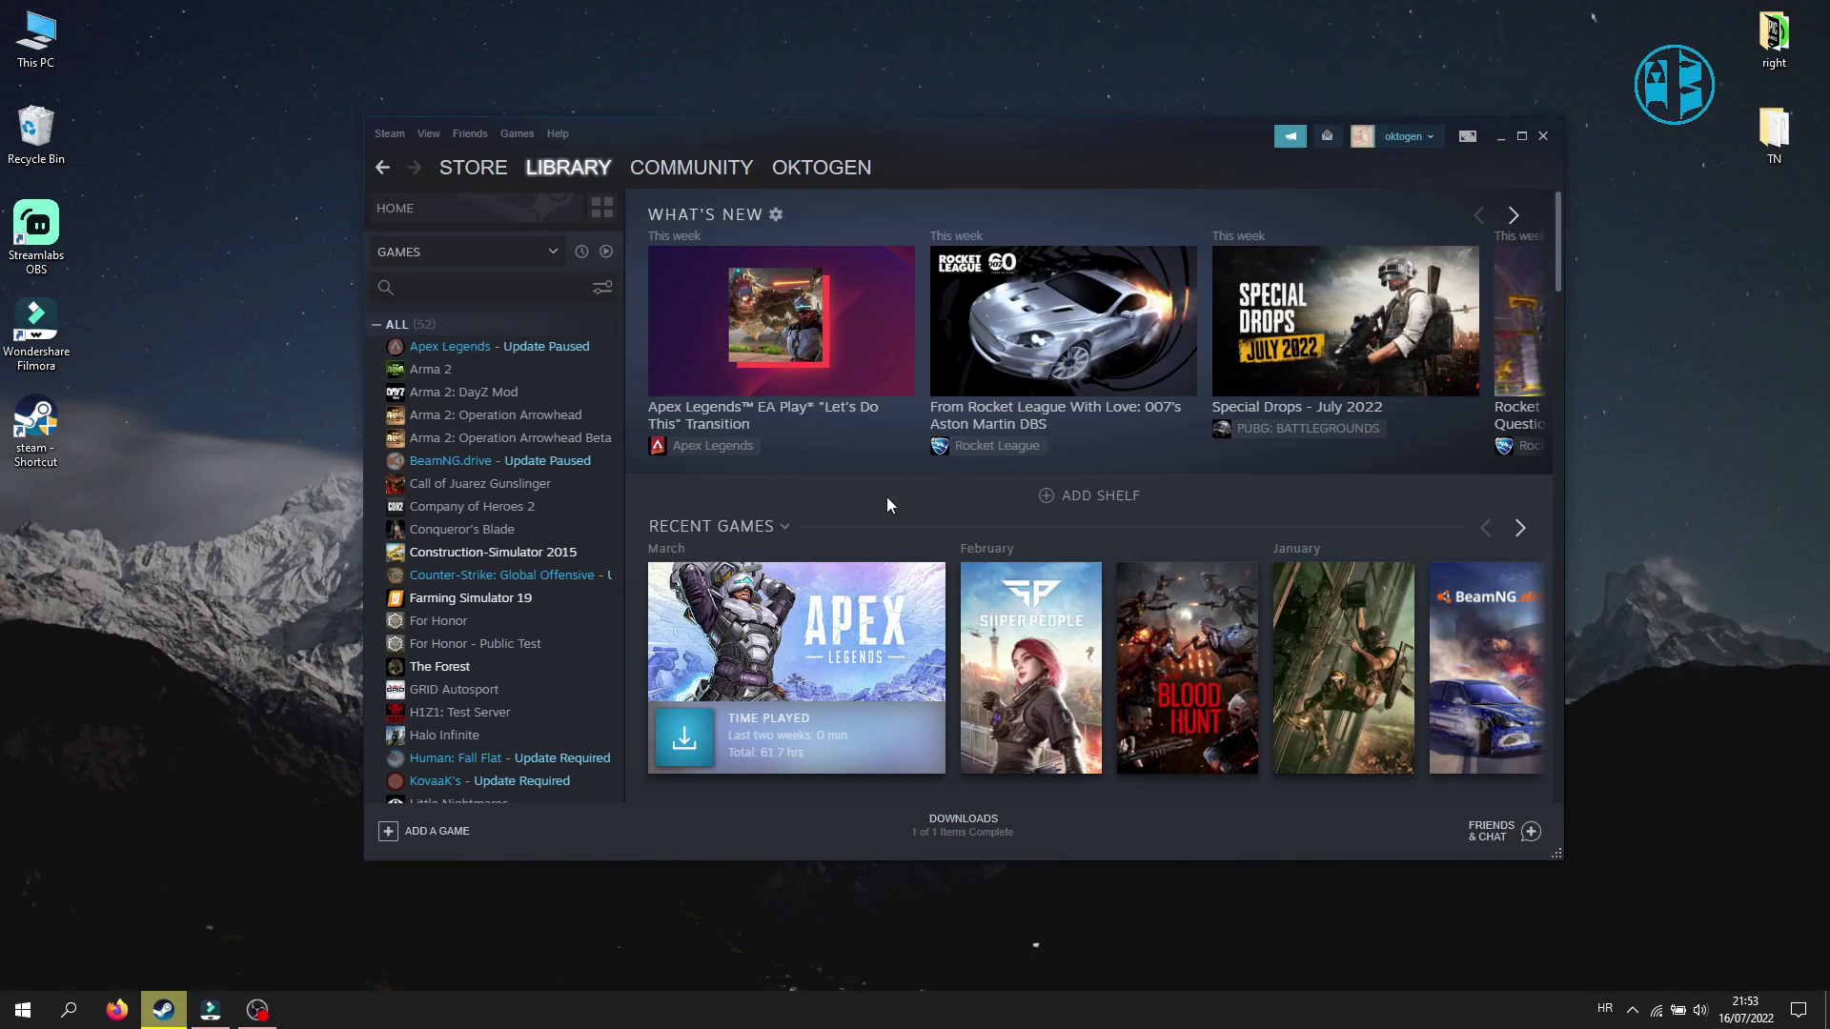
right_click(492, 351)
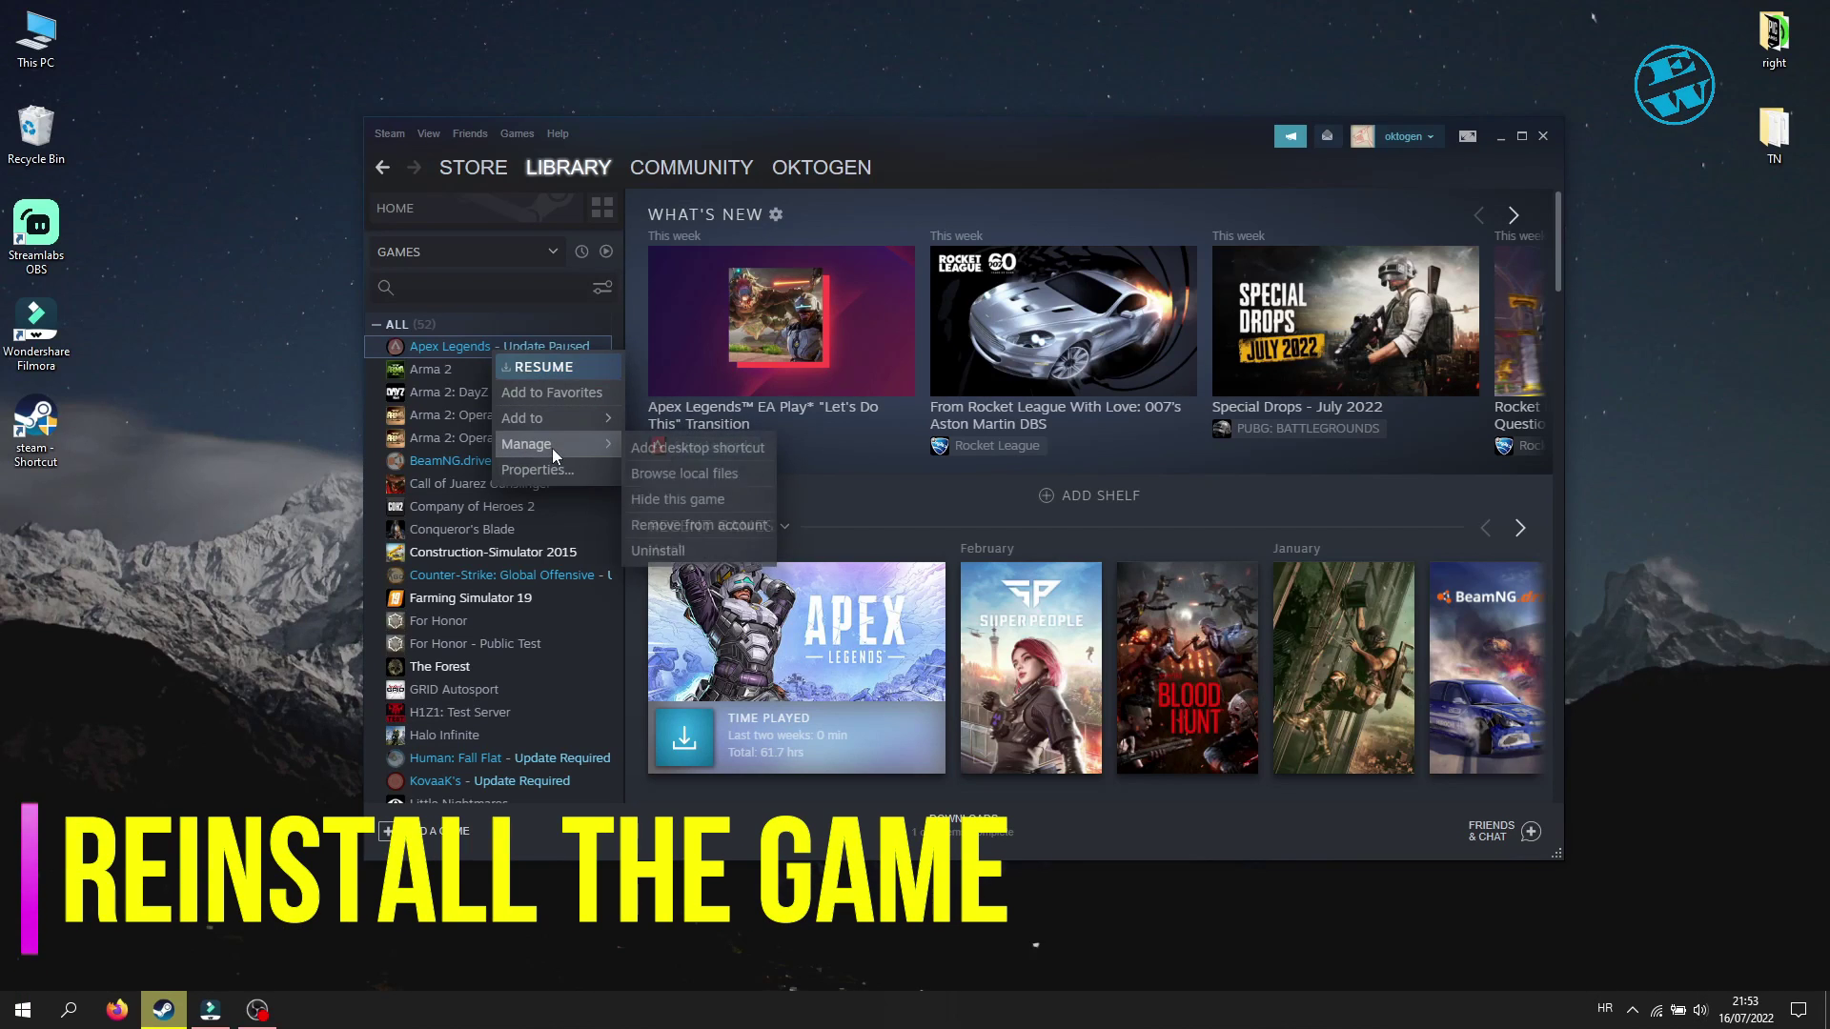
mouse_move(553, 444)
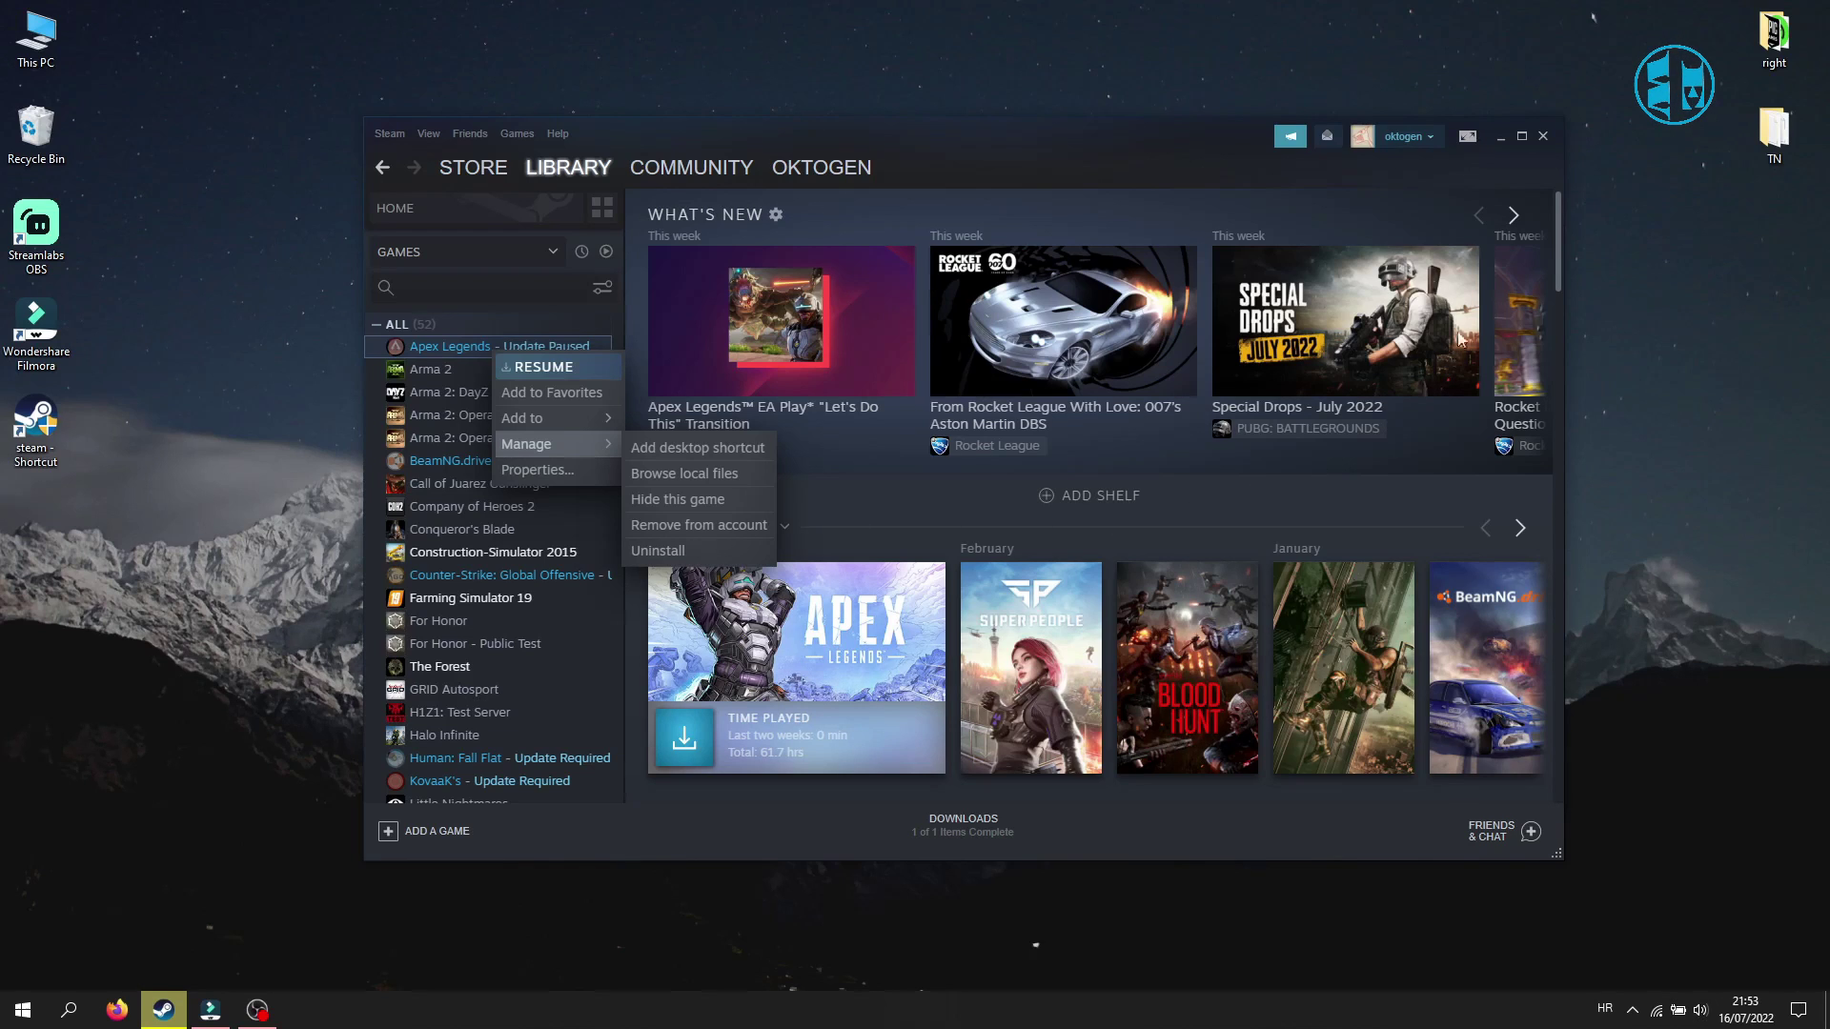
left_click(1544, 138)
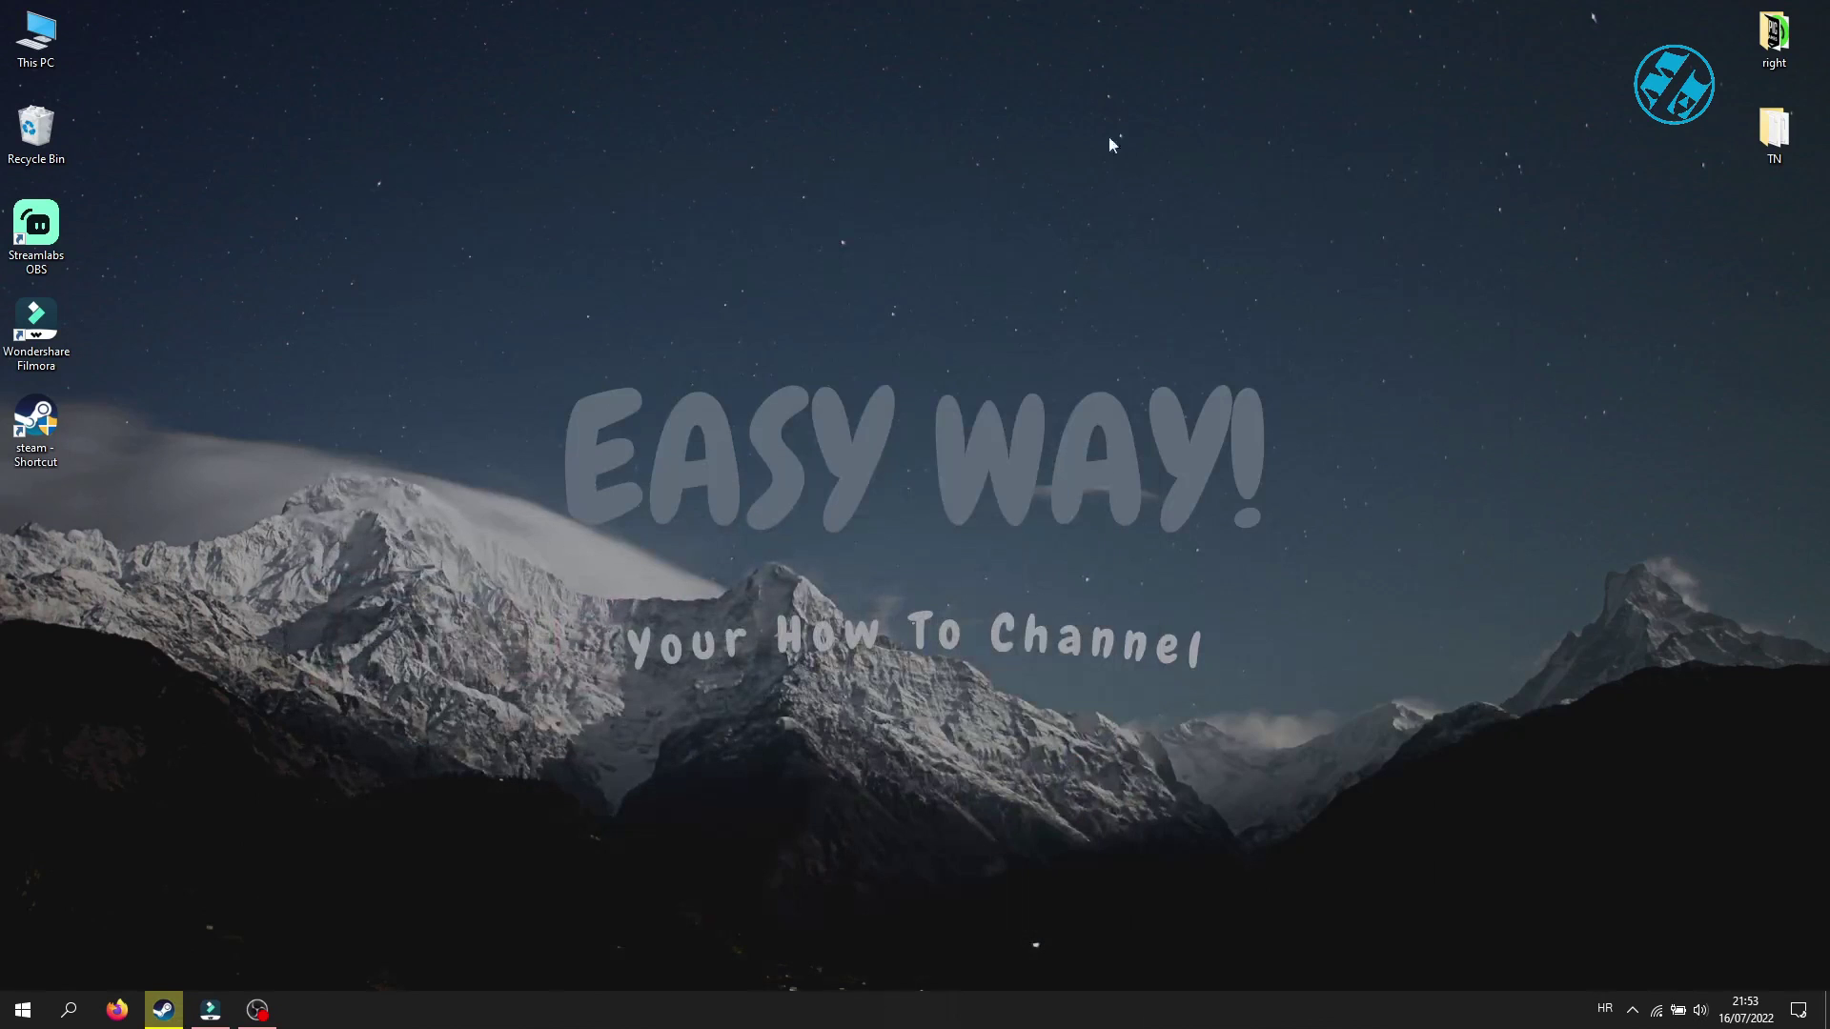